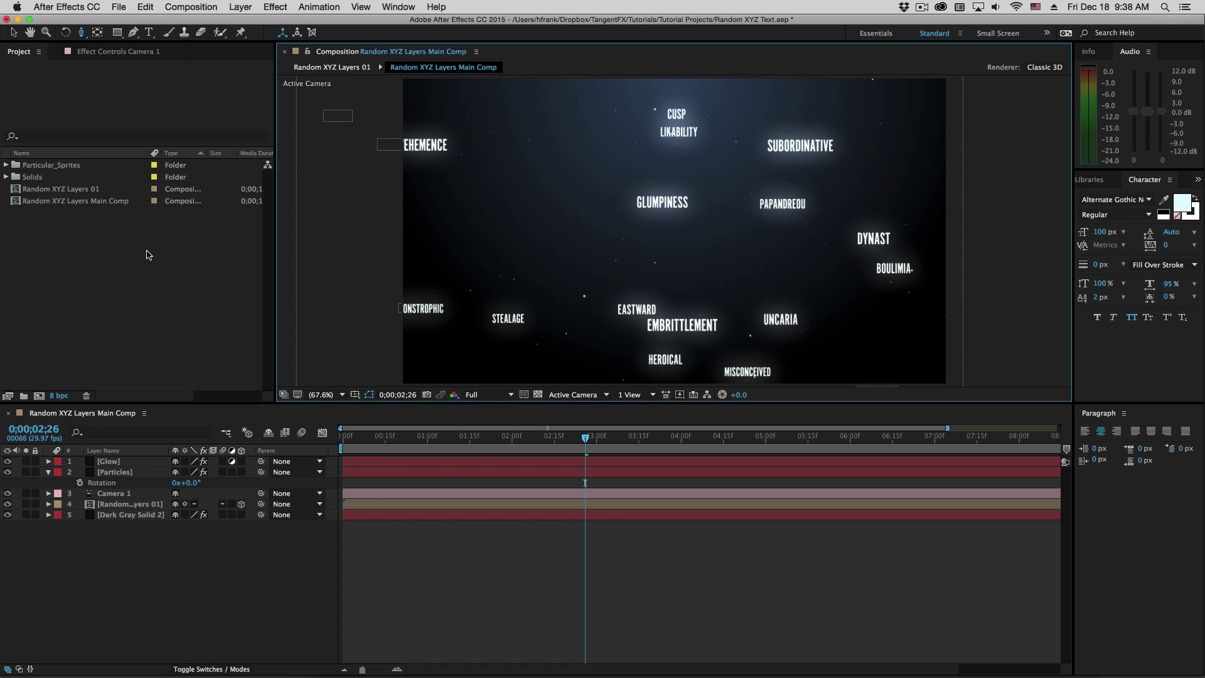
Create a new composition named Random XYZ Text Tutorial with the HDV/HDTV 720 29.97 preset
key(super+n)
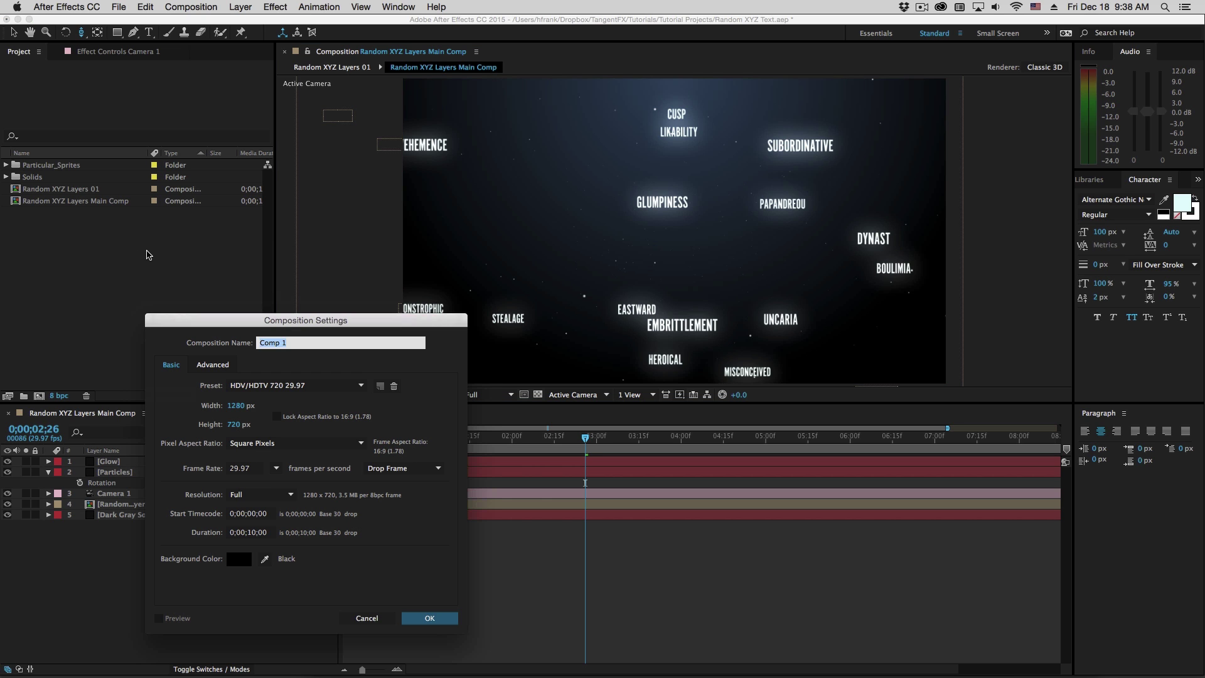
text(Random XYZ Text Tutorial)
key(Return)
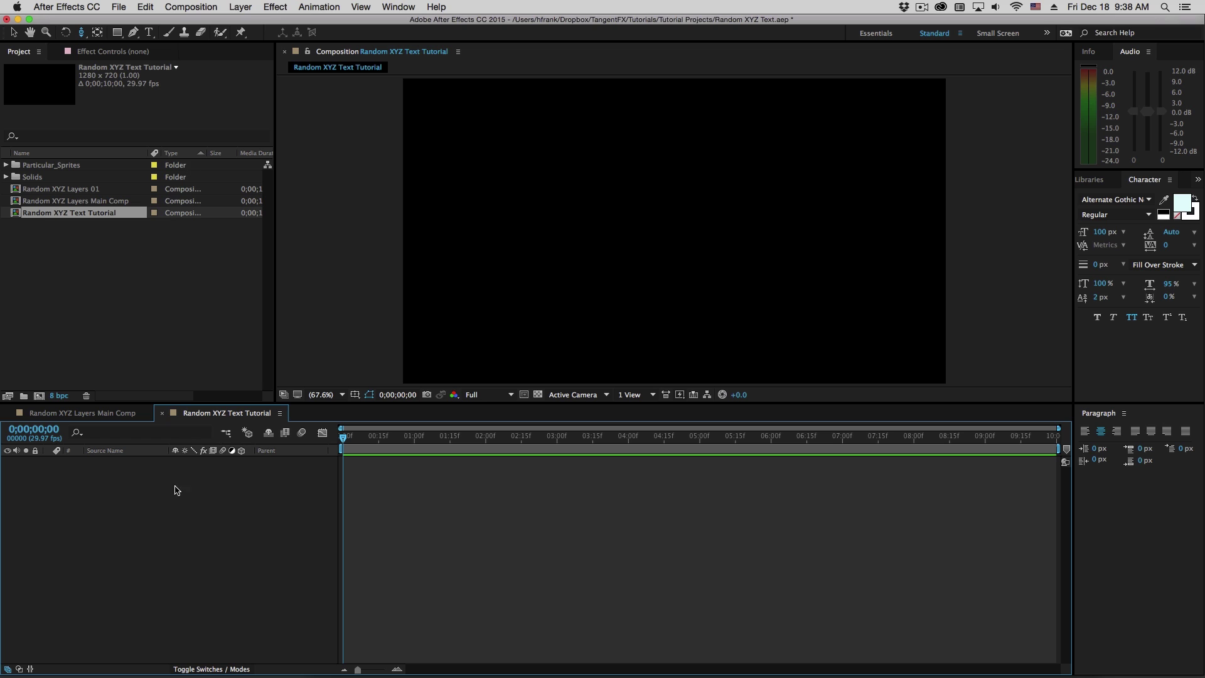
Add a text layer reading RANDOM TEXT and move it to about 797, 322 in the composition
click(151, 35)
click(475, 209)
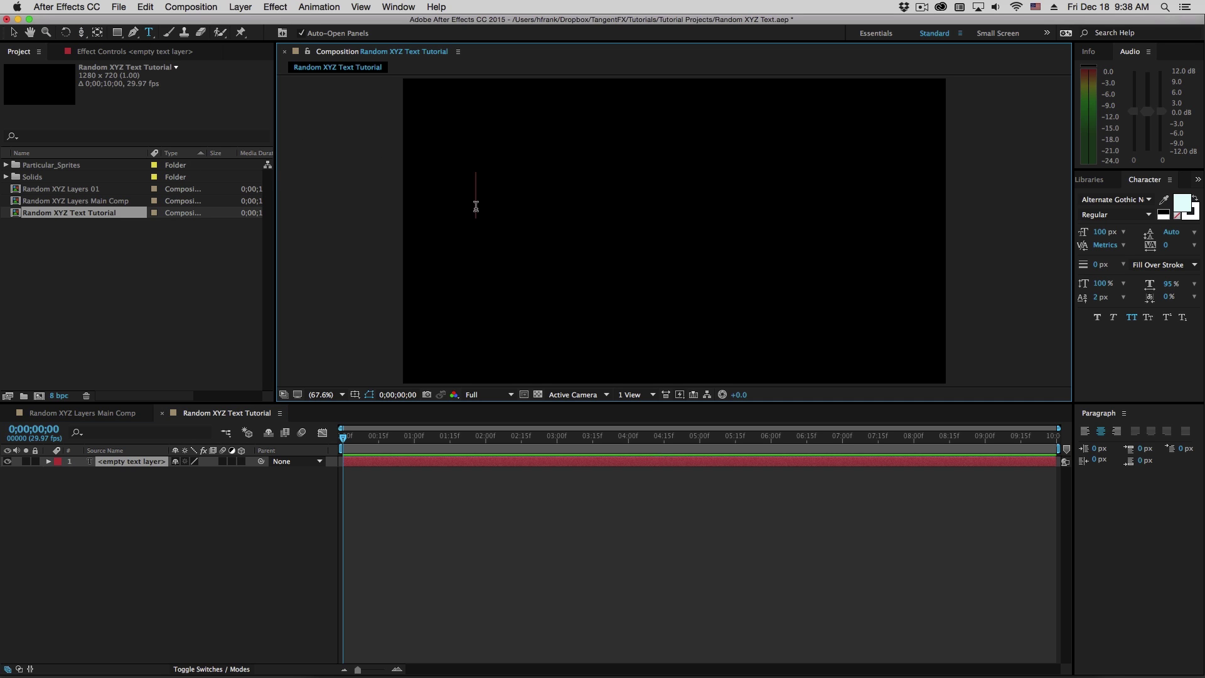
text(RANDOM TEXT)
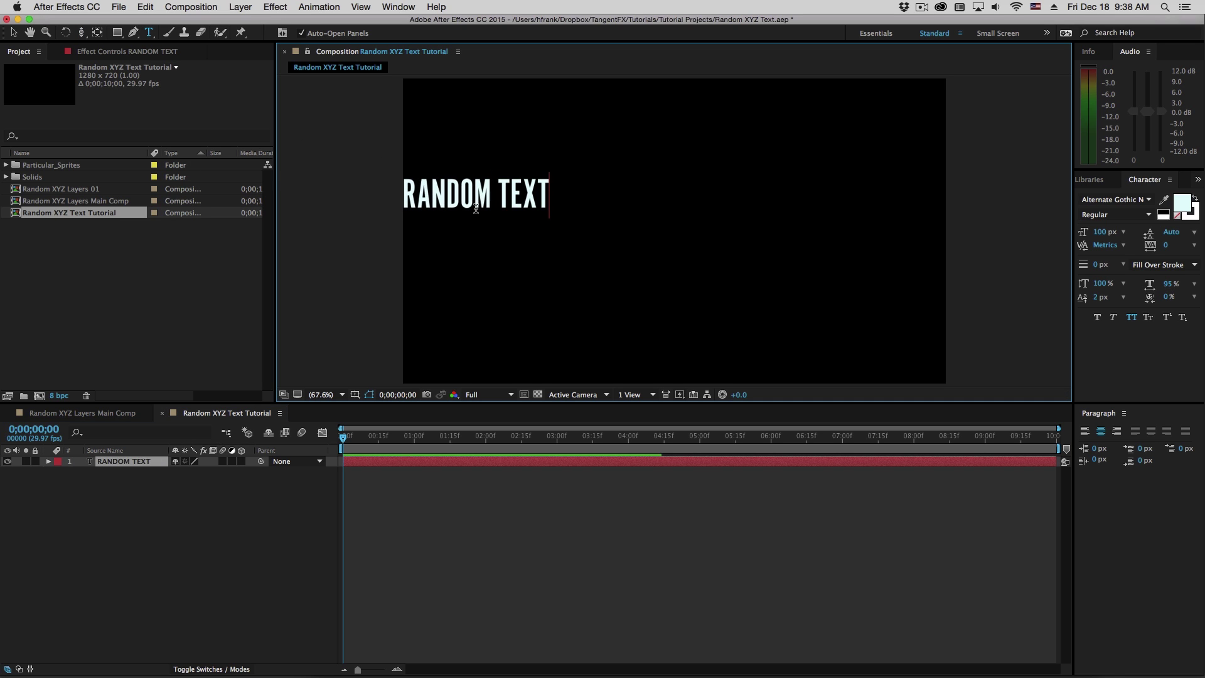
key(Escape)
key(v)
drag(467, 189, 732, 194)
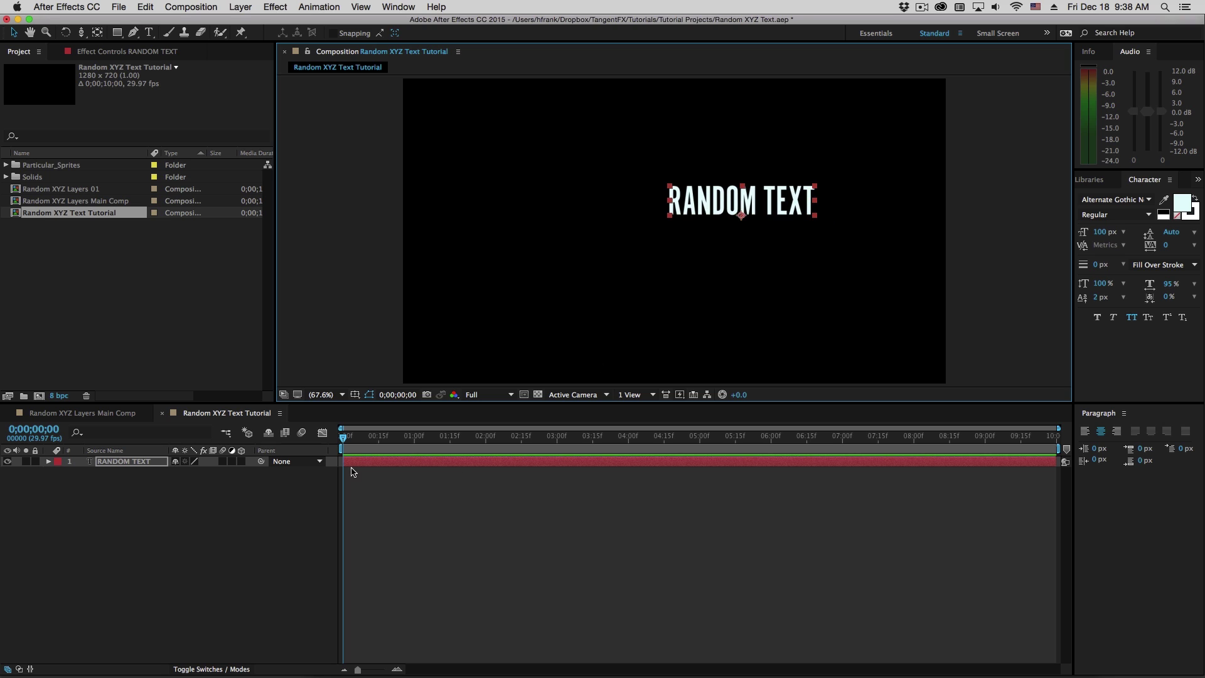
Make the RANDOM TEXT layer 3D and add the expression random() to its Position property
click(242, 461)
key(p)
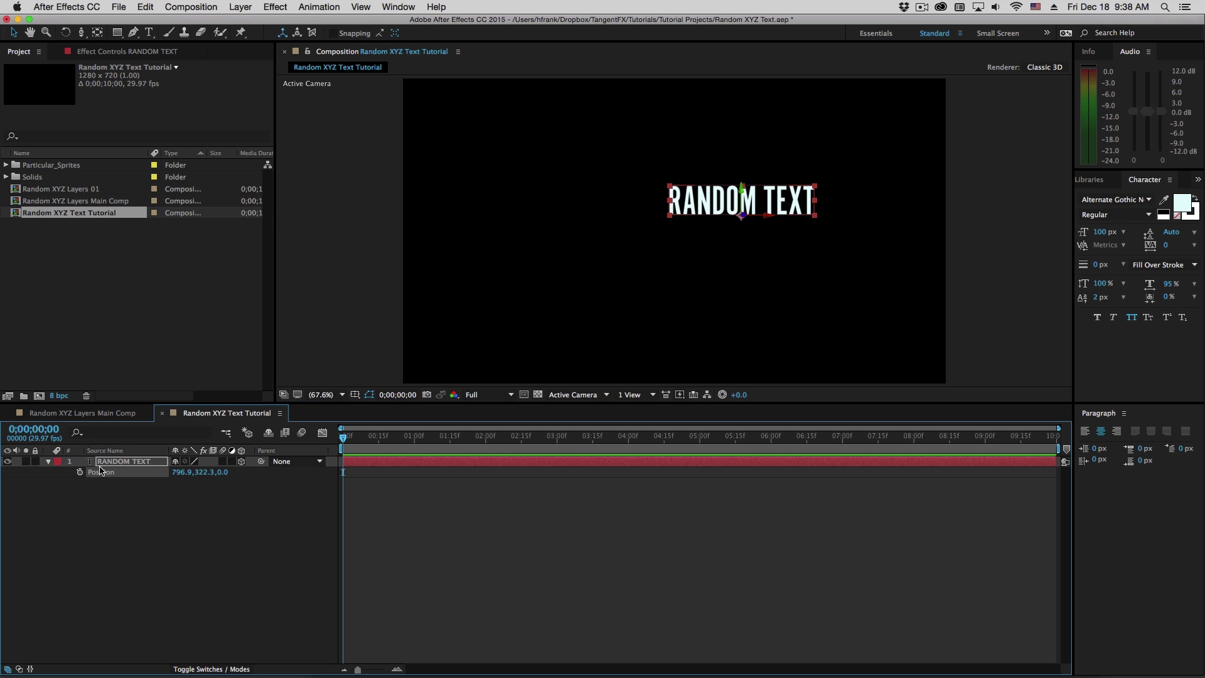
alt+click(79, 471)
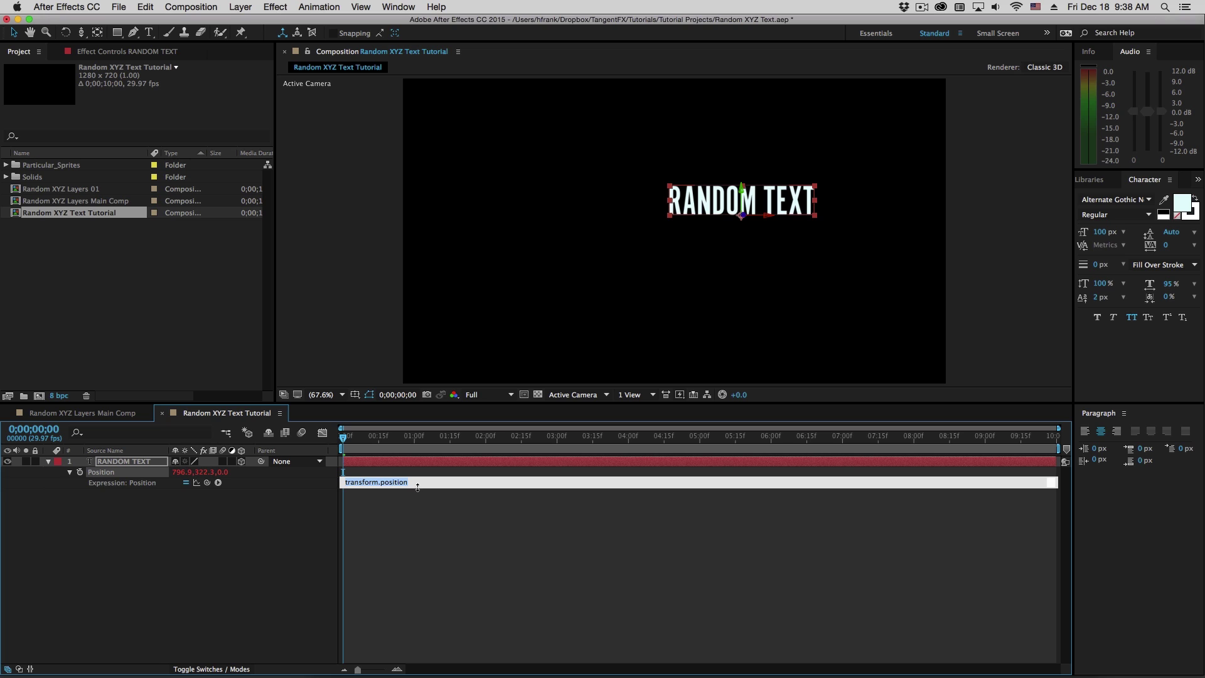
drag(418, 487, 423, 520)
text(random()
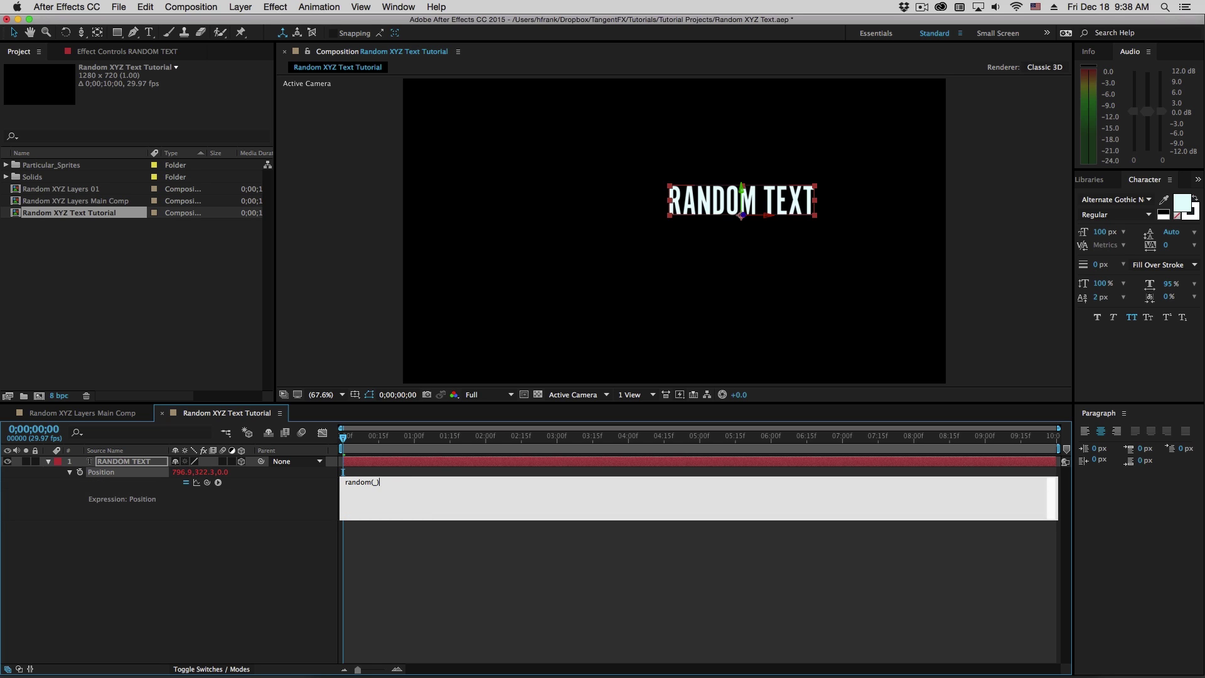
key(KP_Enter)
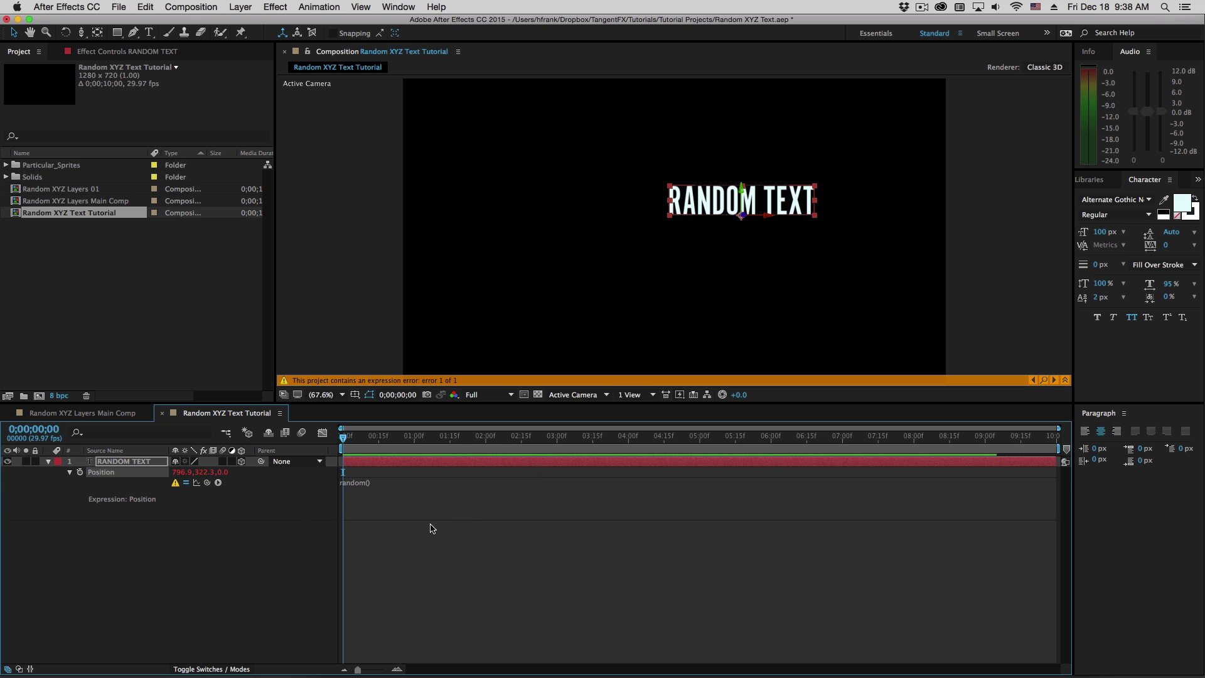
Rewrite the Position expression as r = random(); followed by [r,r,r], and check the motion at different times
click(175, 484)
click(380, 482)
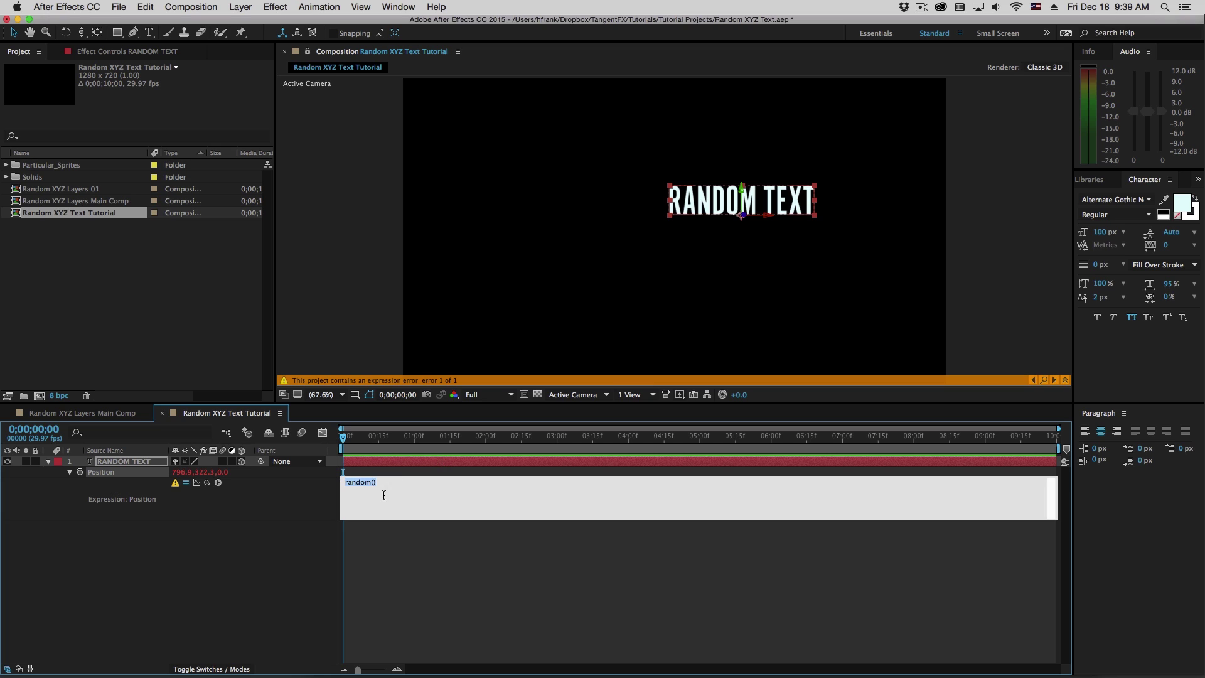
click(389, 488)
click(257, 585)
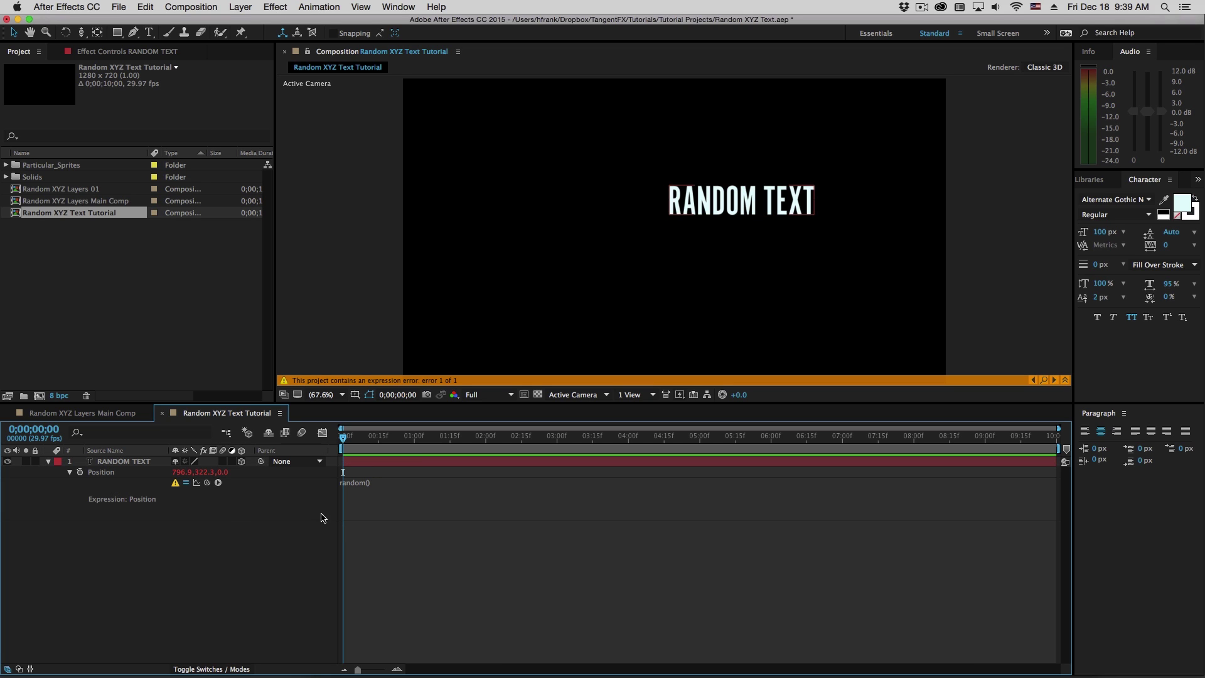
click(381, 486)
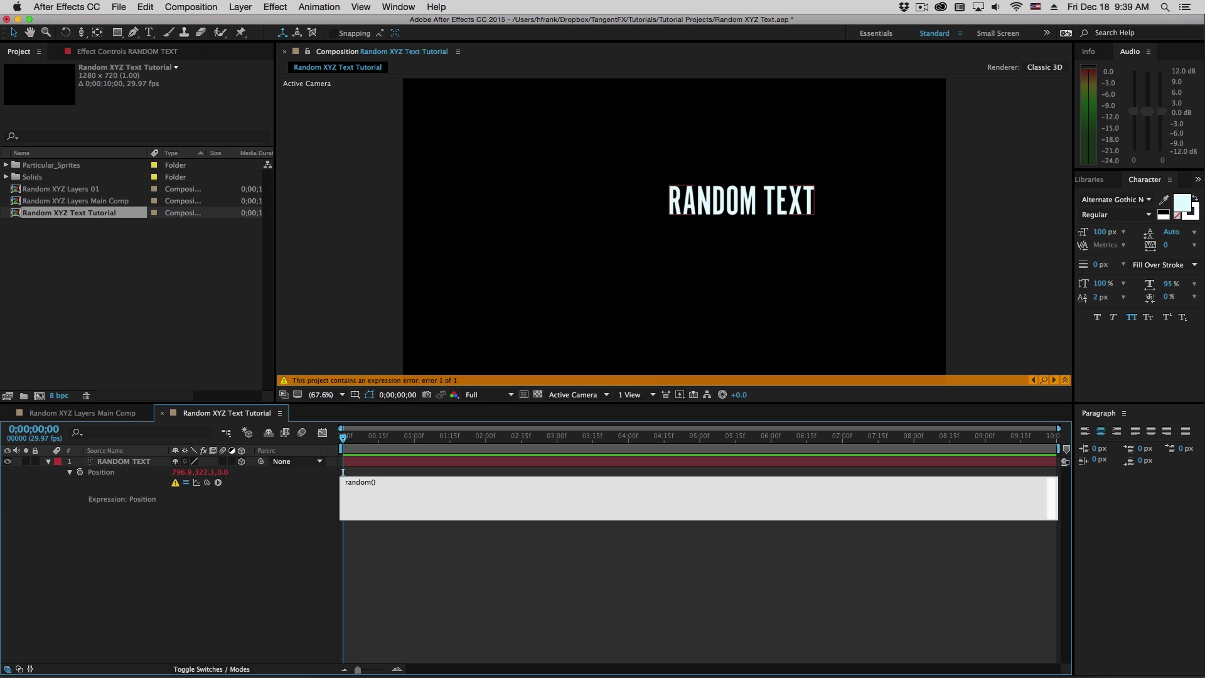
text(r =)
key(Return)
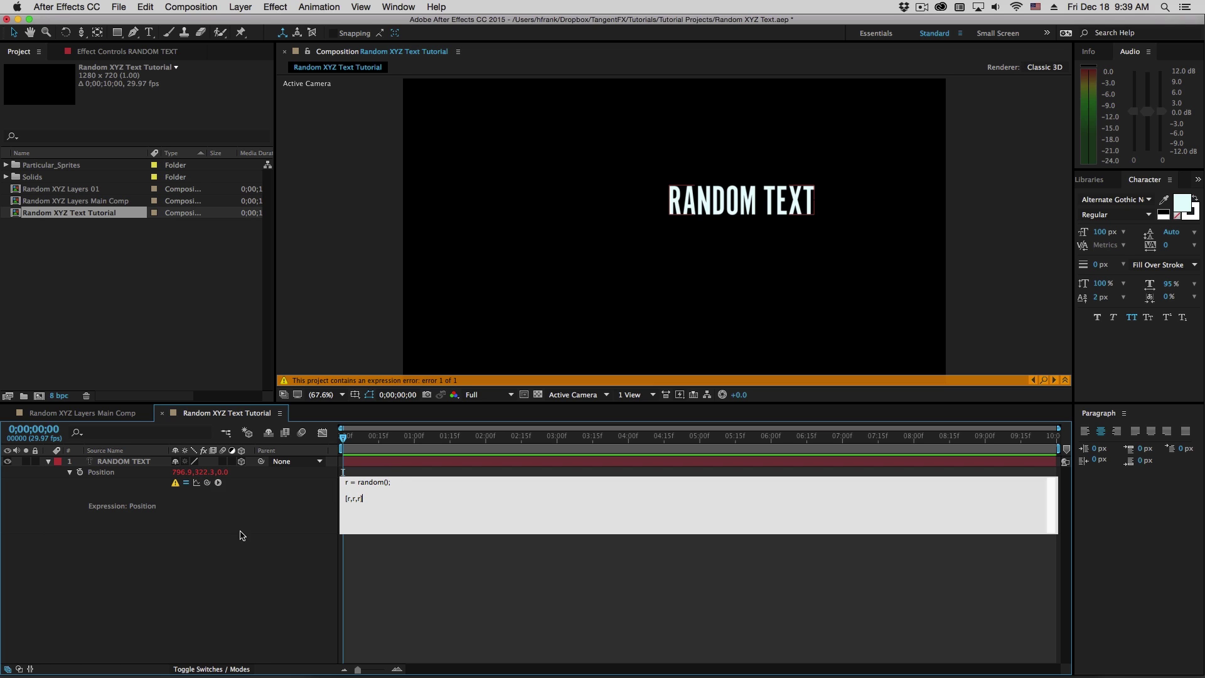
click(252, 600)
click(456, 450)
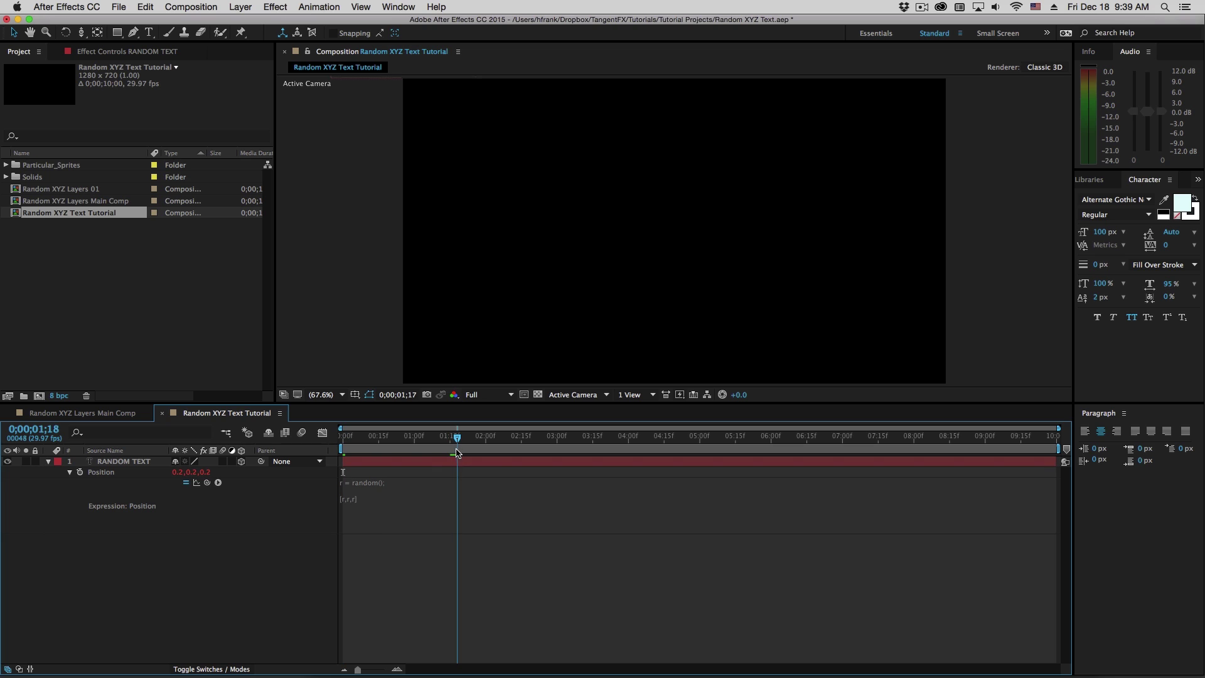
mouse_move(457, 452)
mouse_down()
mouse_move(439, 452)
mouse_move(467, 452)
mouse_up()
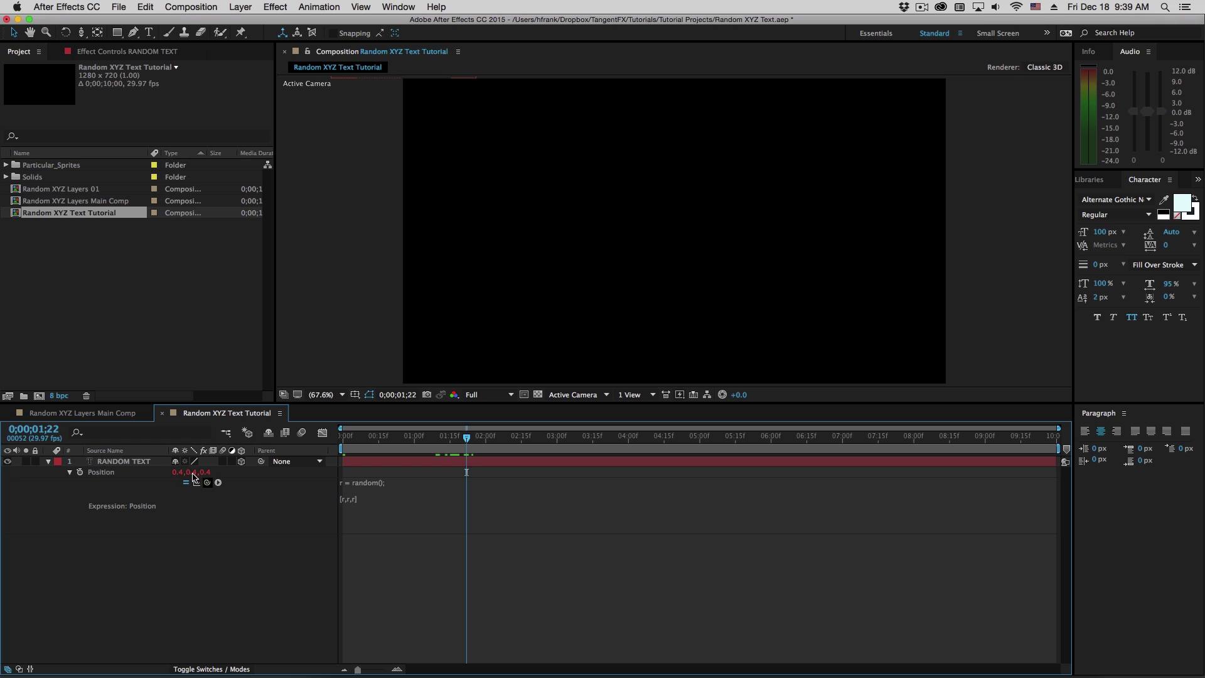
Set the random() argument in the Position expression to 100 and preview the text's motion along the timeline
click(389, 482)
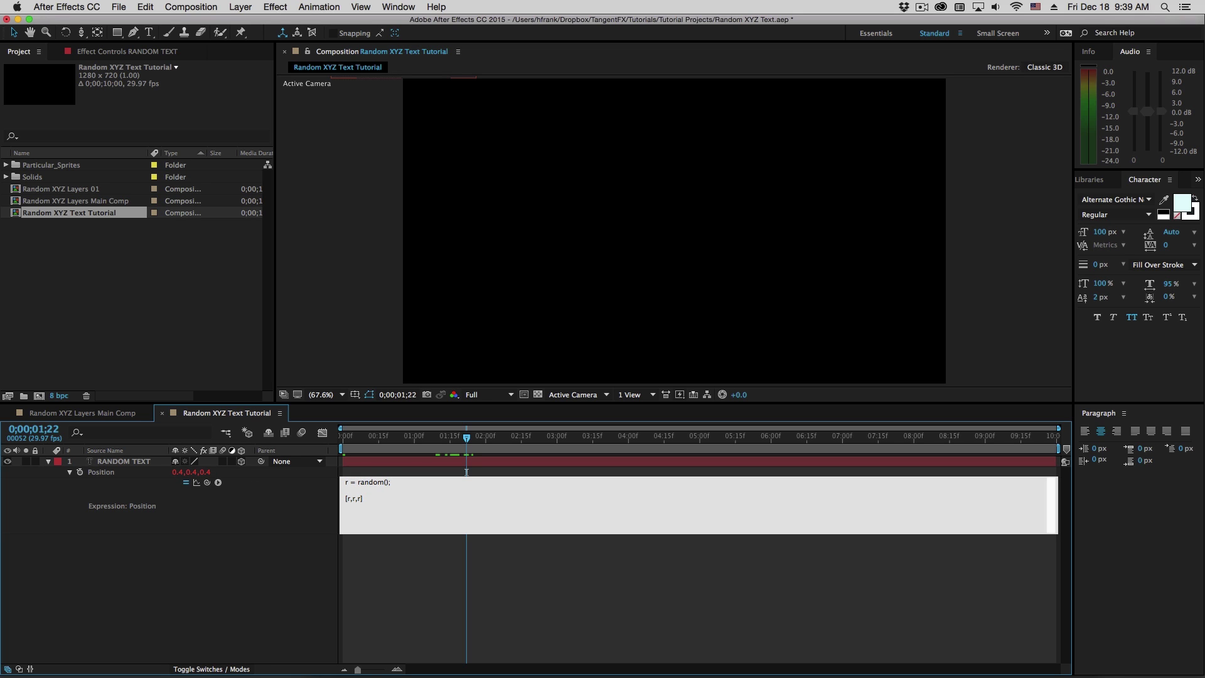
text(100)
key(KP_Enter)
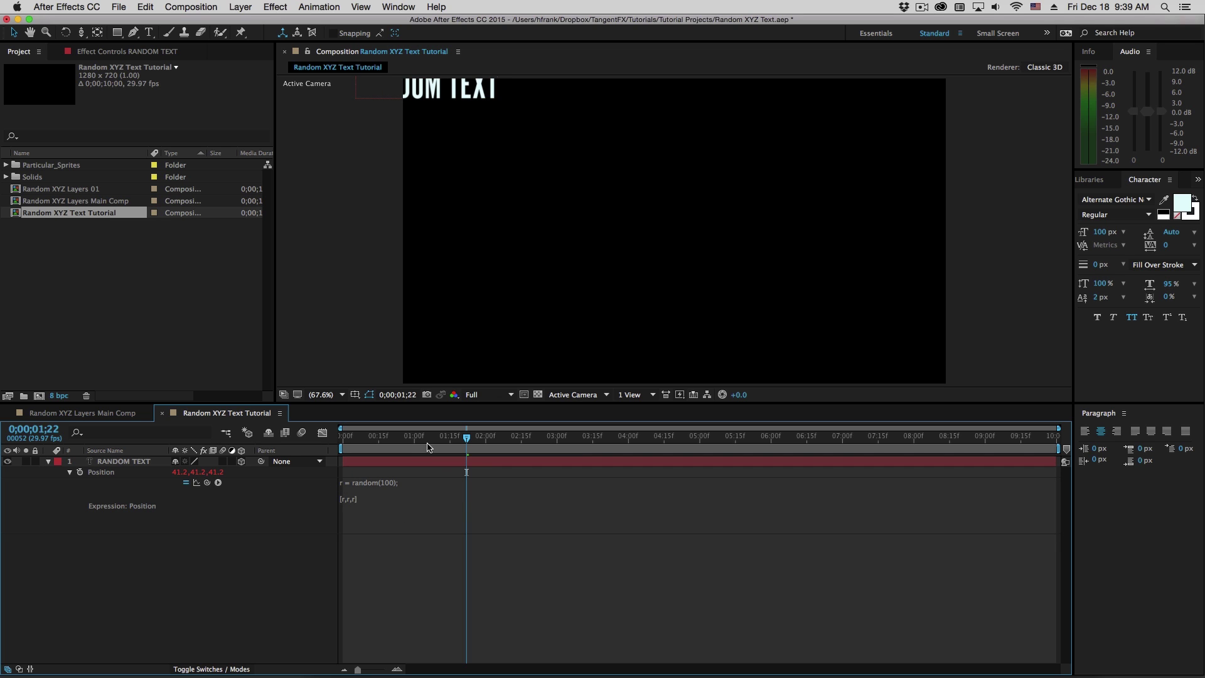
drag(419, 438, 506, 450)
key(space)
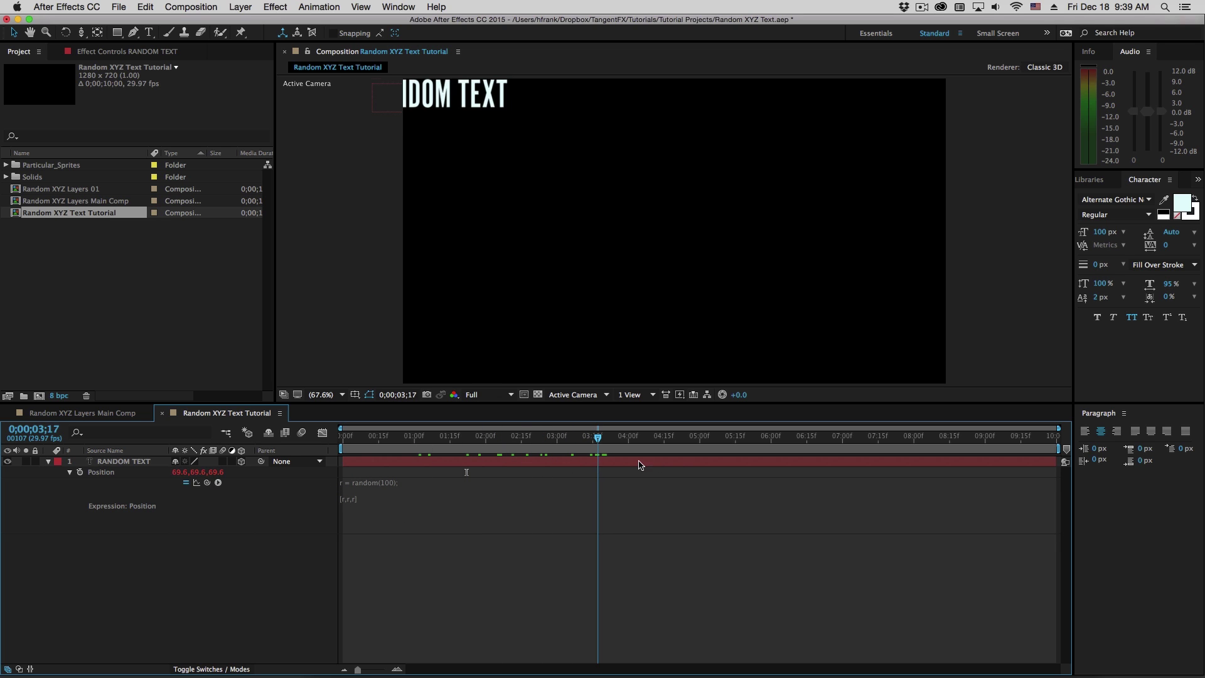
mouse_move(605, 461)
mouse_down()
mouse_move(461, 460)
mouse_move(604, 466)
mouse_up()
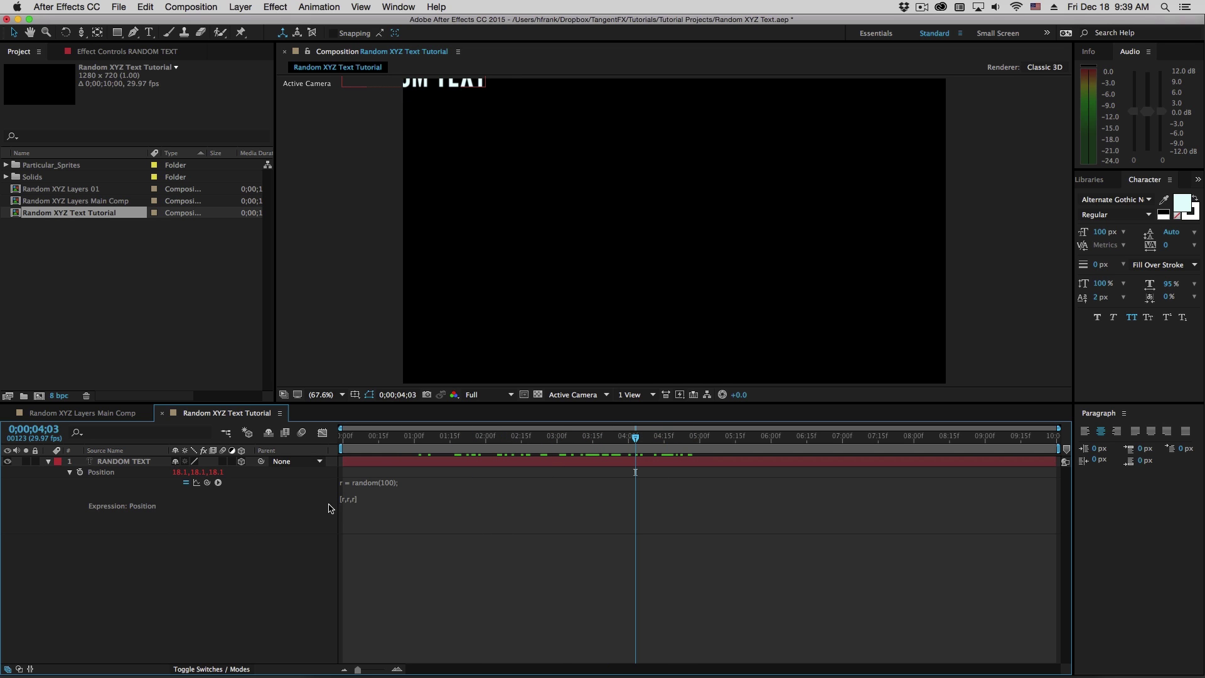
Change the range in the Position expression to random(-100, 100) and check the text at several times
click(348, 499)
click(384, 481)
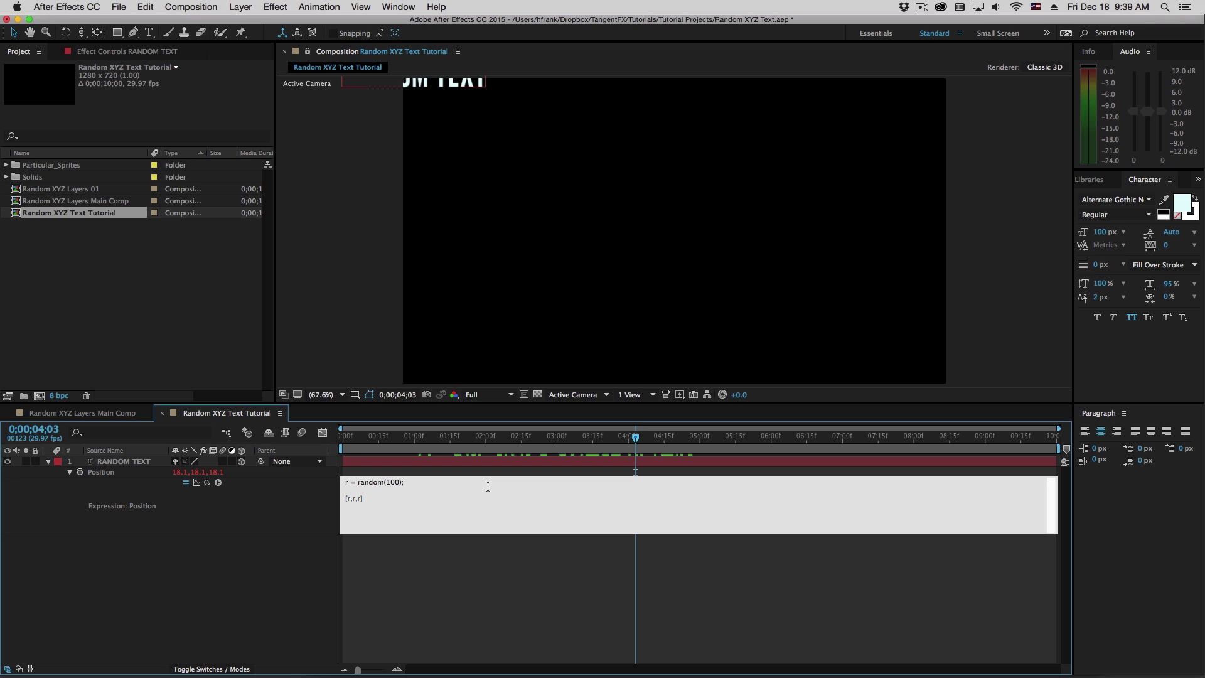
text(-100,)
key(KP_Enter)
drag(440, 438, 425, 457)
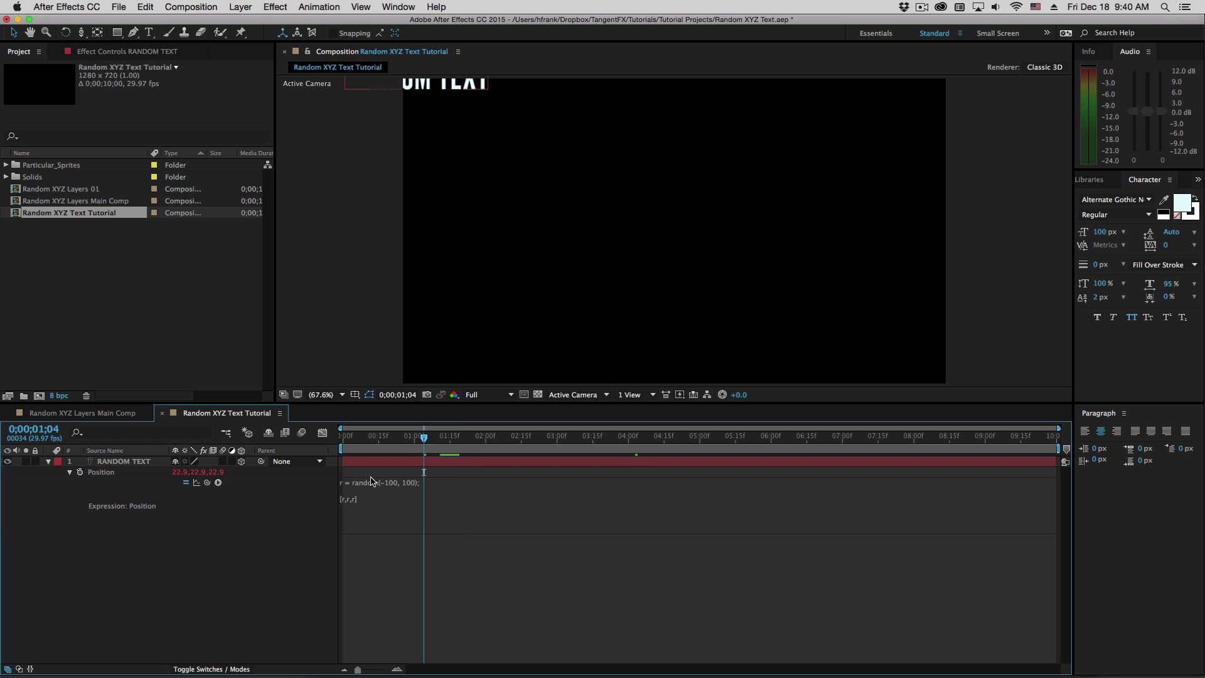
mouse_move(524, 447)
mouse_down()
mouse_move(584, 455)
mouse_move(519, 457)
mouse_up()
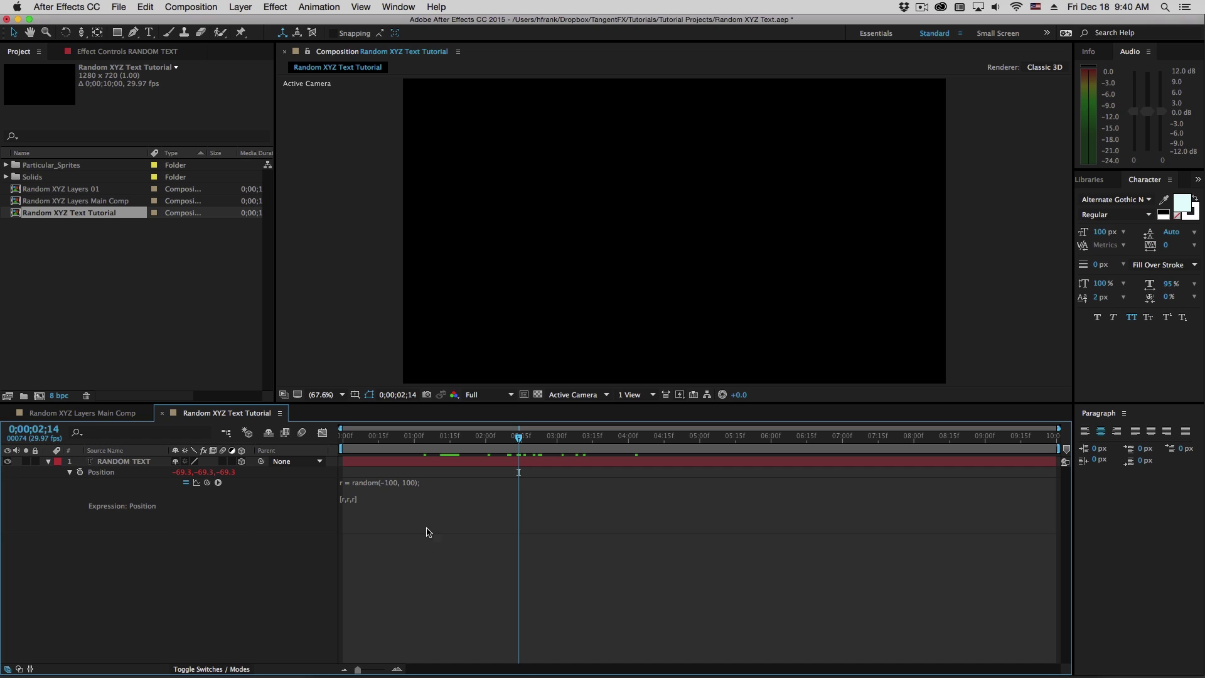
click(411, 484)
key(Left)
key(Return)
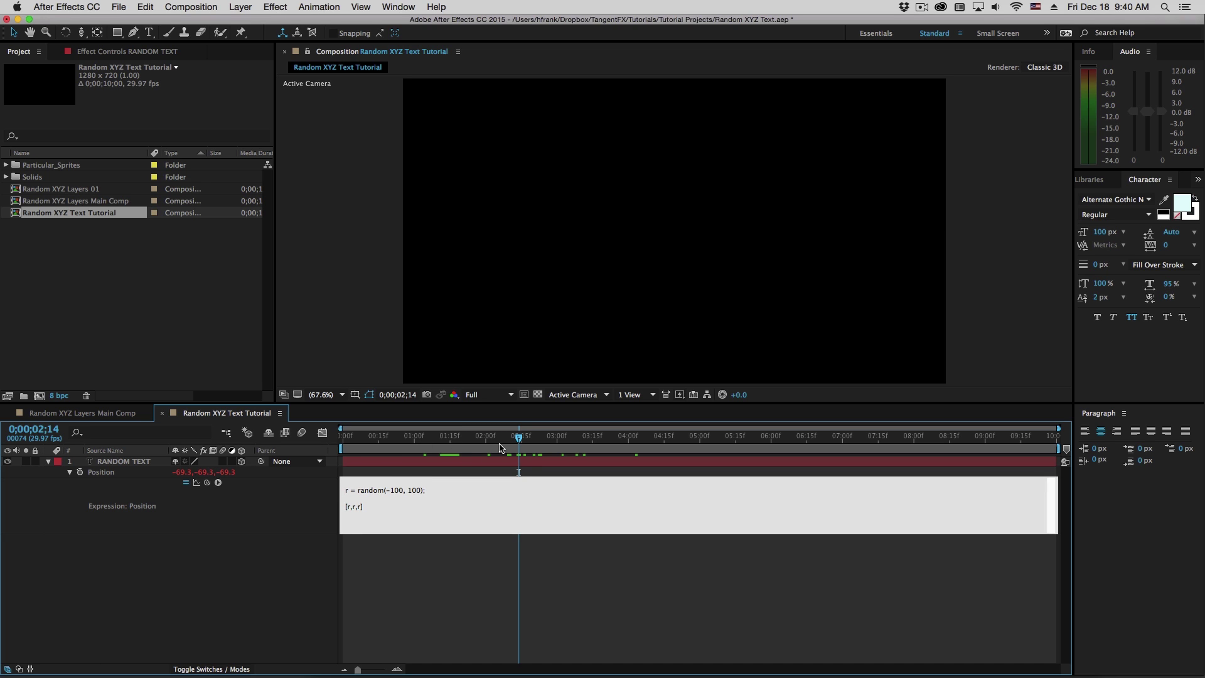
drag(503, 448, 514, 451)
Start a seedRandom call with the seed 12757 on a new line above the random line in the Position expression
click(341, 516)
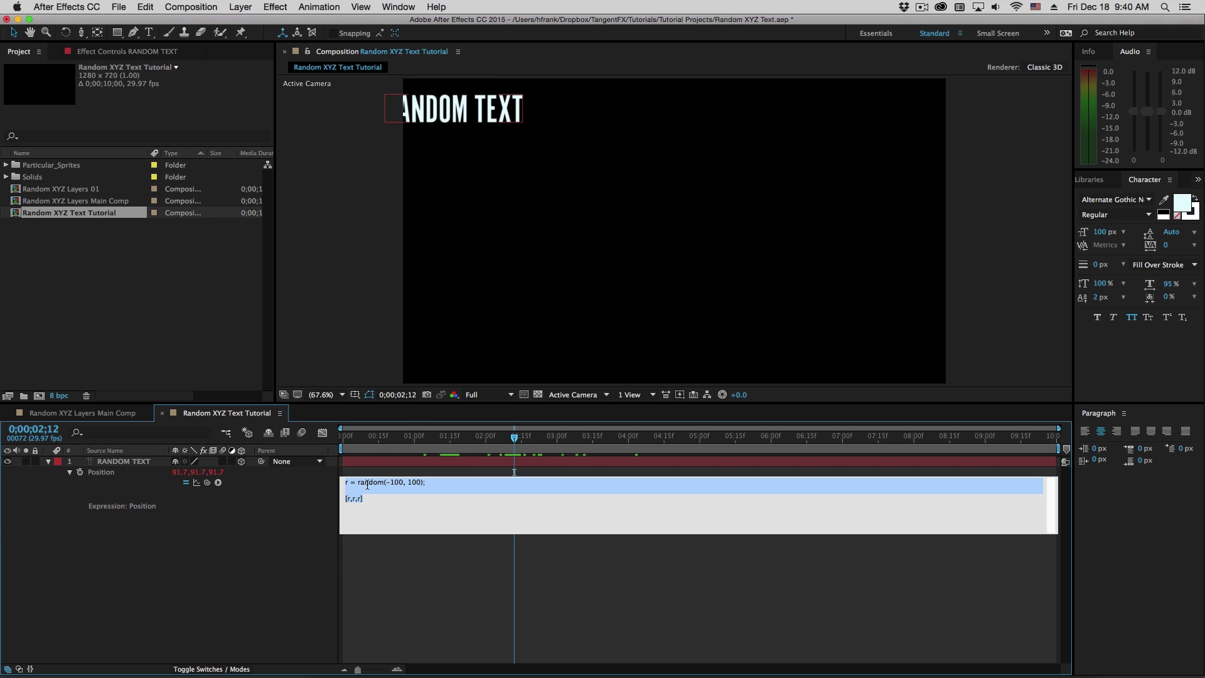
key(Left)
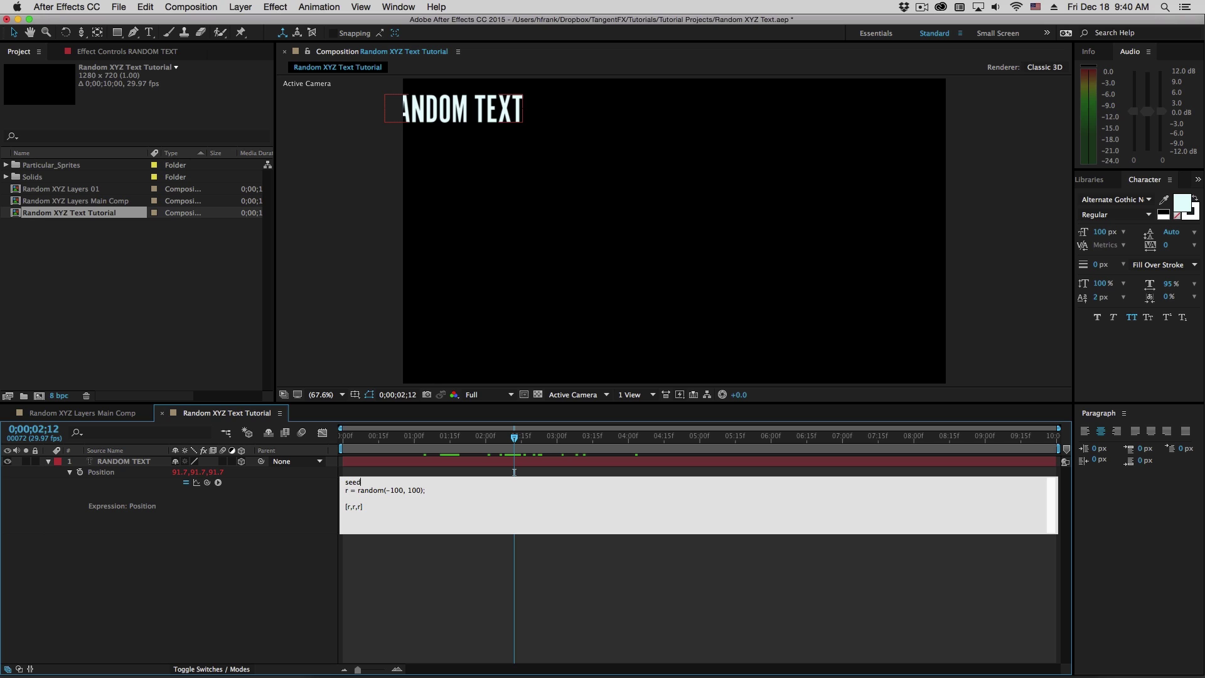
text(seedRad)
text(dom(12757,)
key(Return)
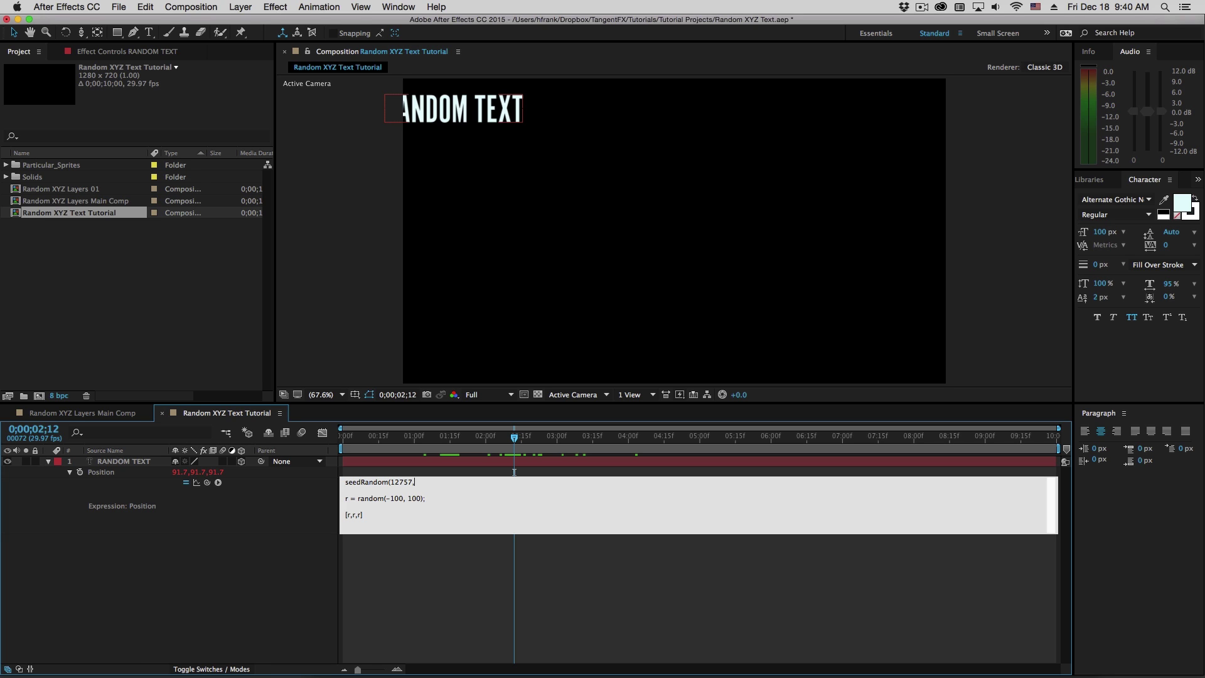
Replace the seed and finish the line as seedRandom(index, 0), then scrub the timeline to check the text
key(BackSpace)
key(BackSpace)
key(BackSpace)
key(BackSpace)
key(BackSpace)
key(BackSpace)
key(KP_Enter)
drag(559, 438, 623, 463)
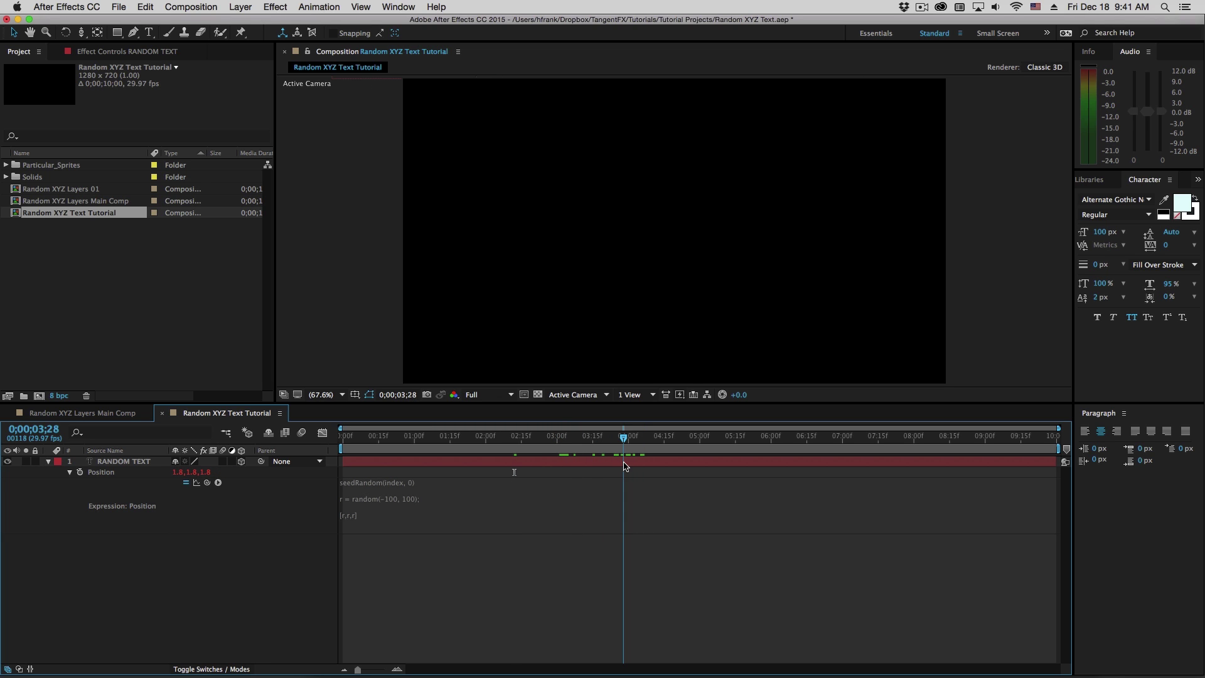
Change the second seedRandom argument to true and check the text's position at several times
click(417, 481)
click(417, 482)
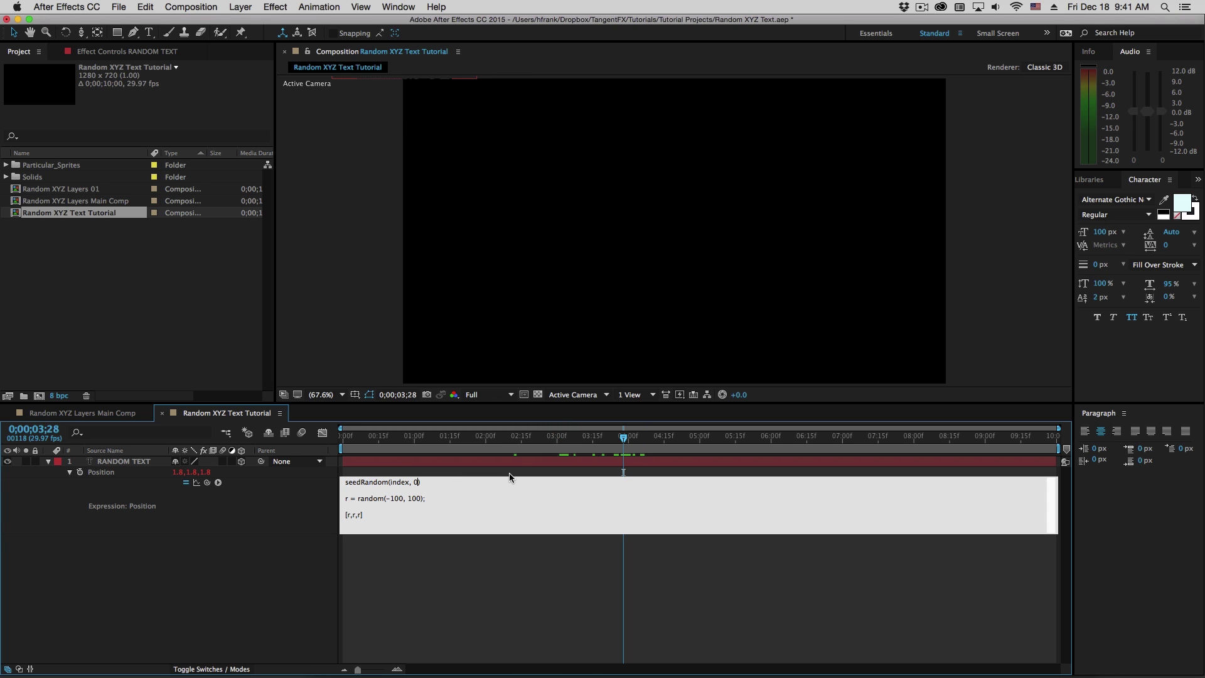
double_click(415, 482)
key(BackSpace)
text(true)
key(KP_Enter)
drag(474, 436, 524, 437)
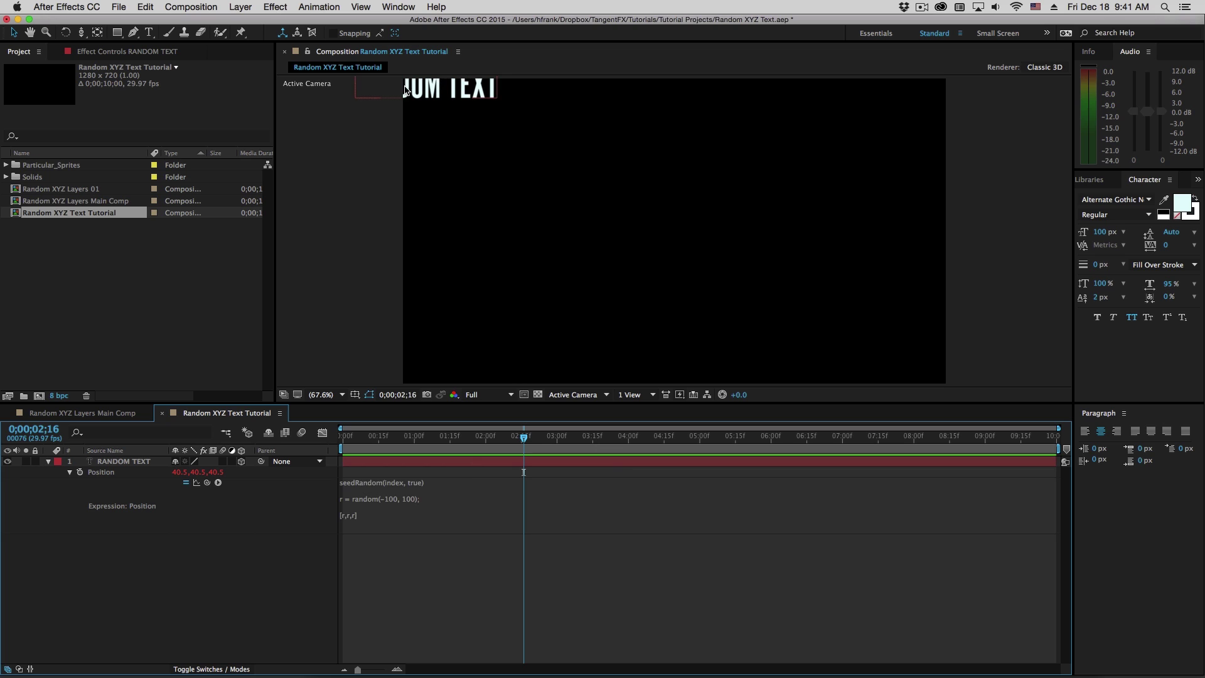
drag(394, 436, 758, 437)
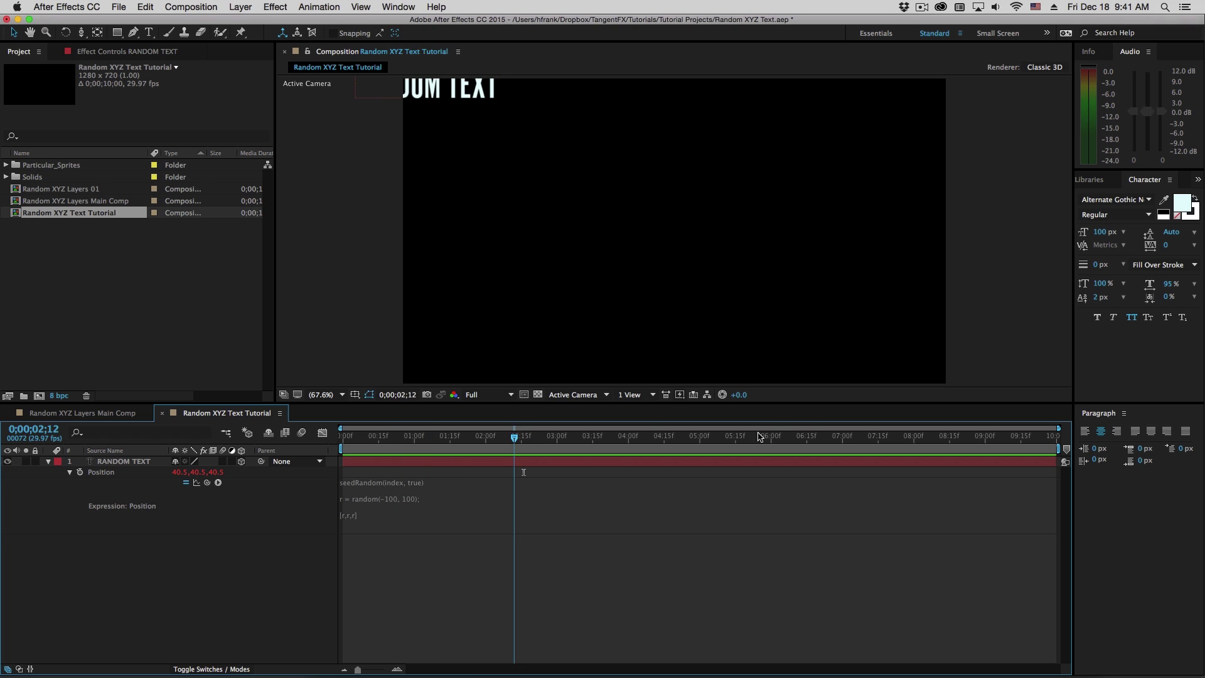
click(816, 435)
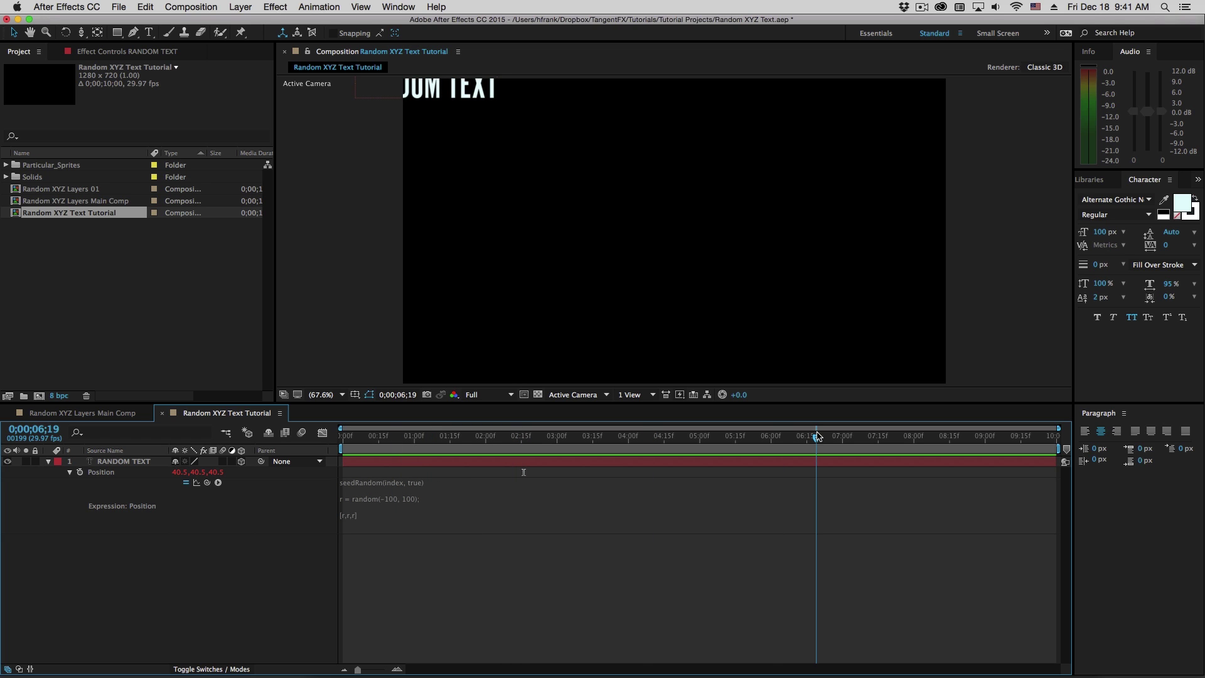
Enlarge the expression field of the text layer's Position property to make room for more lines
click(378, 485)
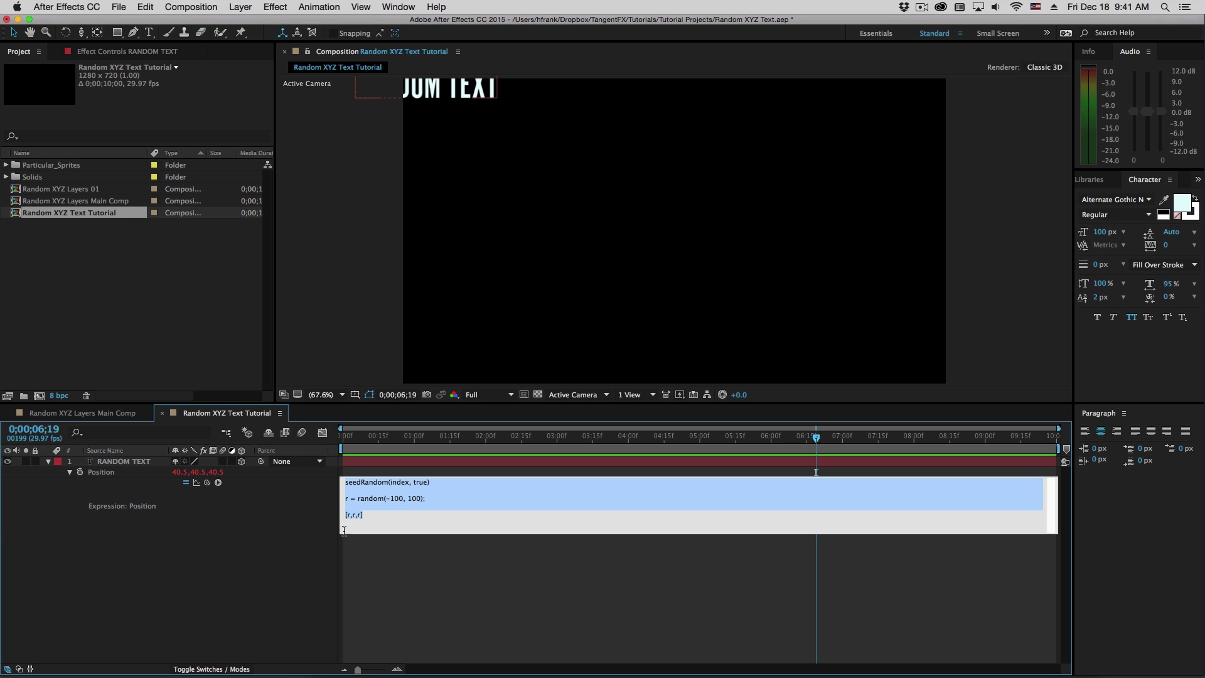
click(387, 535)
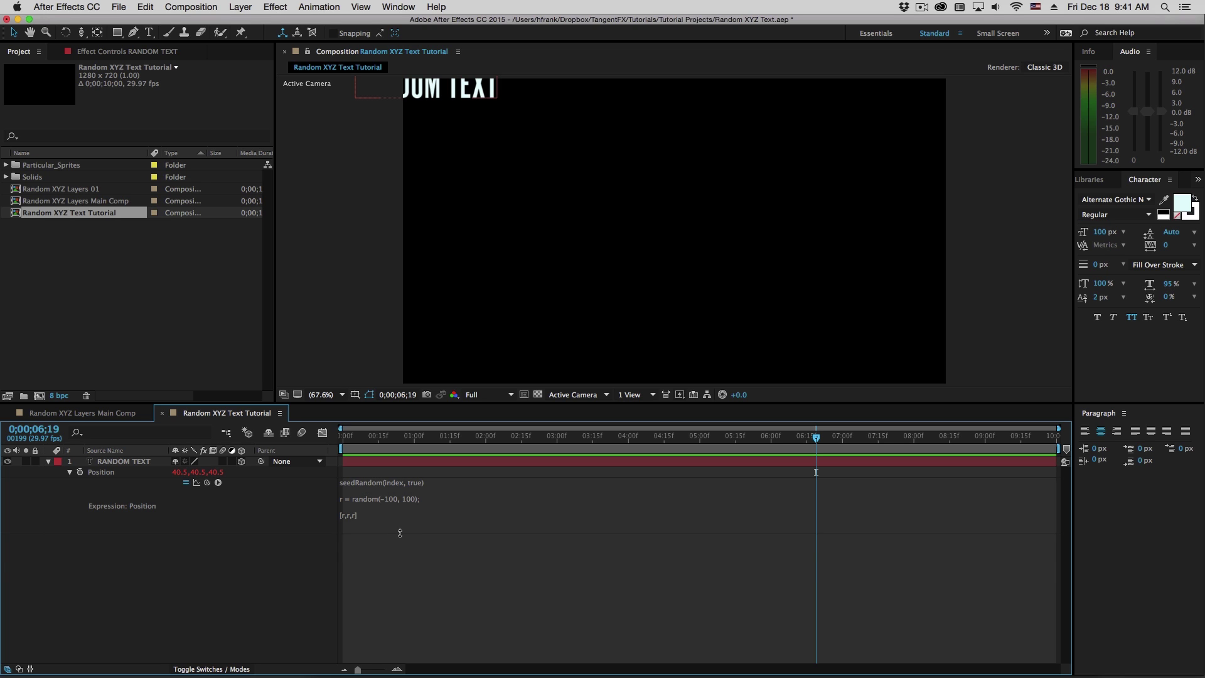
click(404, 530)
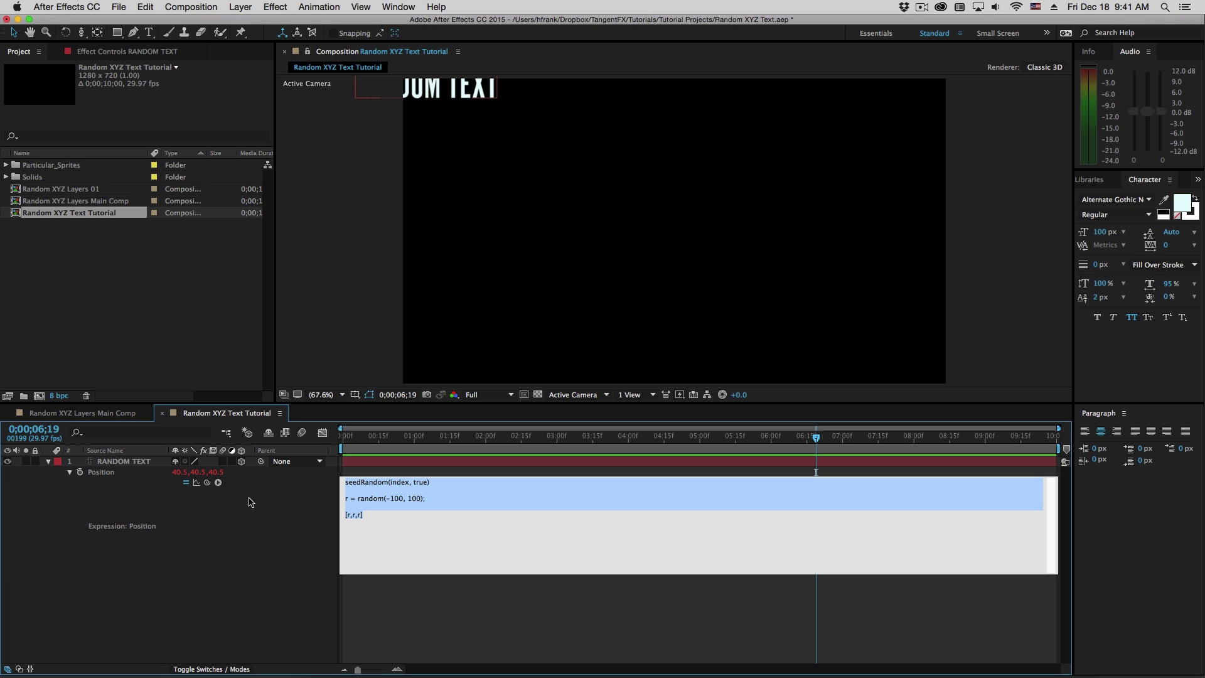
Add two lines, "a =" and "b =", between the seedRandom and random lines of the Position expression, set off by a blank line
click(450, 513)
double_click(392, 499)
click(473, 482)
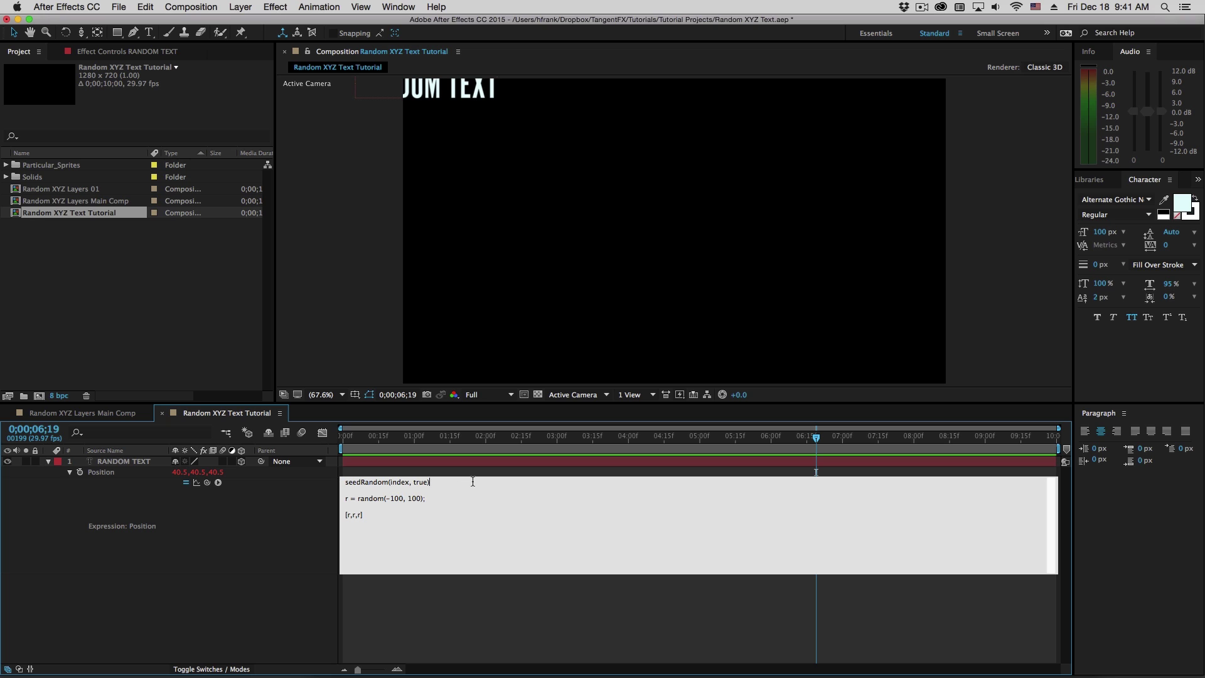
key(Return)
key(Return)
text(a =)
key(Return)
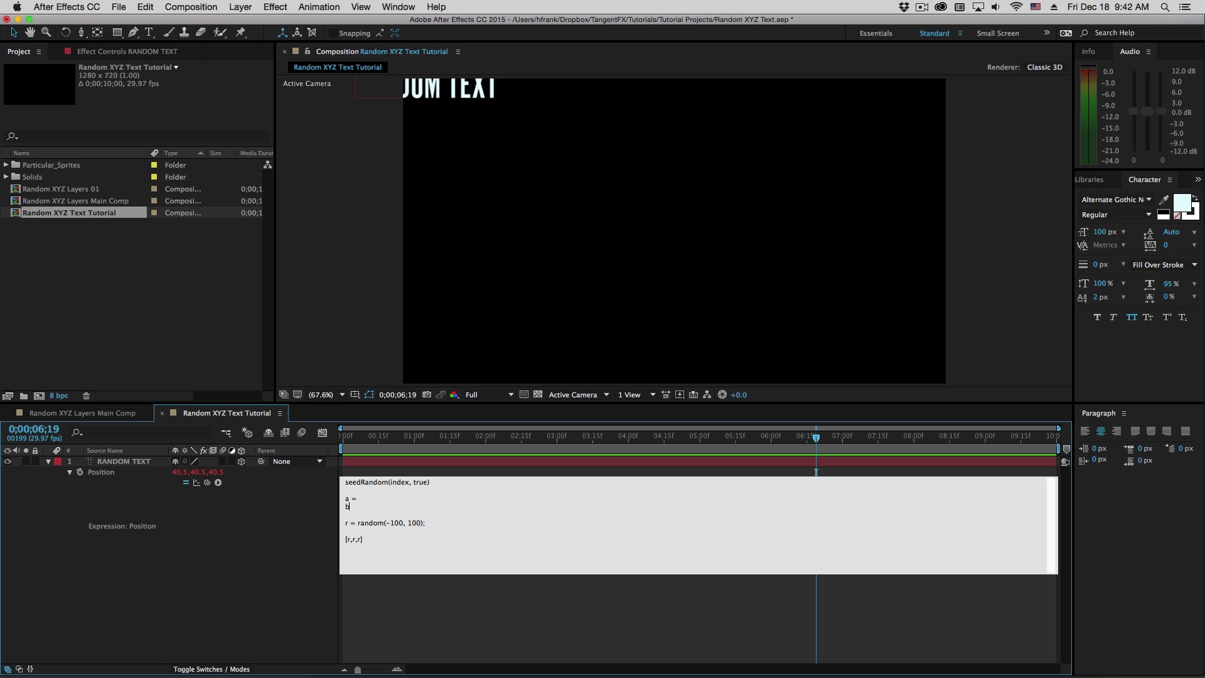
key(Up)
key(BackSpace)
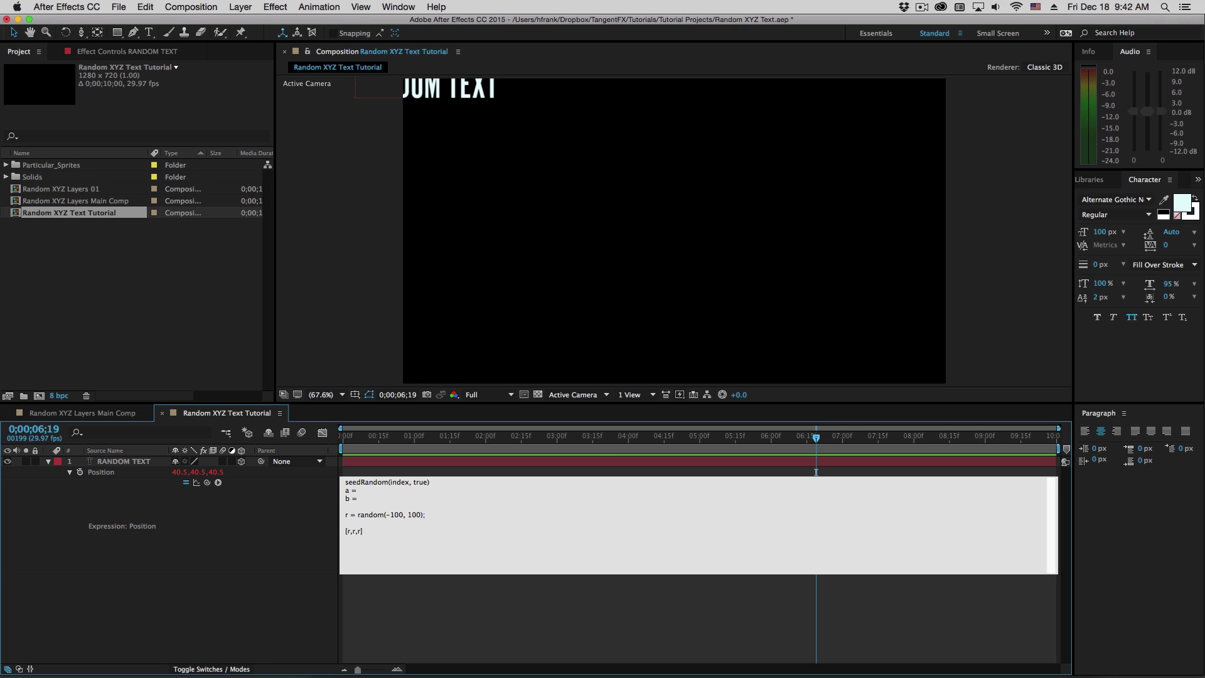
key(Return)
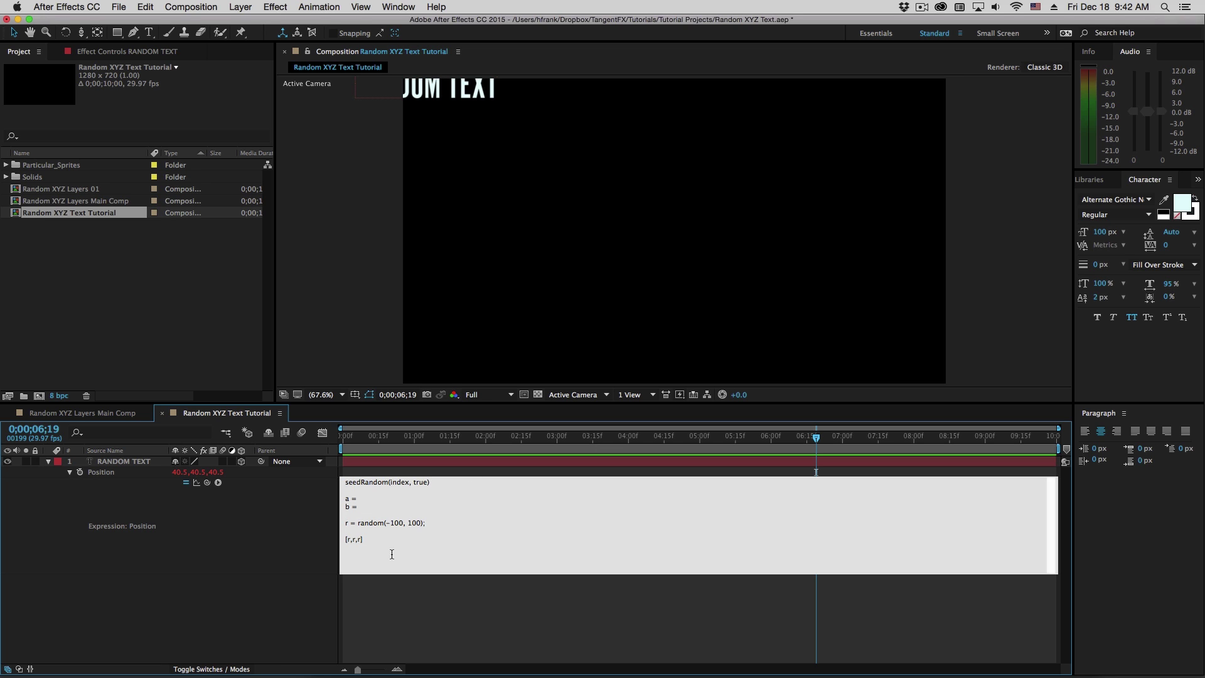
Replace the two range values in the random call with the variables, making it random(a, b)
double_click(391, 526)
key(BackSpace)
text(a)
key(Delete)
key(Delete)
key(Delete)
text(b)
Complete the variable lines as a = [-1000, -1000, -1000]; and b = [1000, 1000, 1000];
text(-1000)
text(, -1000)
text(, -1000)
key(BackSpace)
text([1000, 1000, 1000)
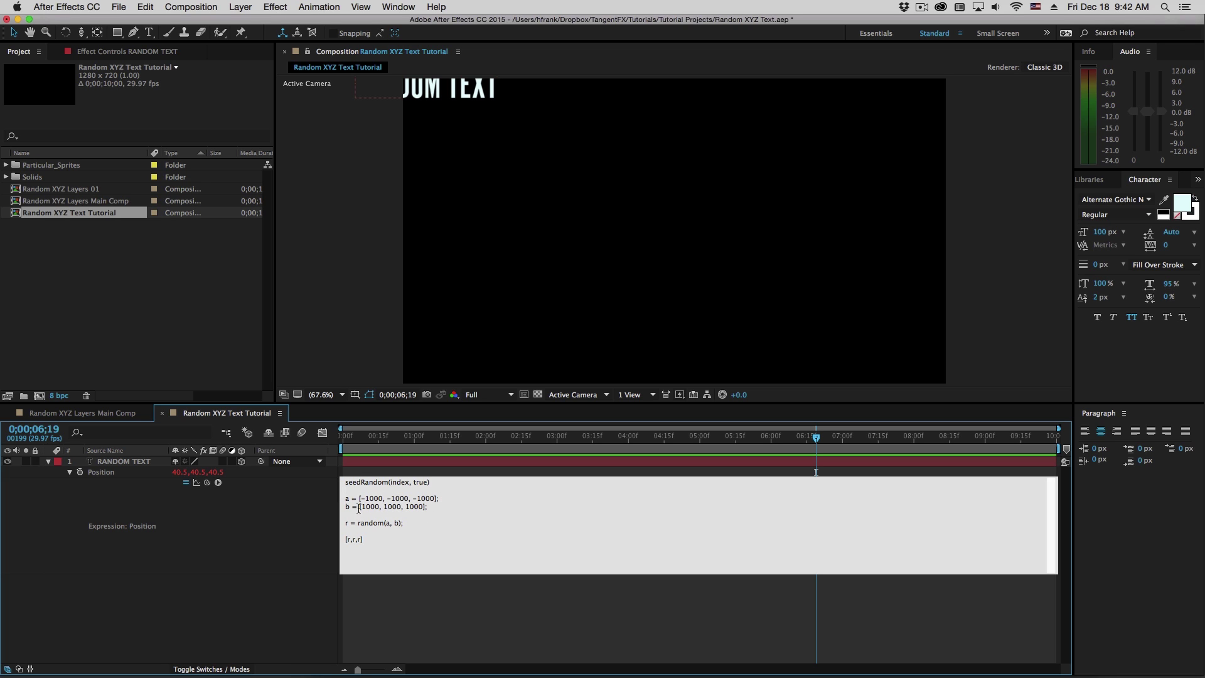
drag(357, 500, 313, 538)
key(BackSpace)
key(super+z)
key(Up)
key(shift+Up)
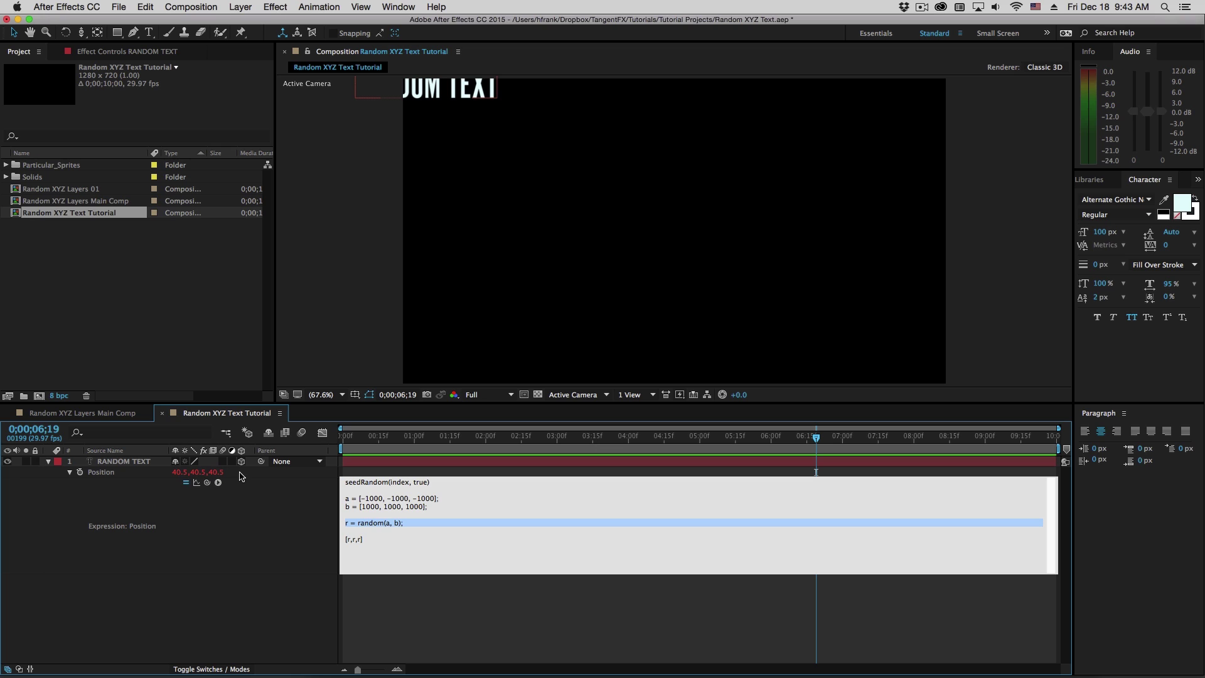
Remove the "r = " assignment in front of random(a, b); and delete the [r,r,r] line below it
drag(359, 524, 332, 522)
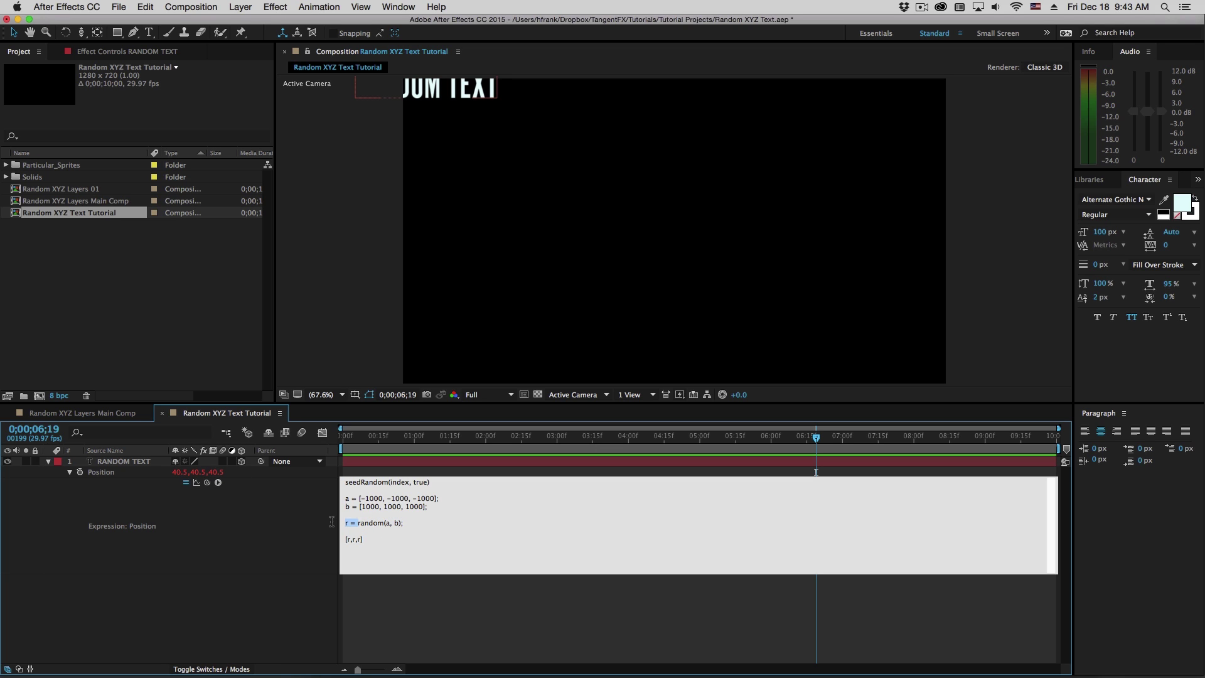
key(BackSpace)
key(Down)
key(shift+Down)
key(shift+Down)
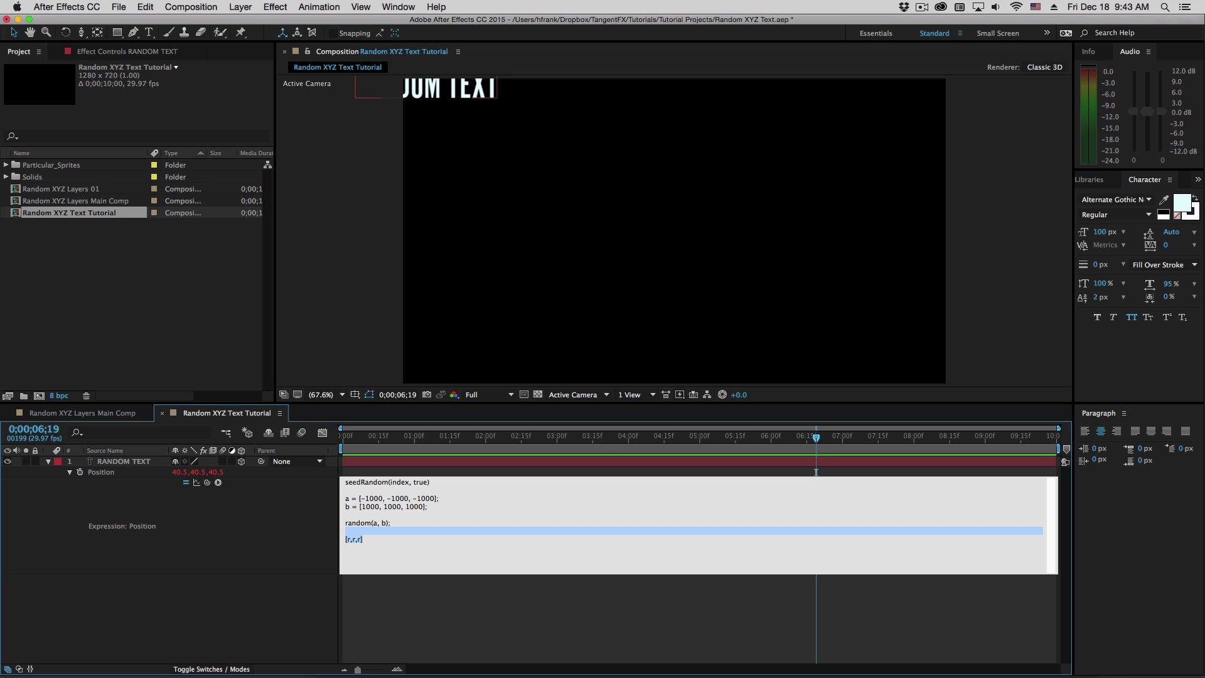
key(BackSpace)
key(shift+Down)
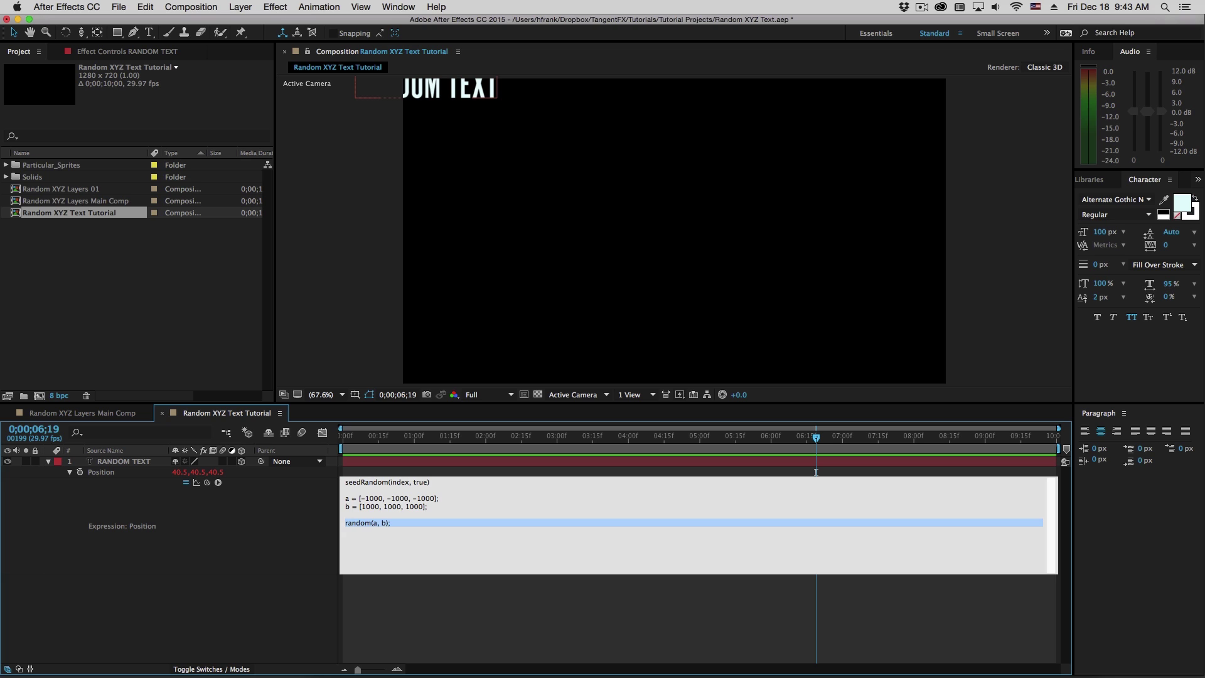
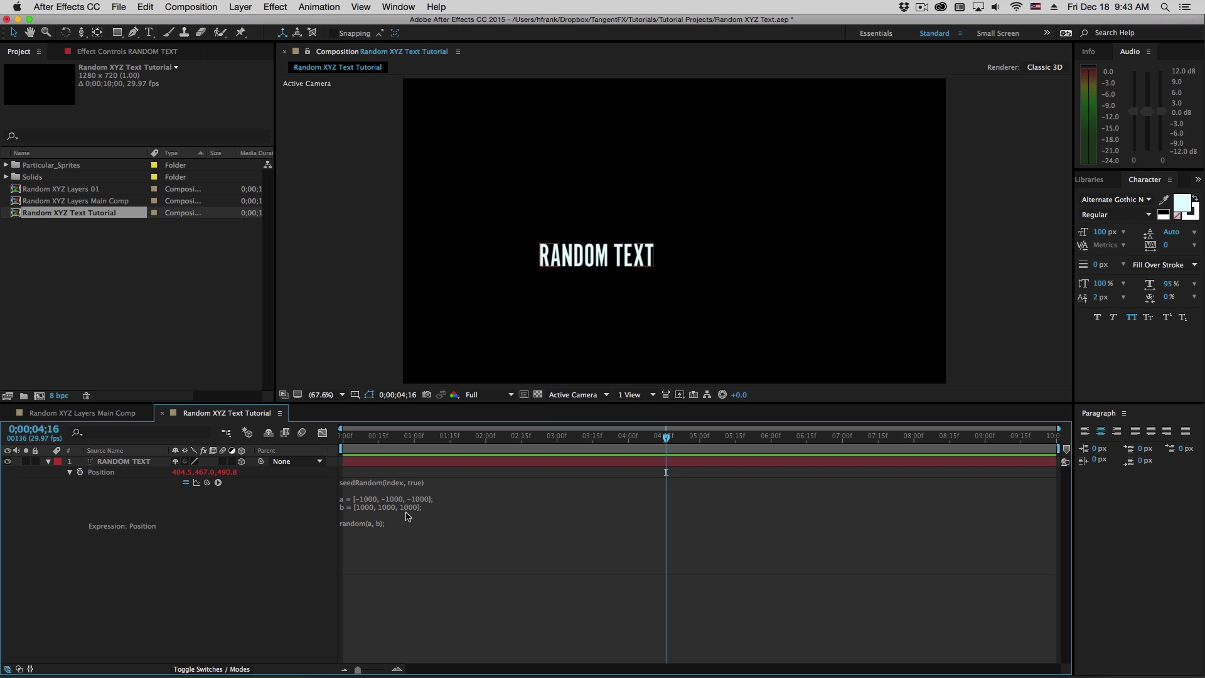
Duplicate the RANDOM TEXT layer repeatedly, up to RANDOM TEXT 11
key(super+d)
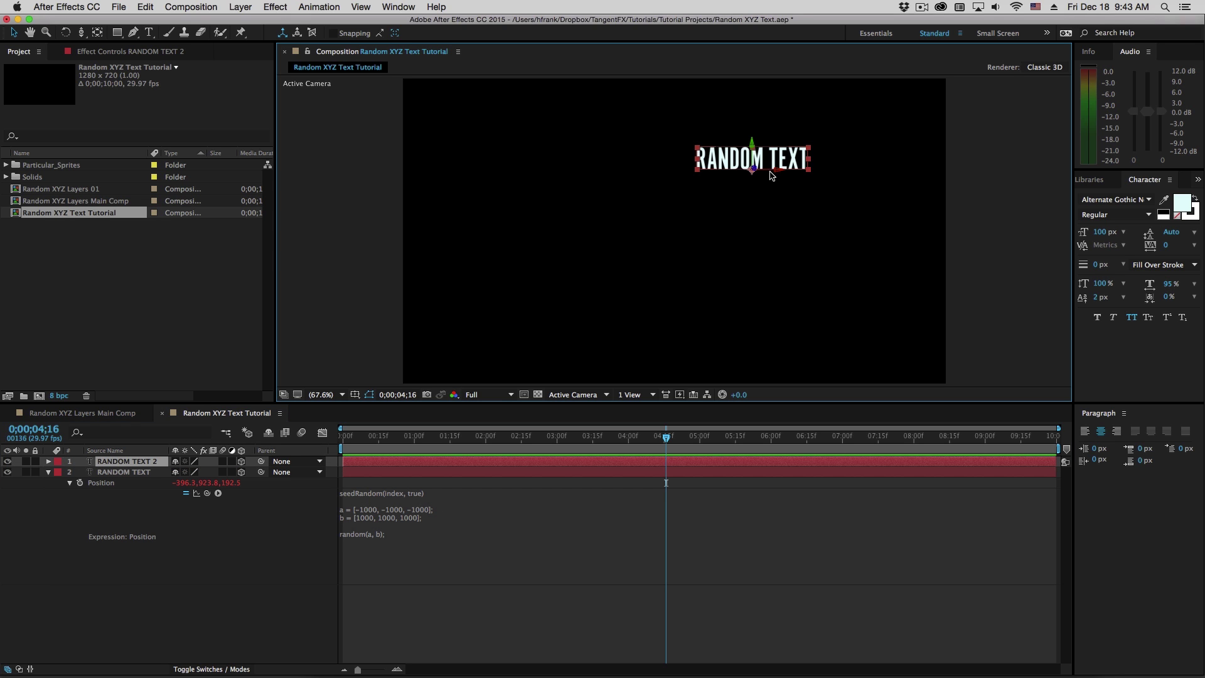
key(super+d)
key(super+d)
key(super+d)
key(super+d)
key(super+d)
key(super+d)
key(super+d)
key(super+d)
key(super+d)
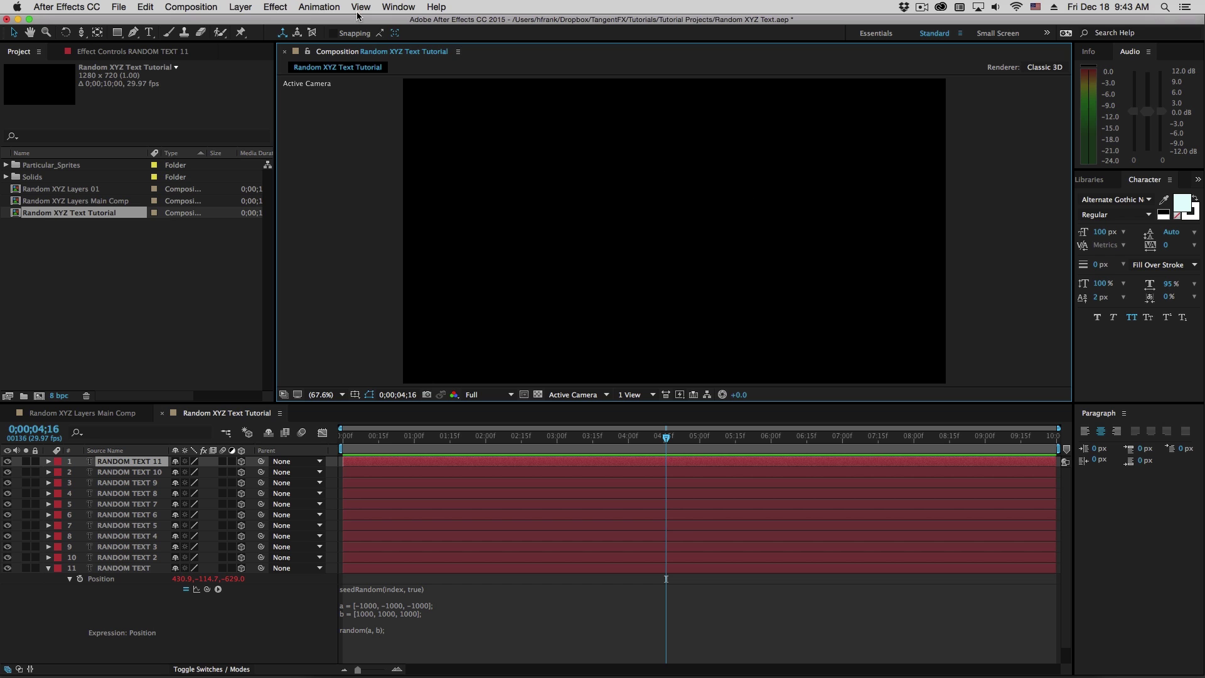
Add a two-node camera named Camera 1 with a 22.50 mm focal length and orbit it around the text layers
click(240, 7)
mouse_move(248, 22)
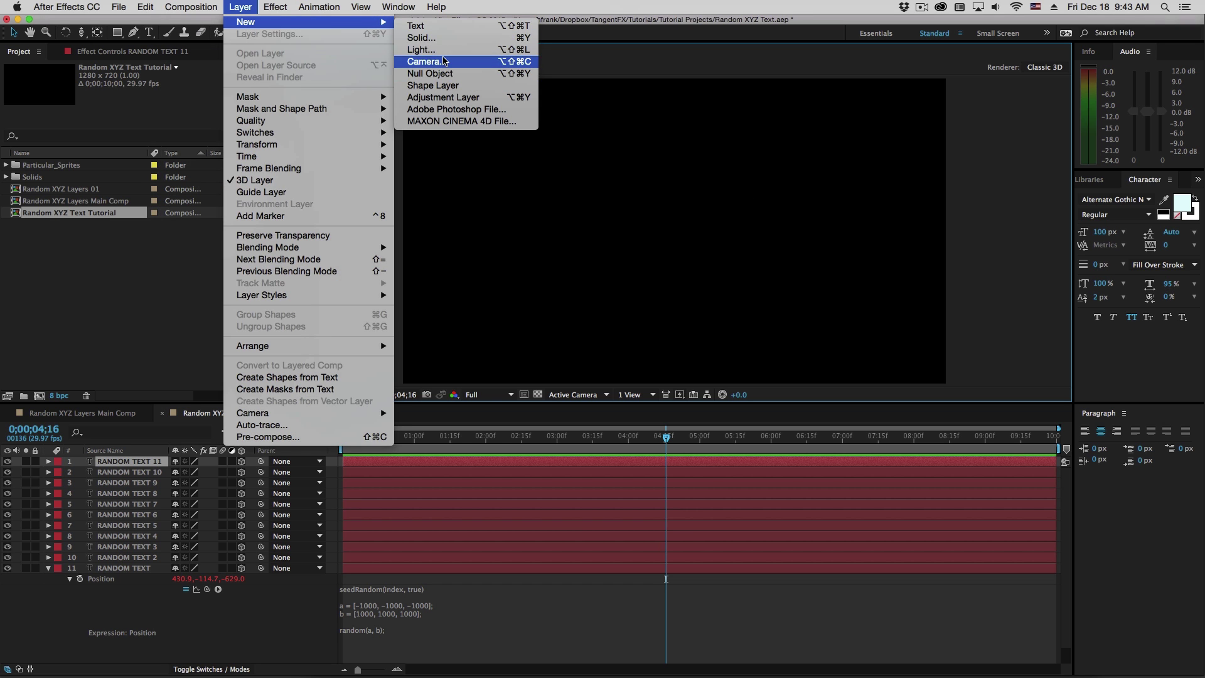
click(410, 52)
key(super+z)
click(183, 5)
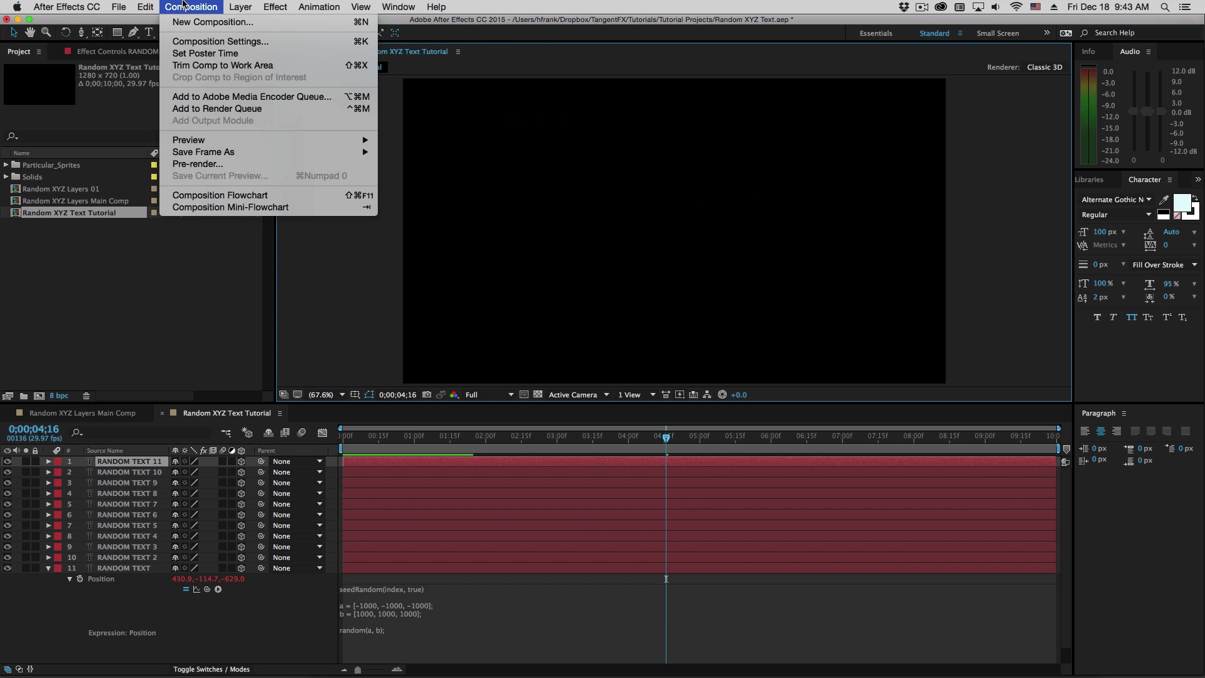
mouse_move(240, 7)
click(426, 61)
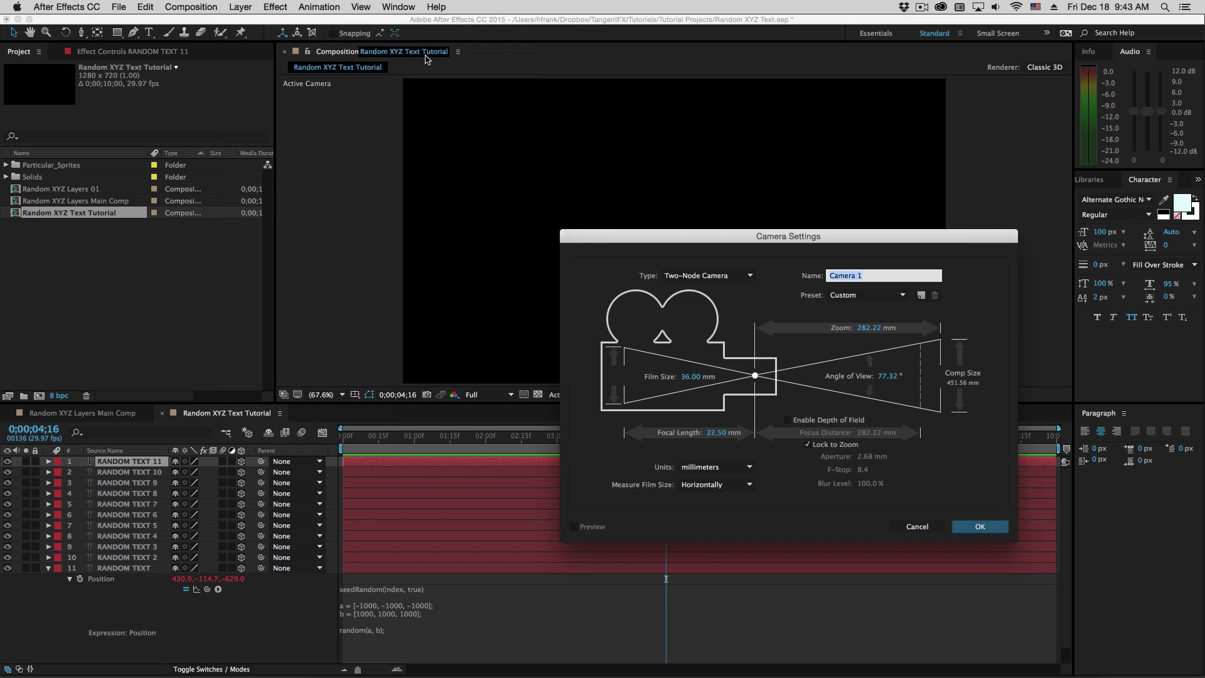
key(Return)
drag(641, 438, 613, 374)
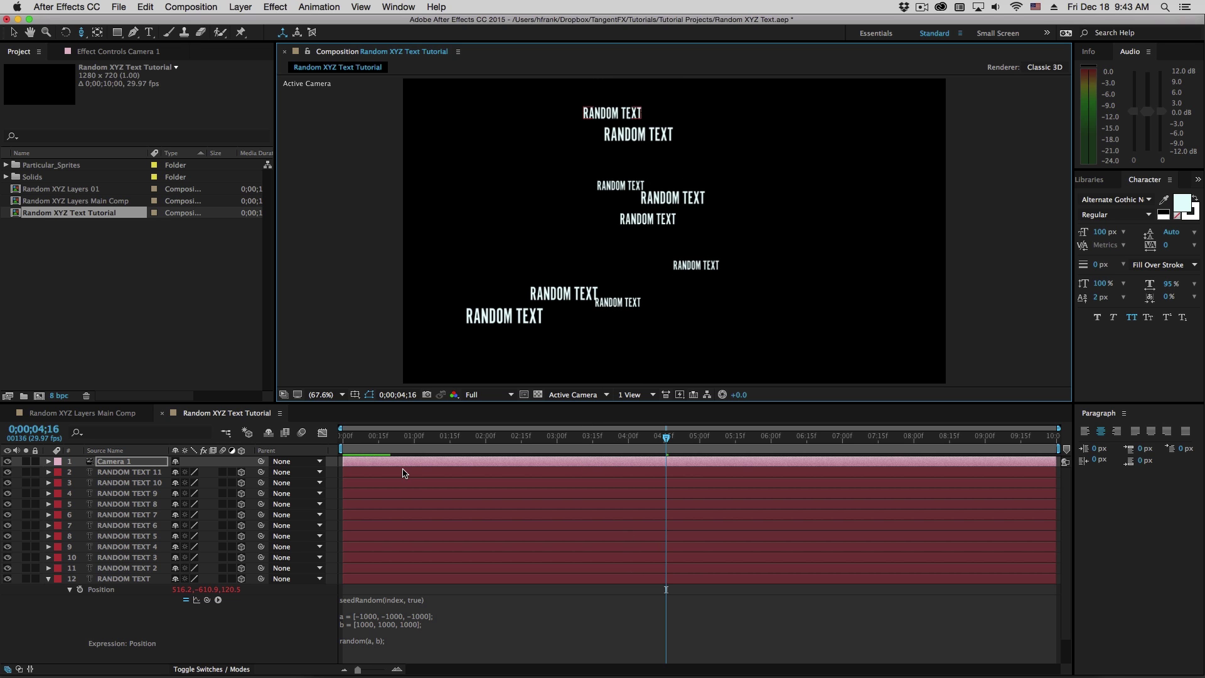
Delete the duplicated layers RANDOM TEXT 2 through RANDOM TEXT 11, keeping Camera 1 and the original text layer
shift+click(137, 568)
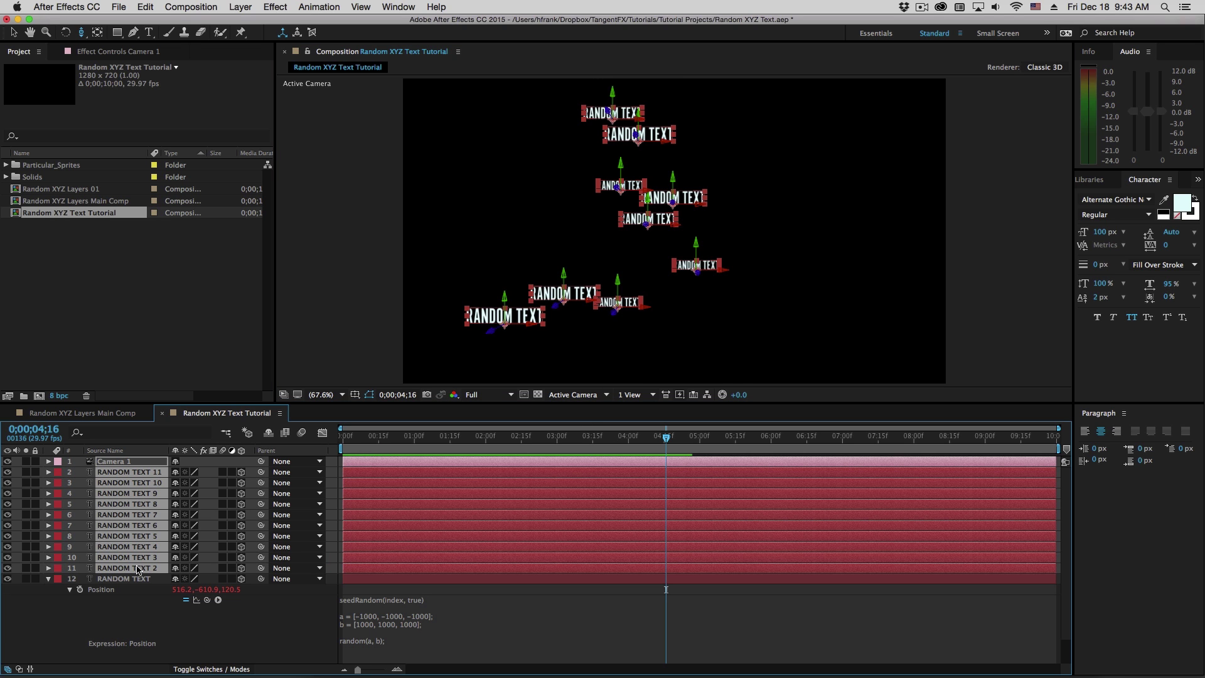
super+click(119, 464)
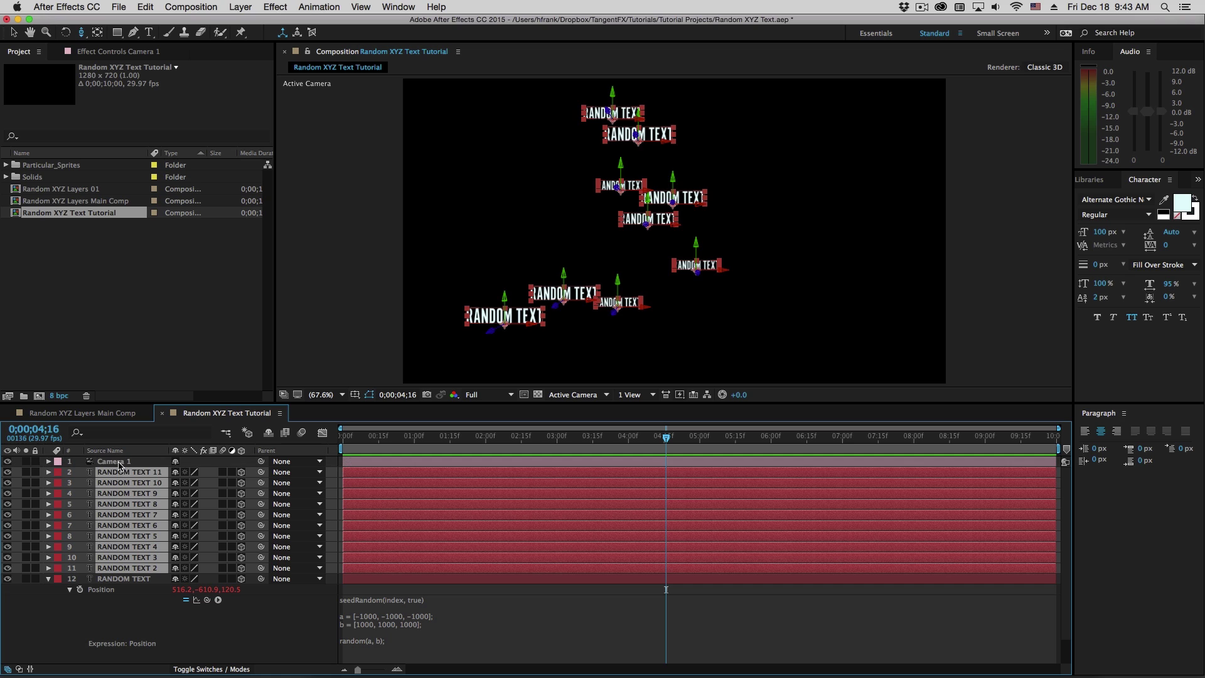
key(Delete)
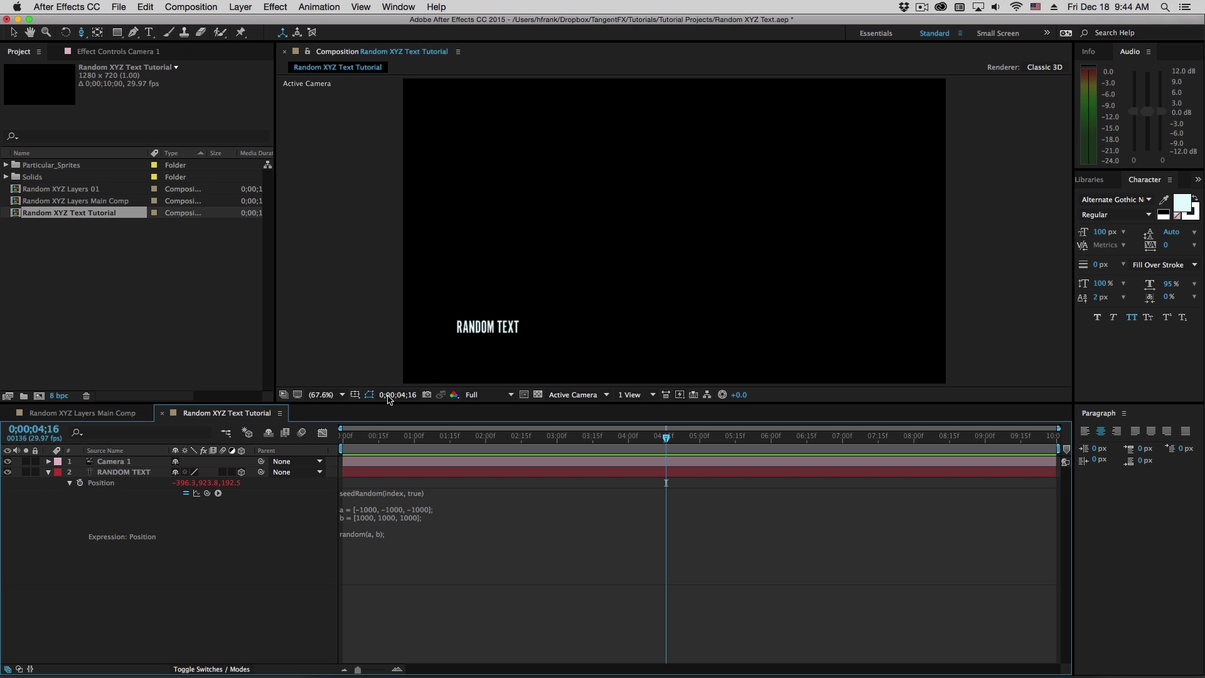
Hide the RANDOM TEXT layer
click(468, 325)
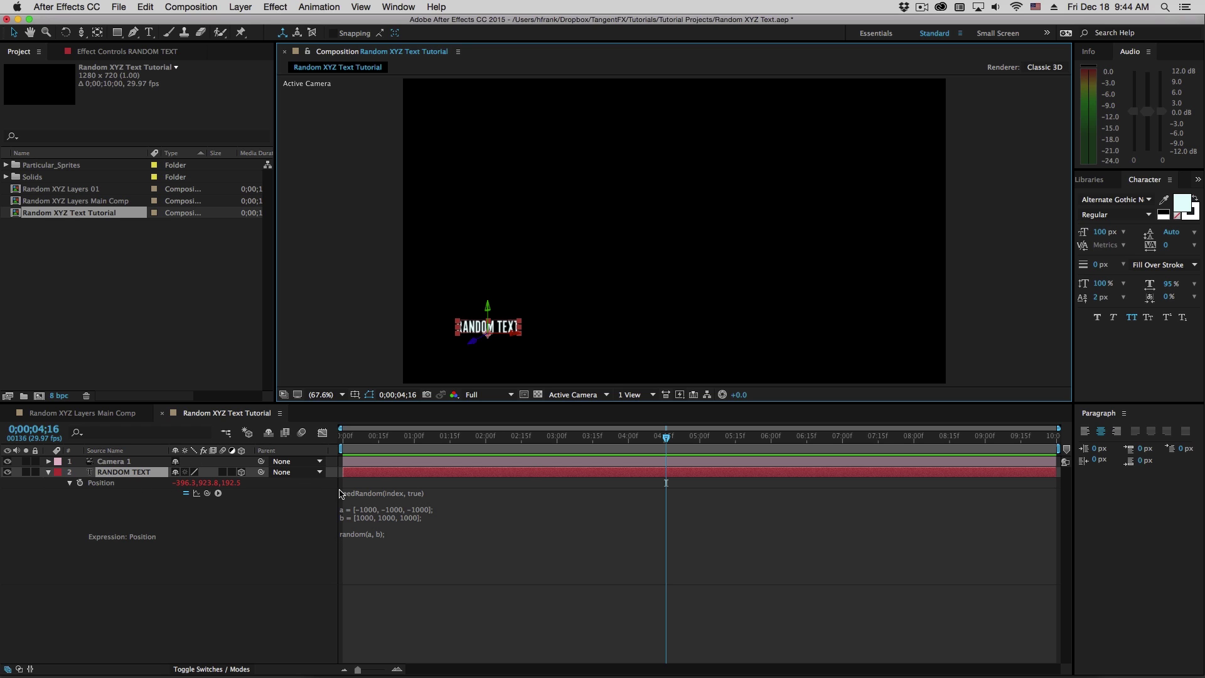
click(142, 471)
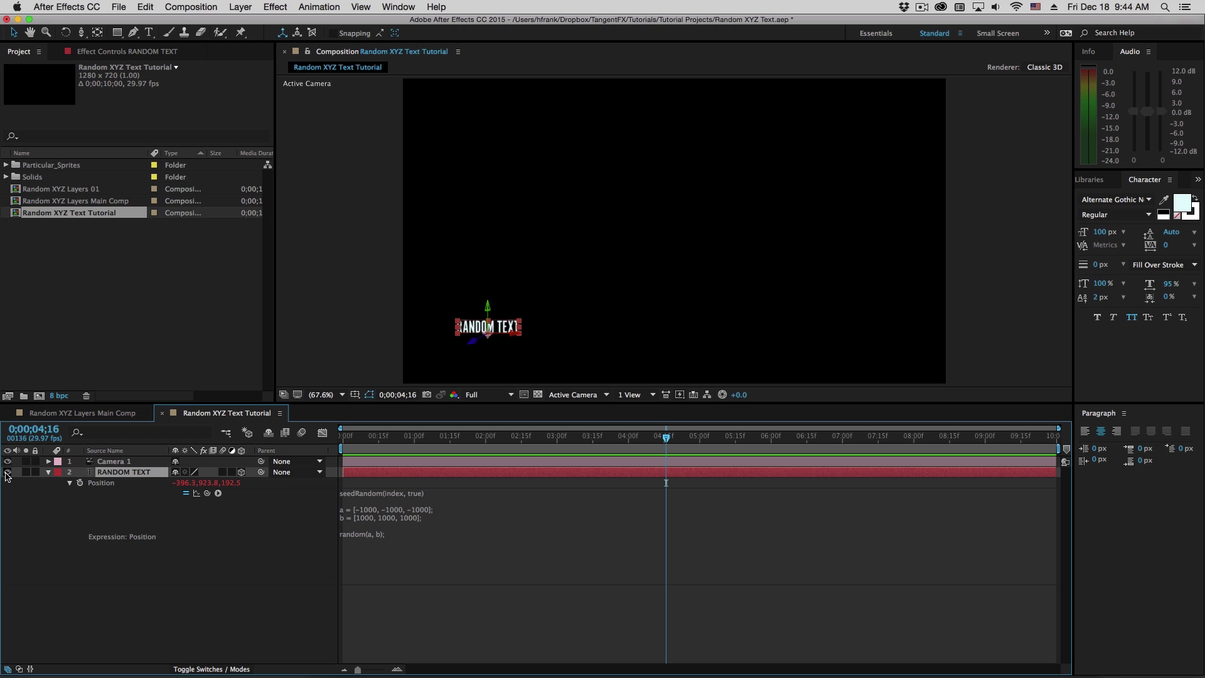
click(7, 473)
Switch to Chrome and generate a bulleted list of 50 random words on listofrandomwords.com
key(super+Tab)
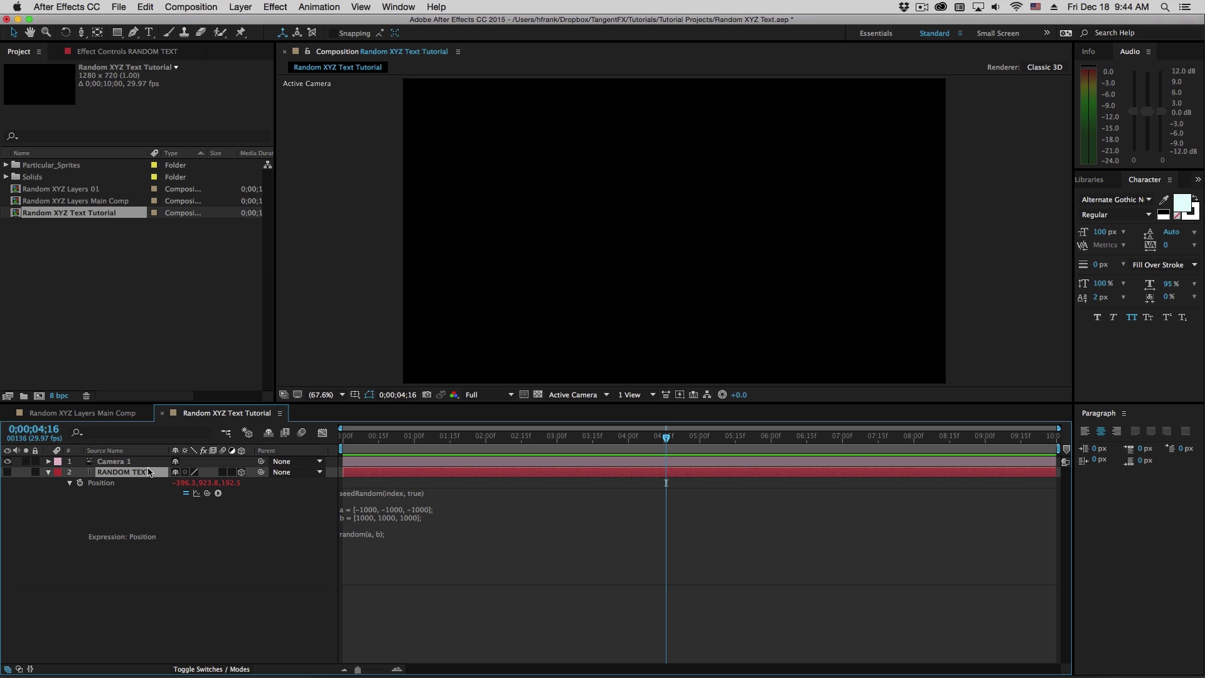
key(super+Tab)
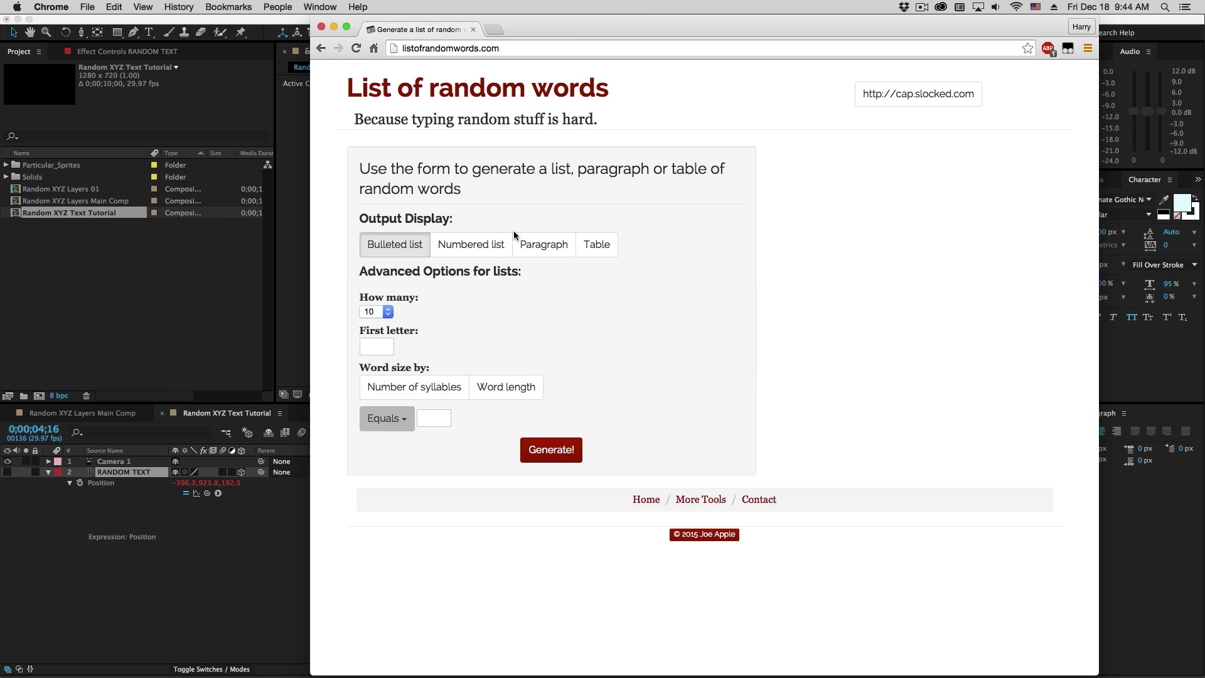
drag(535, 37, 530, 37)
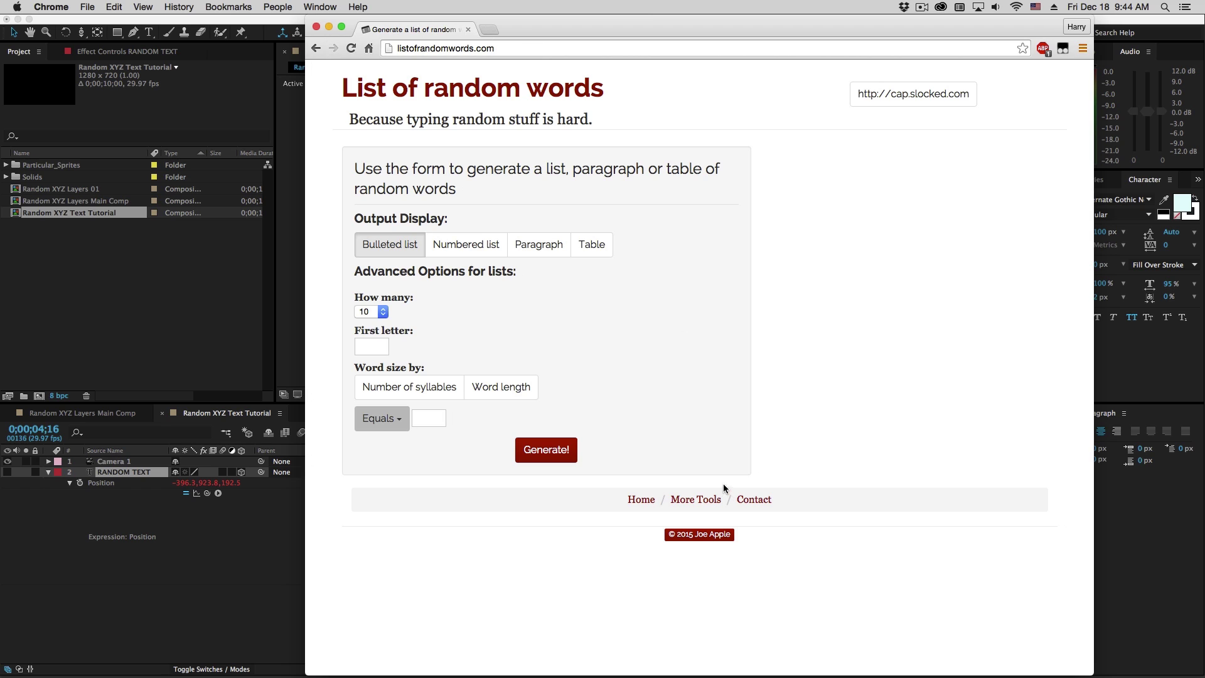
click(383, 311)
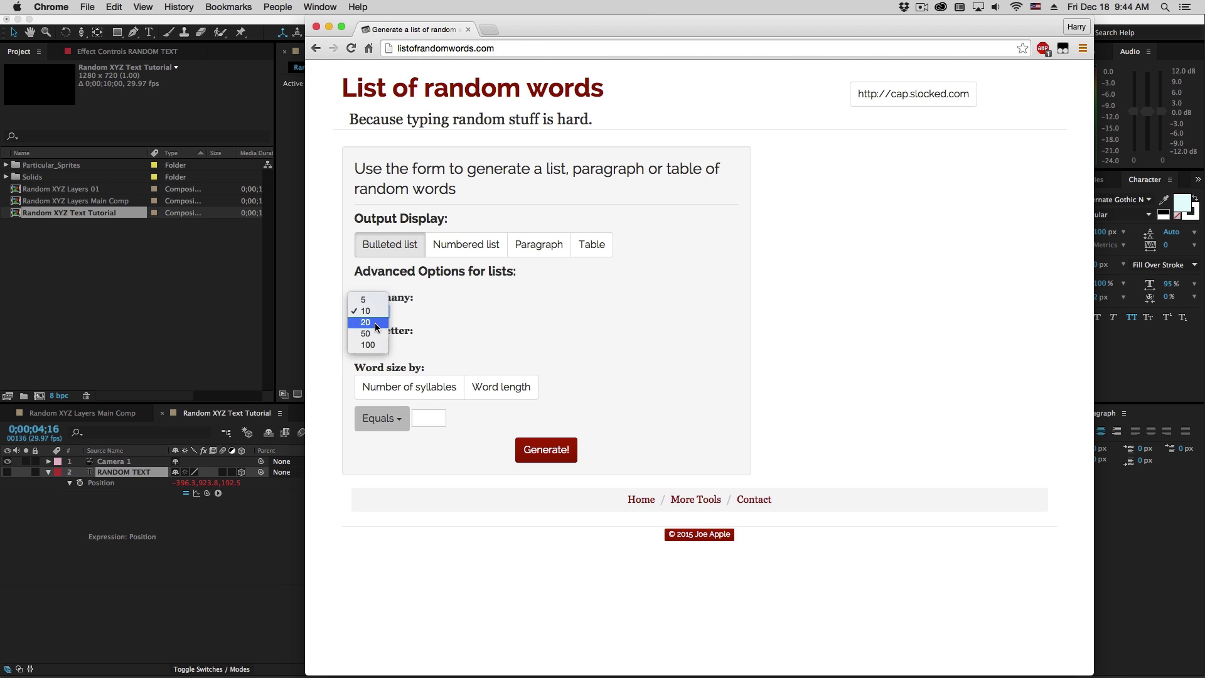
click(497, 327)
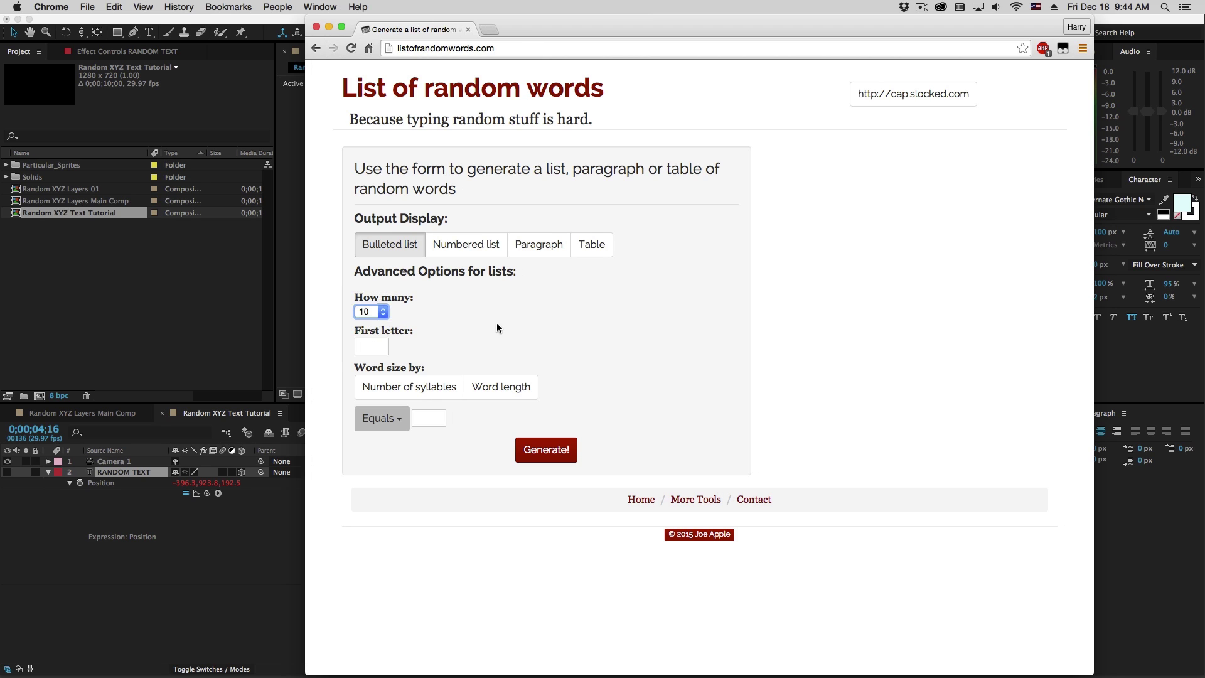
click(546, 450)
Copy the whole generated word list, down to the last word "tibial"
scroll(623, 465, down, 10)
scroll(623, 466, up, 10)
drag(375, 199, 519, 627)
scroll(435, 491, down, 1)
scroll(429, 242, down, 8)
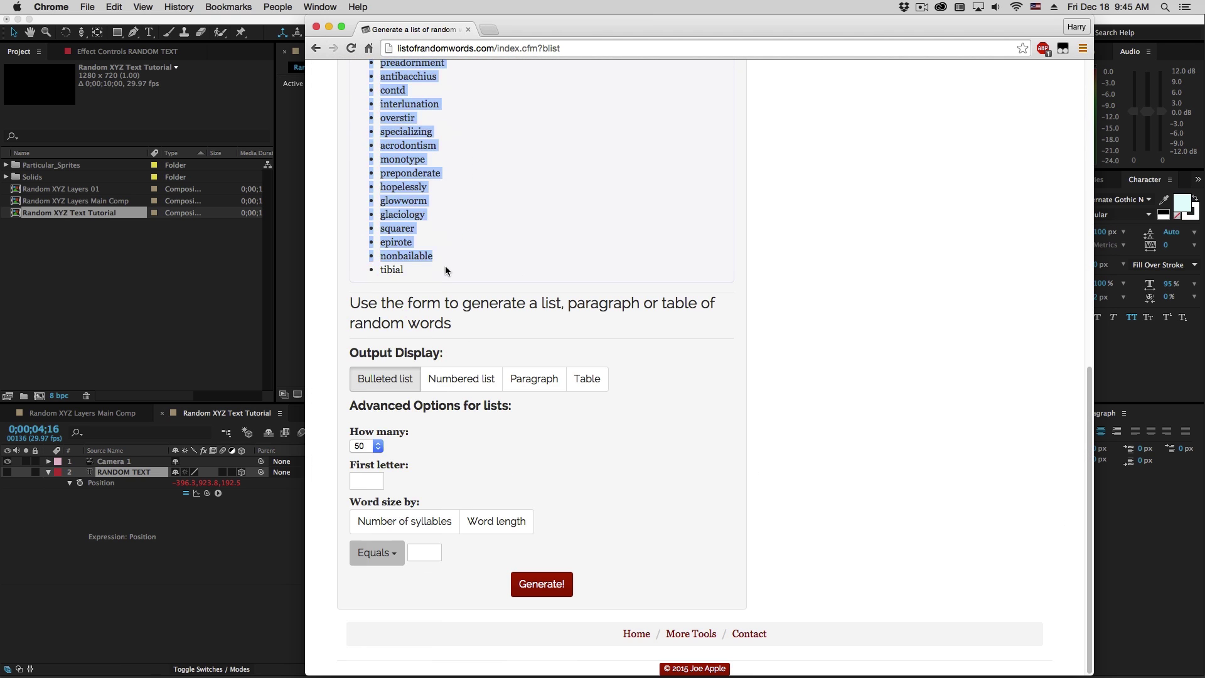
key(super+c)
Switch back to After Effects, paste the copied words into a new text layer and move it toward the middle of the frame
click(195, 465)
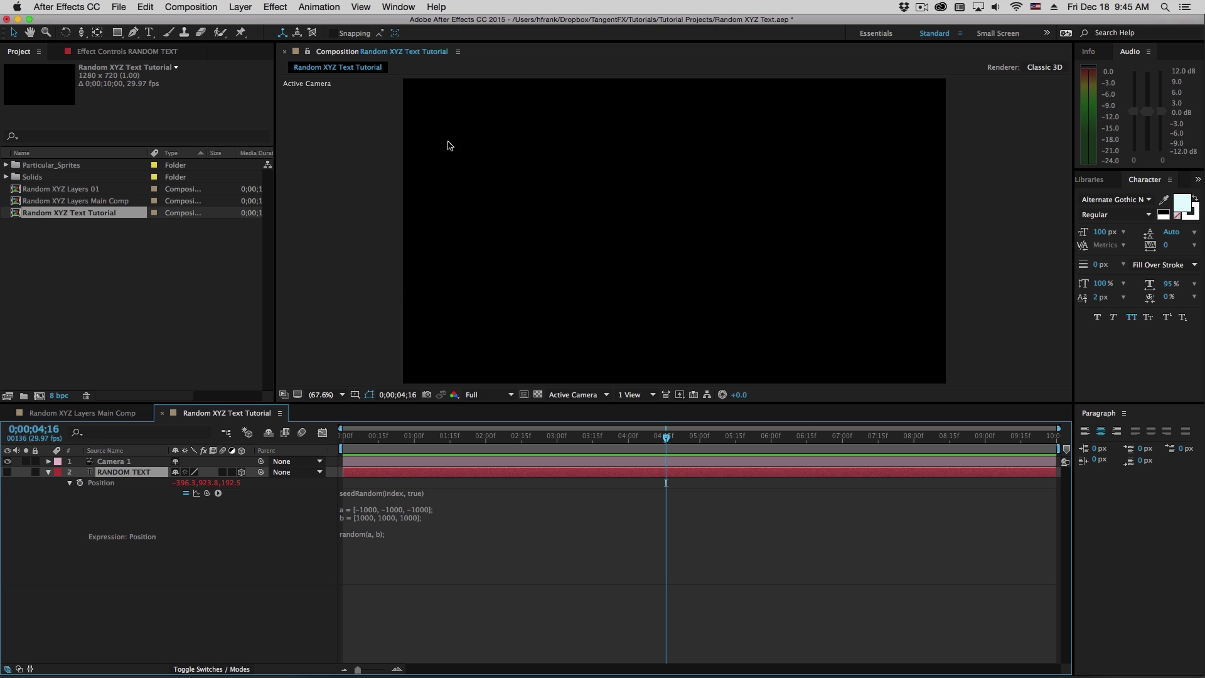
click(149, 32)
click(494, 104)
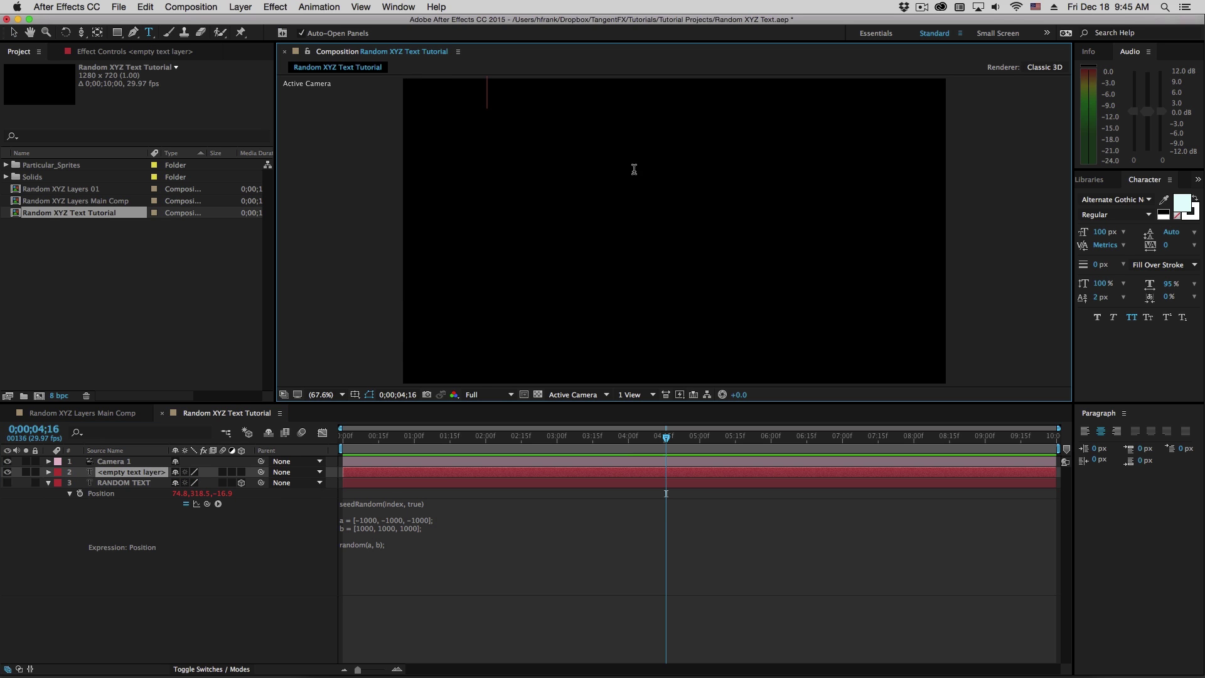
key(super+v)
key(v)
drag(459, 184, 617, 298)
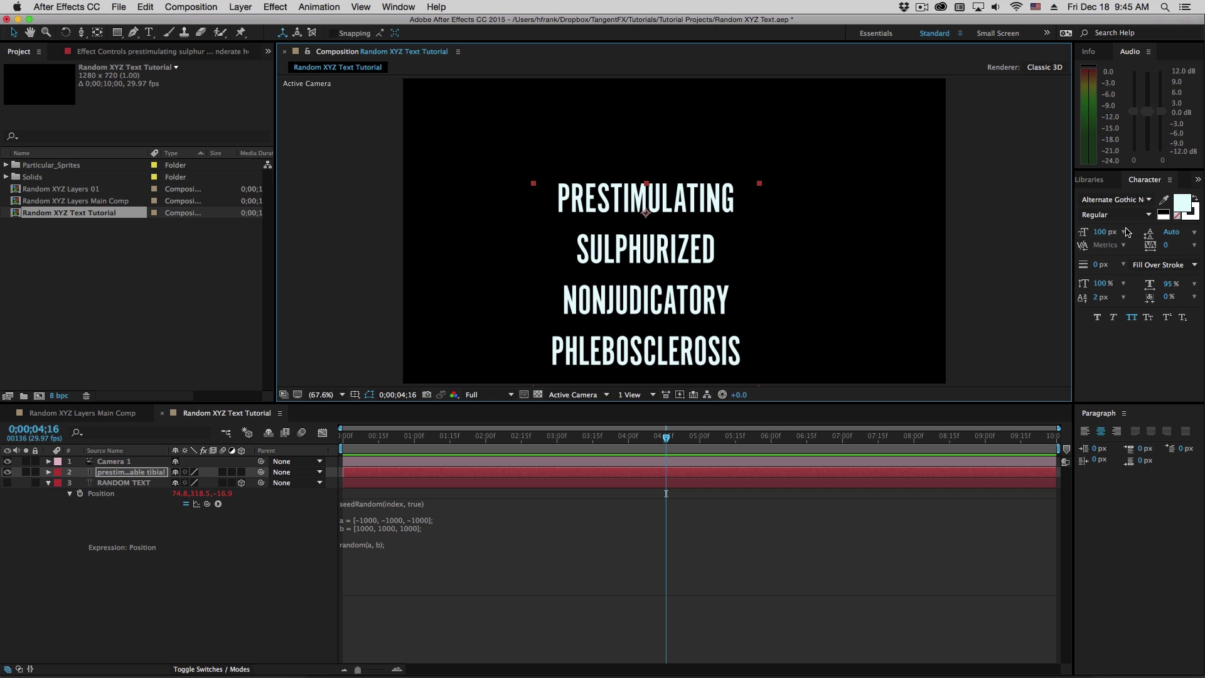
Set the word list's font size to 16 px and move the column of words to the upper left of the frame
click(1100, 232)
text(16)
key(Return)
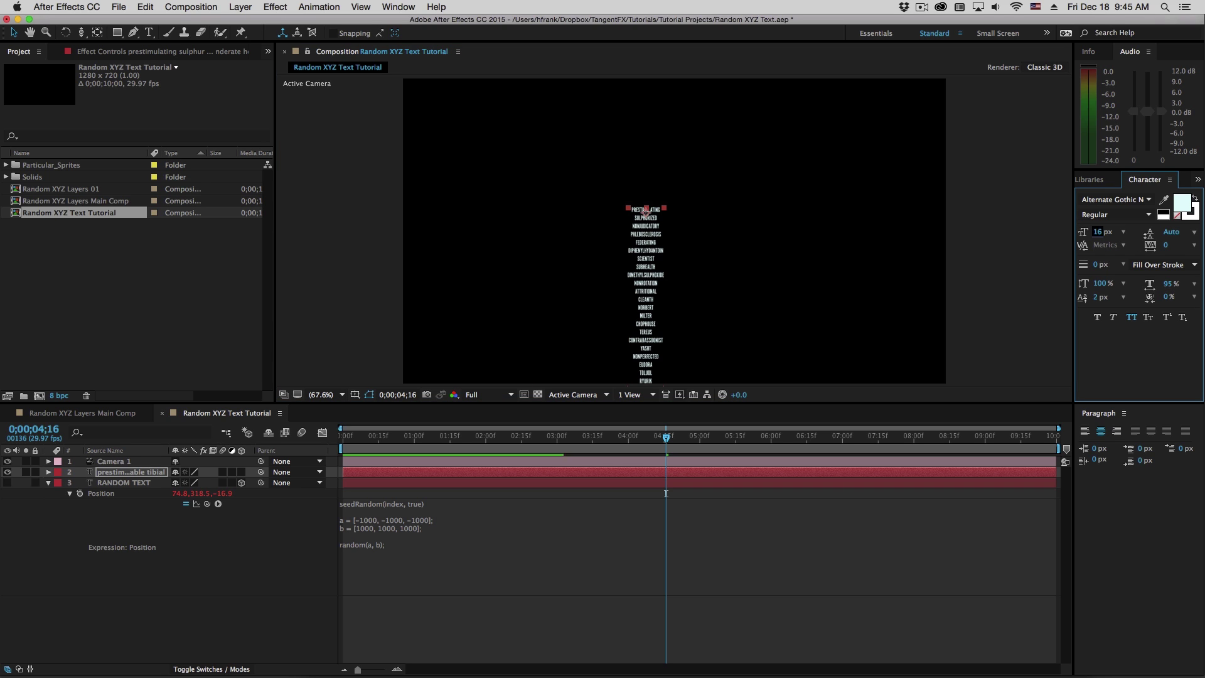
drag(653, 255, 485, 140)
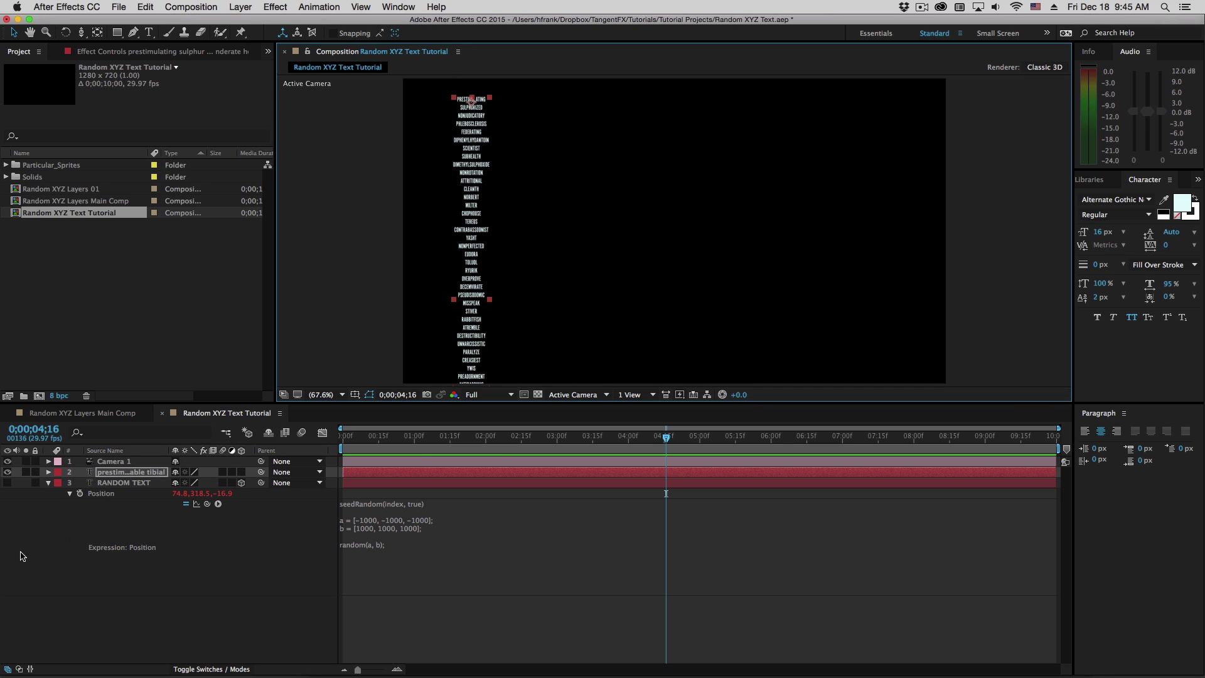
Hide the word list layer and rename it Source Text
drag(7, 482, 7, 472)
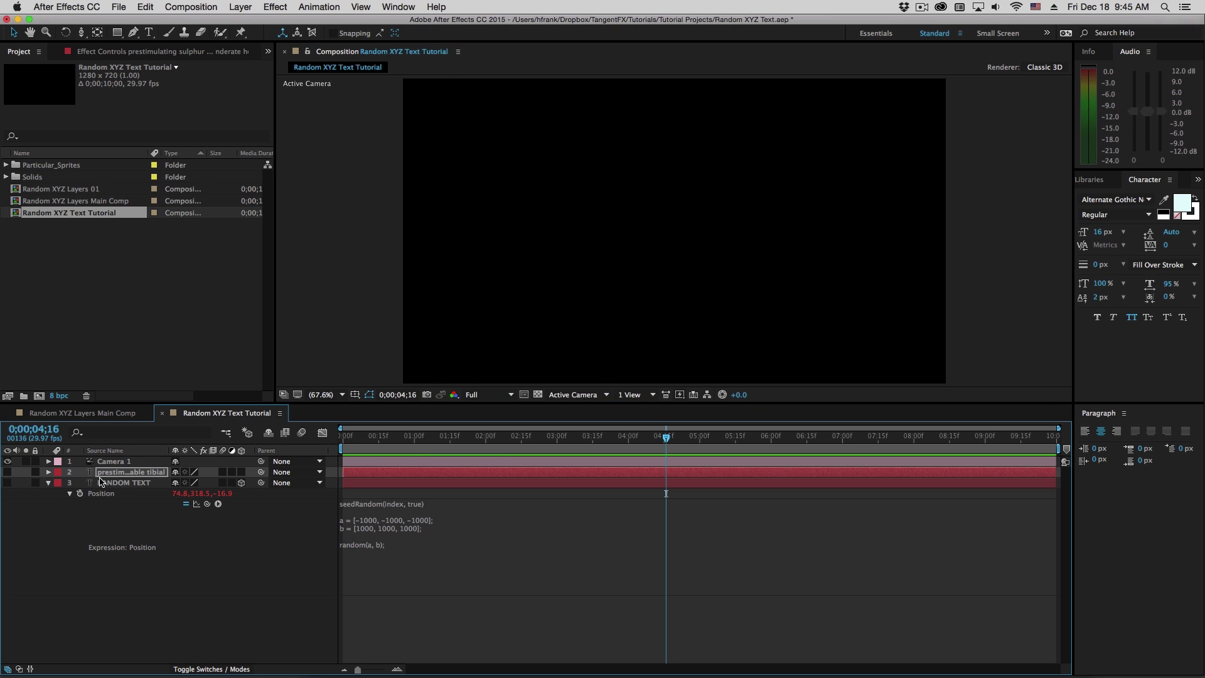
click(128, 476)
text(S)
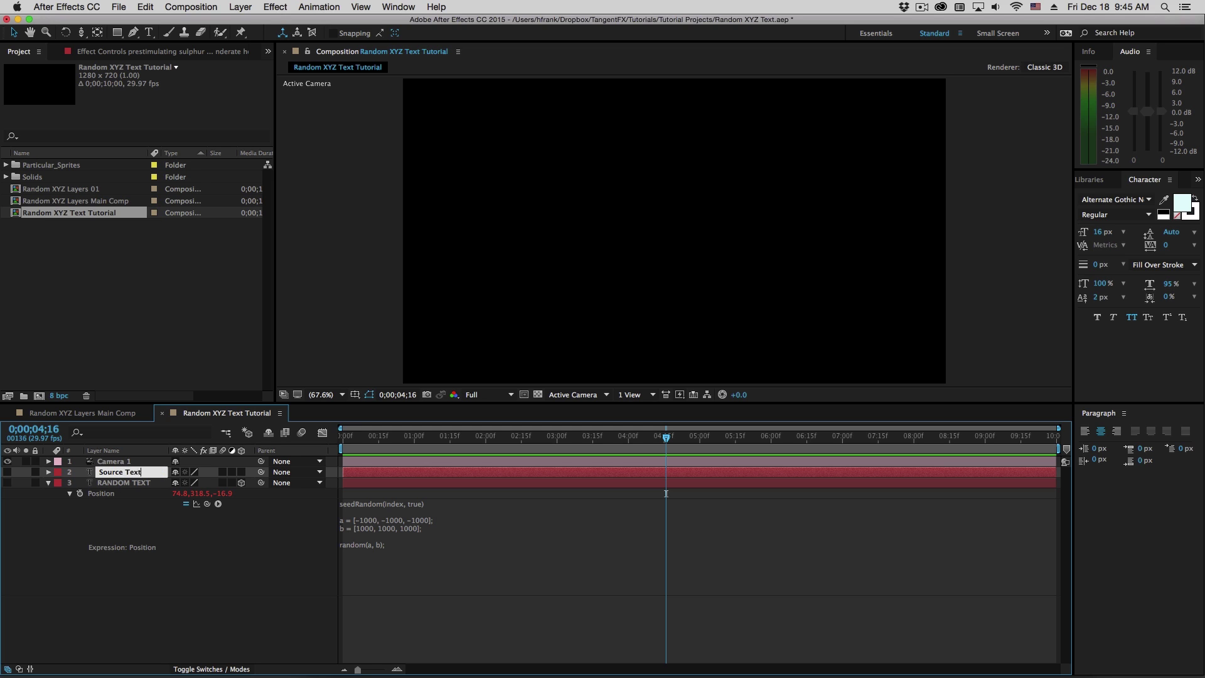
text(ource Text)
key(Return)
Apply a Slider Control effect to the Source Text layer and rename it Random Minimum
click(275, 6)
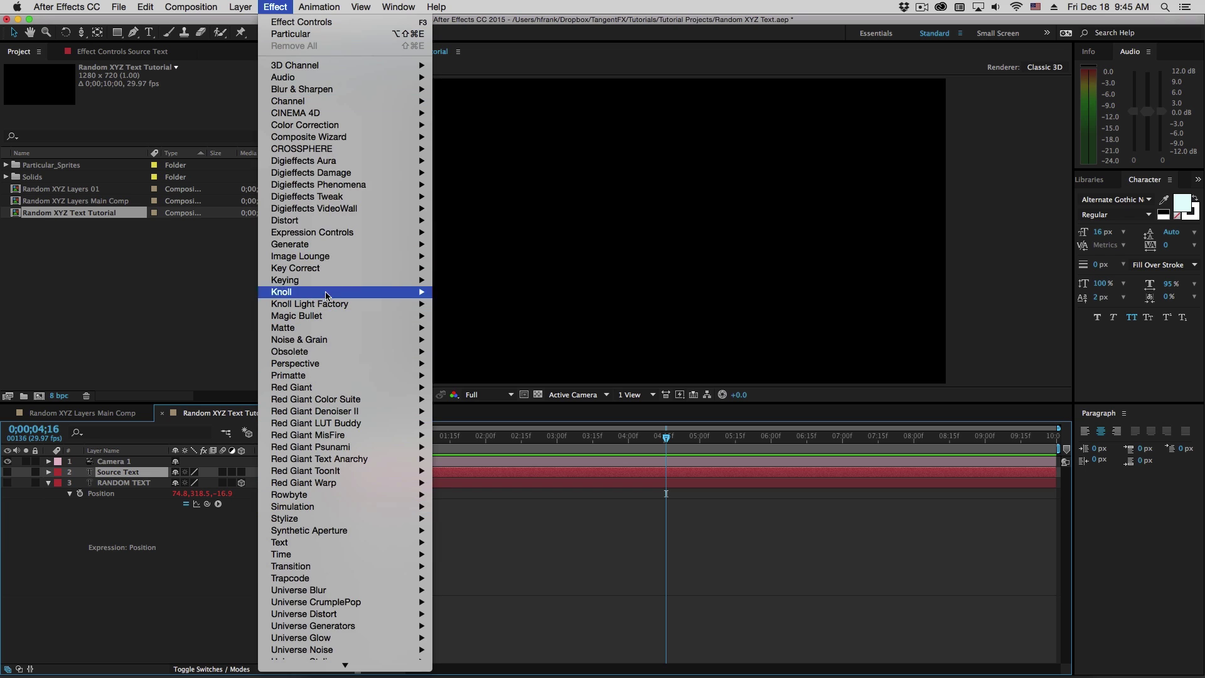
mouse_move(335, 237)
click(473, 304)
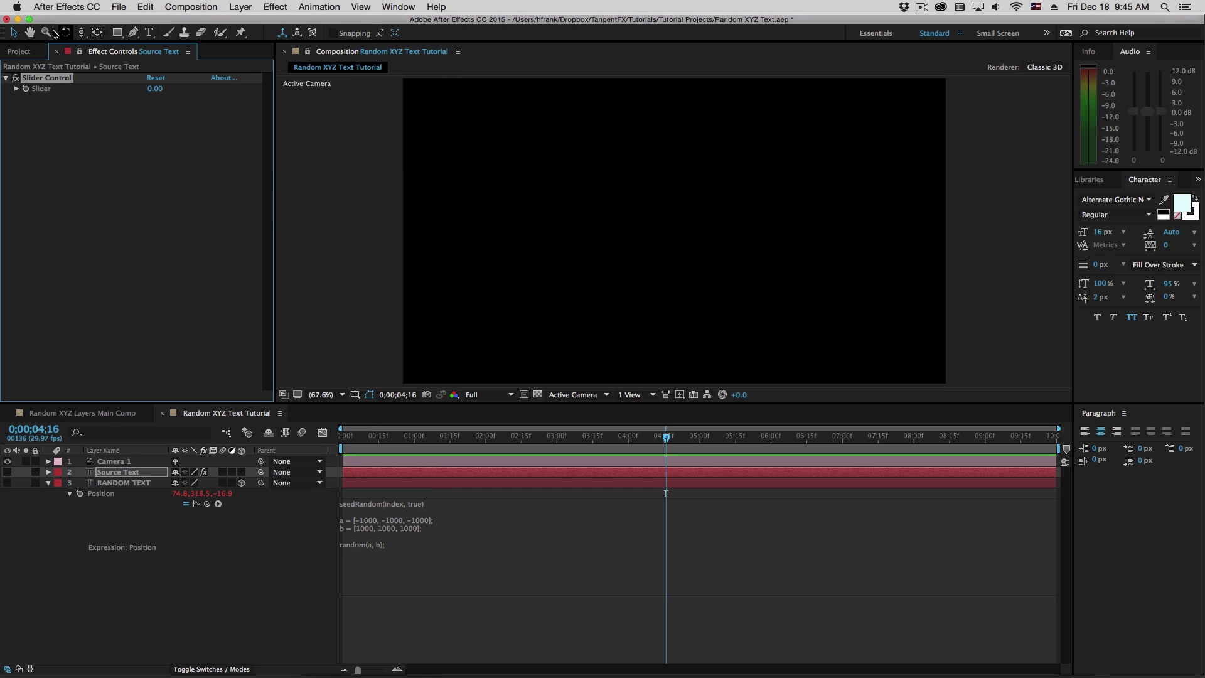
key(Return)
text(Minimum)
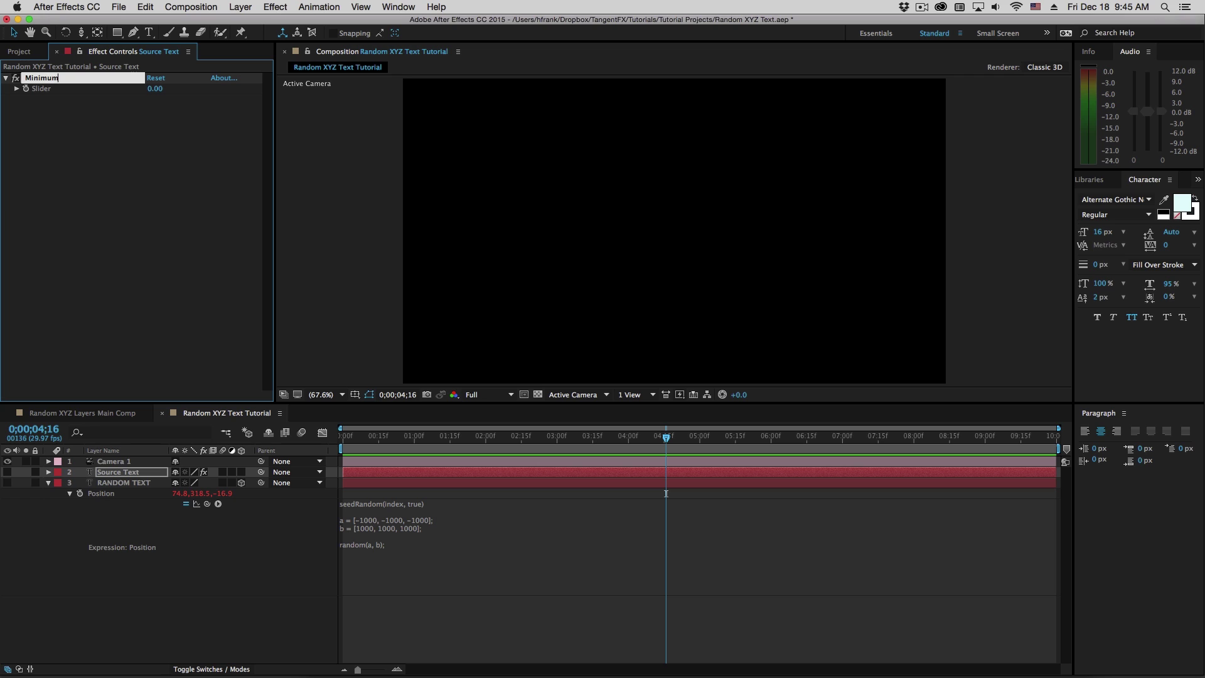
text(Random)
key(Return)
Duplicate the Random Minimum slider effect and rename the copy Random Maximum
key(super+d)
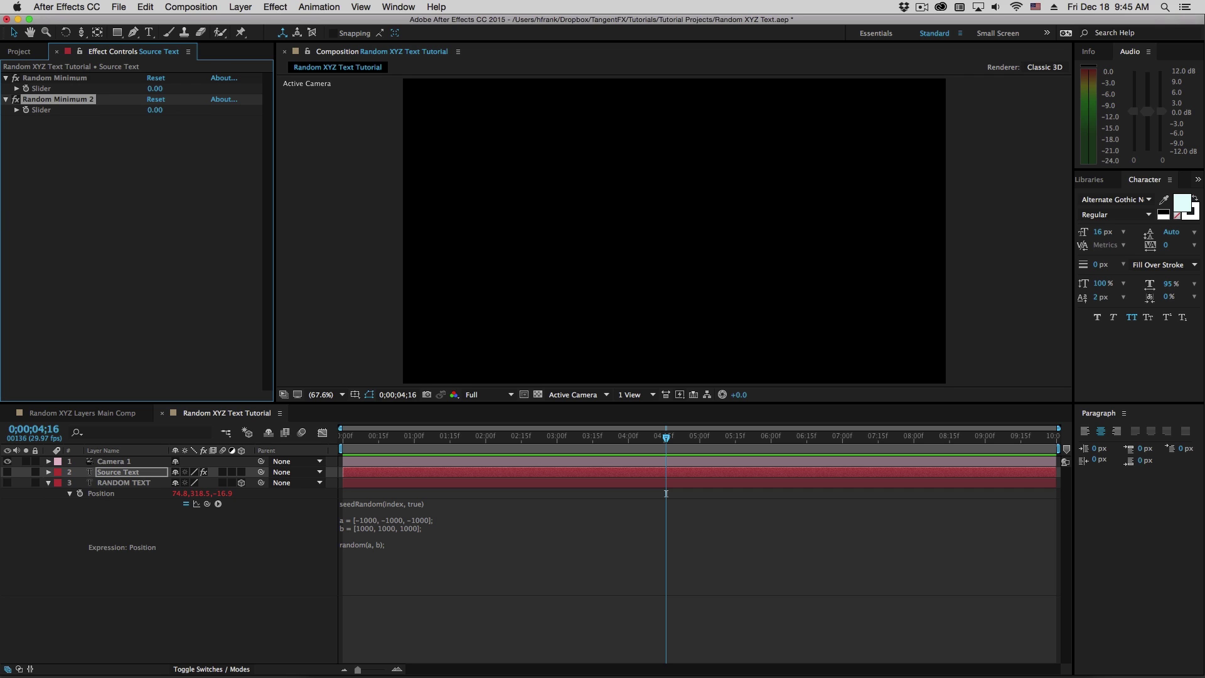
key(Return)
key(BackSpace)
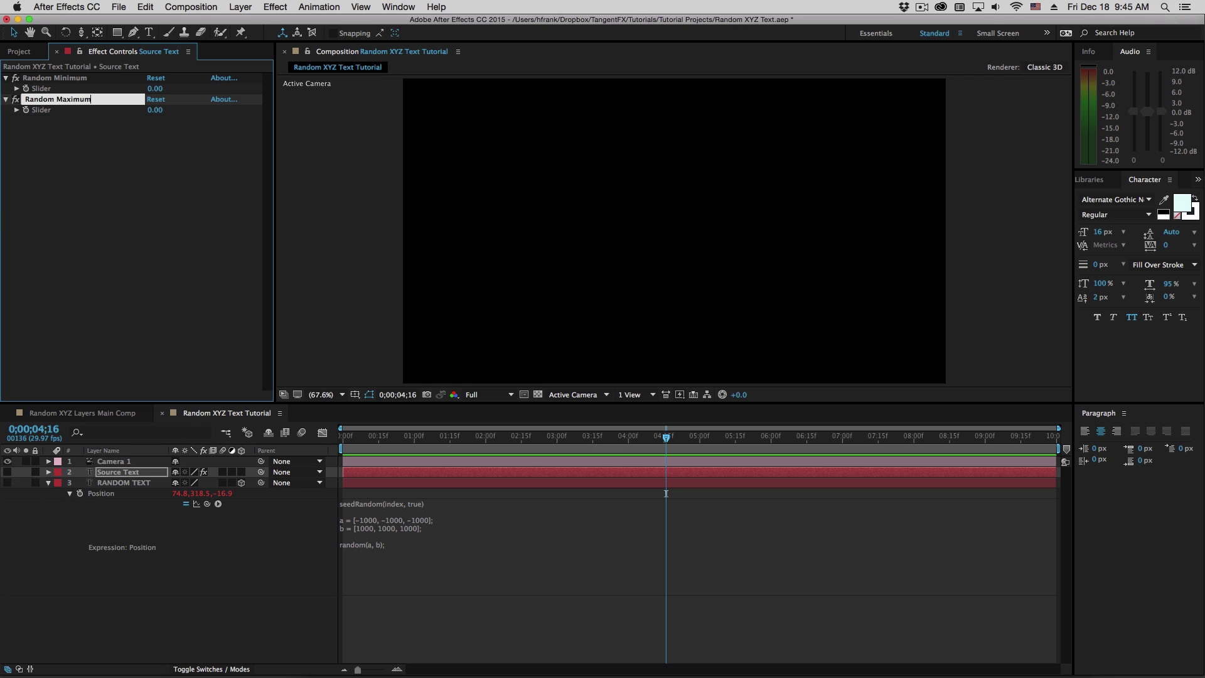
key(Return)
Set the Random Minimum slider to -1500 and the Random Maximum slider to 1500
click(155, 89)
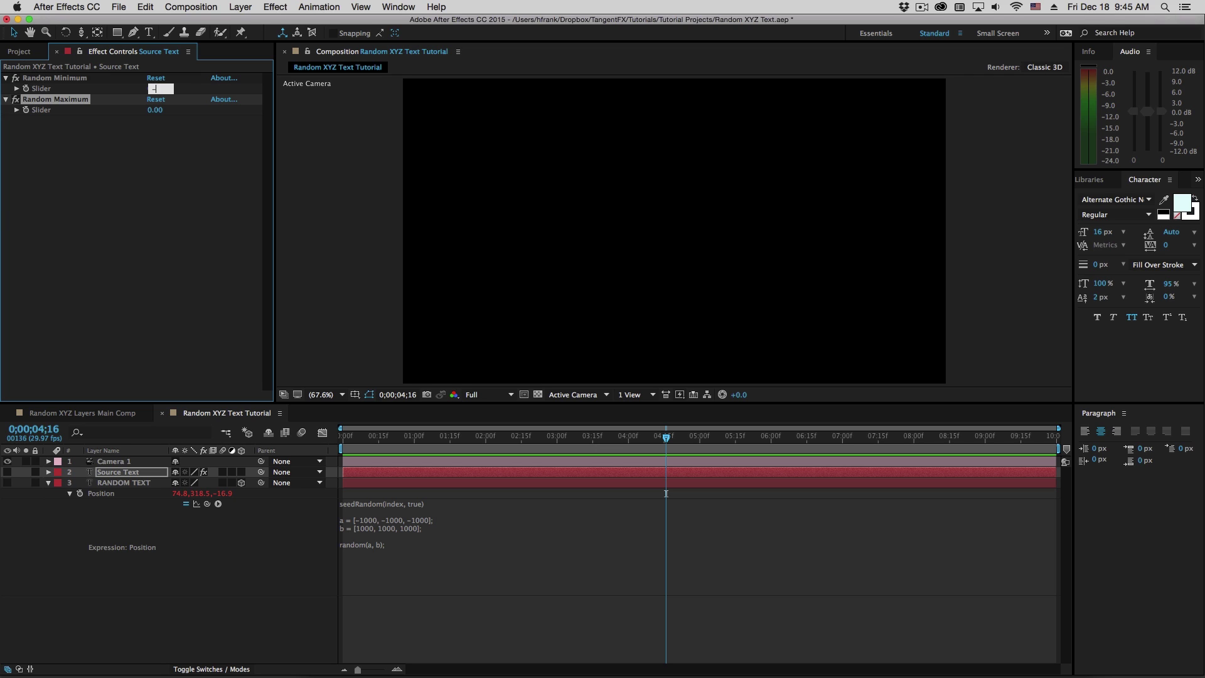
key(Tab)
text(1500)
key(Return)
Add min and max variables above the arrays in the Position expression, linked to the Source Text layer's Random Minimum and Random Maximum sliders
click(374, 542)
click(508, 512)
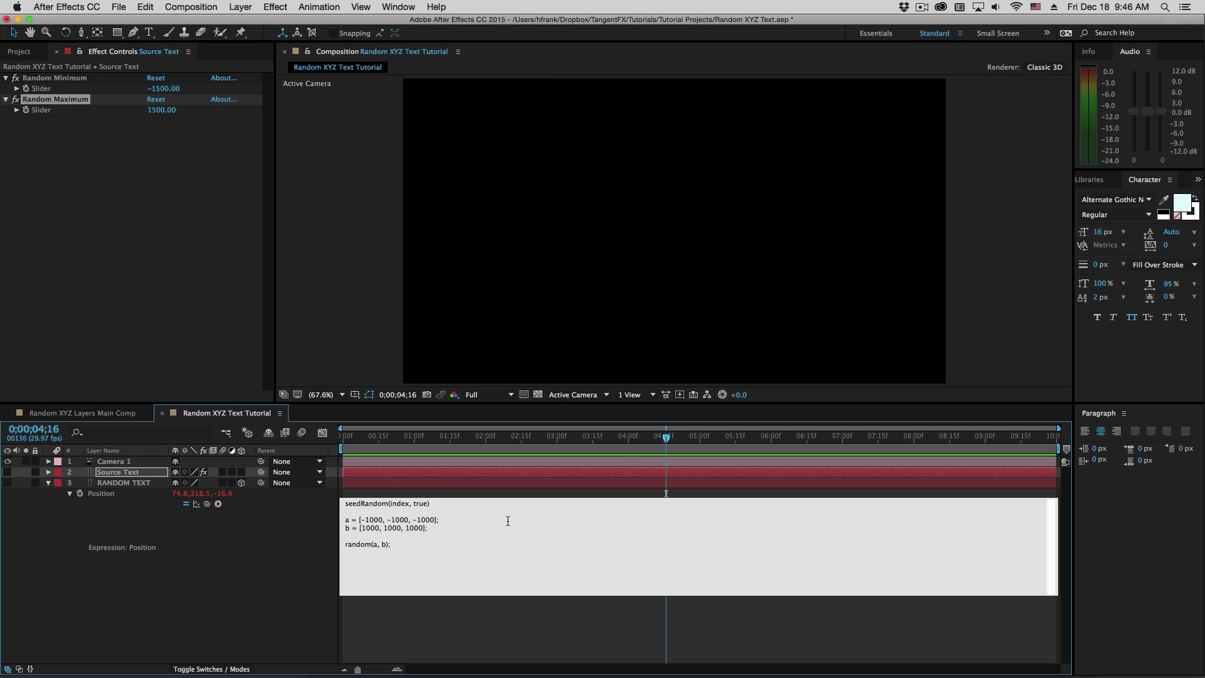
key(Return)
key(Return)
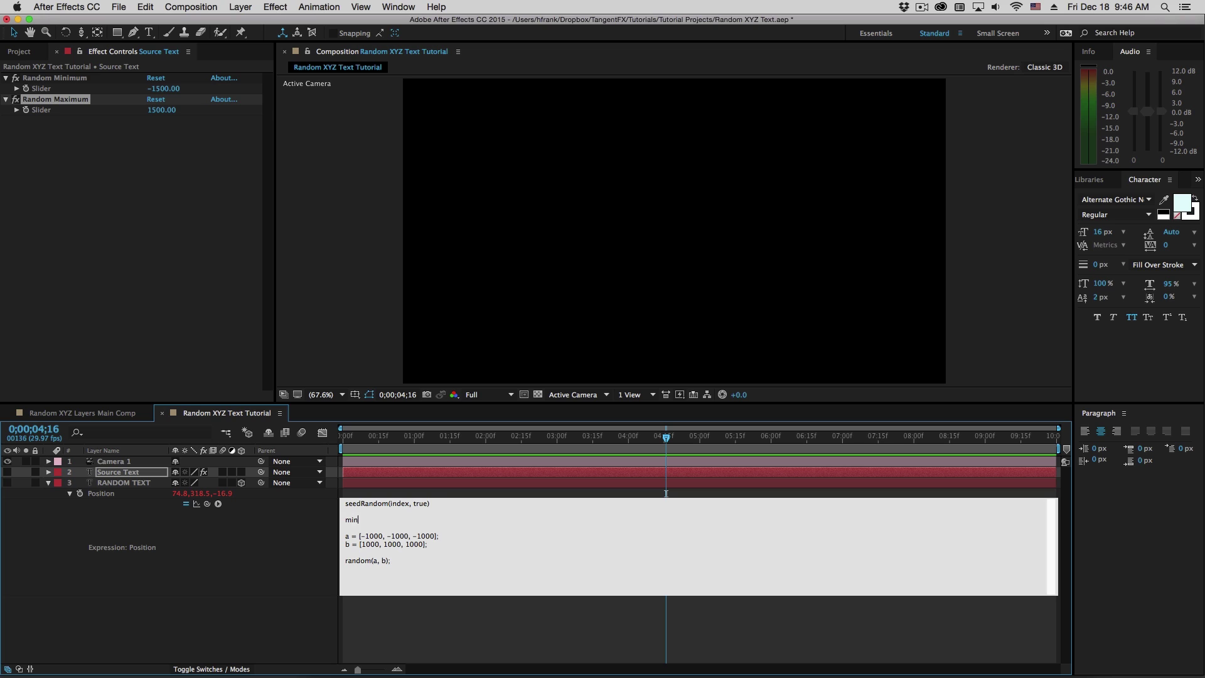
text(min =)
key(Return)
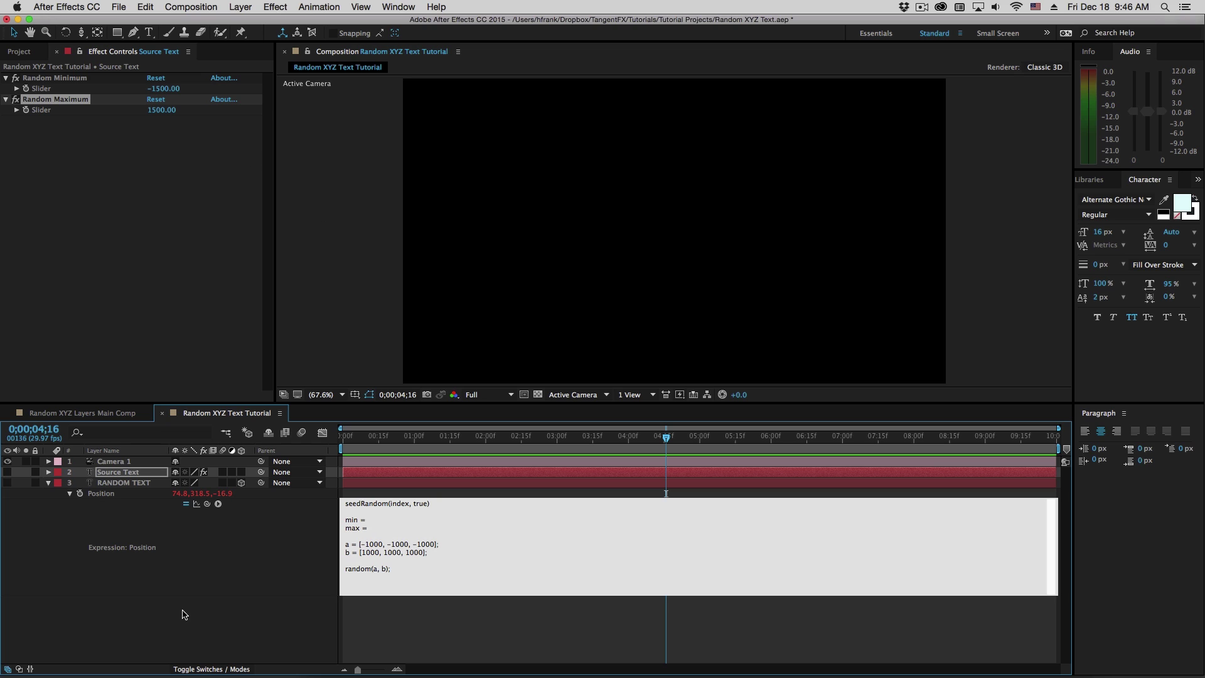
drag(207, 503, 41, 88)
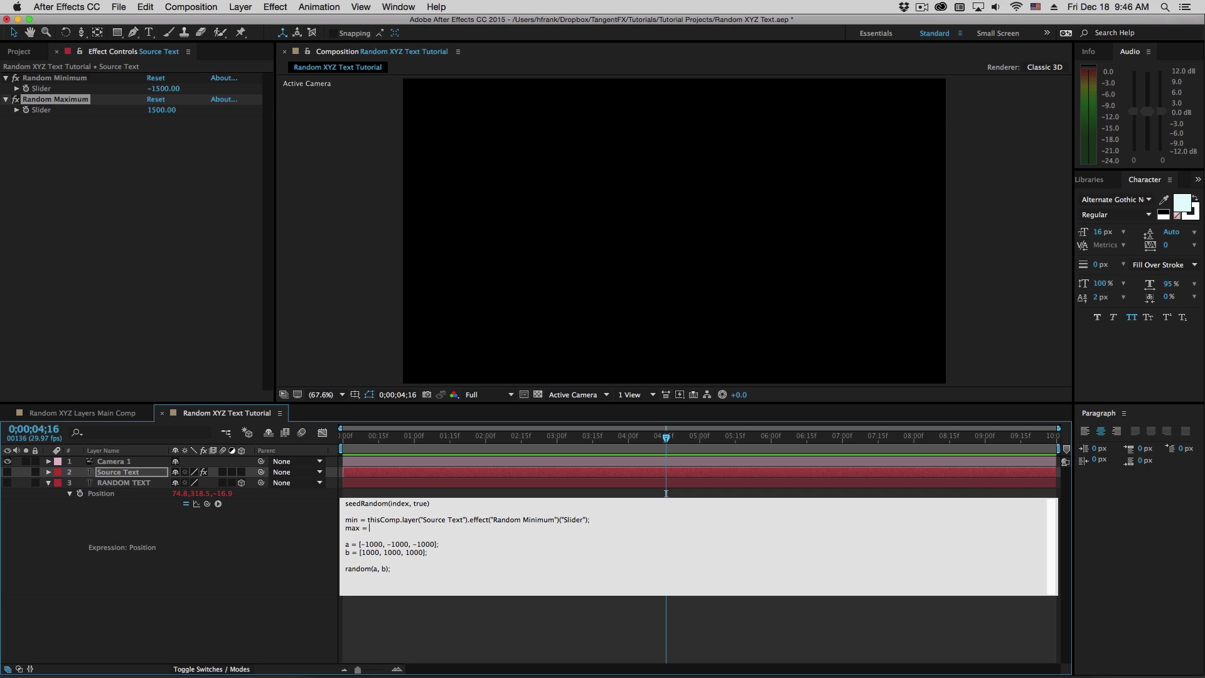
drag(207, 503, 88, 111)
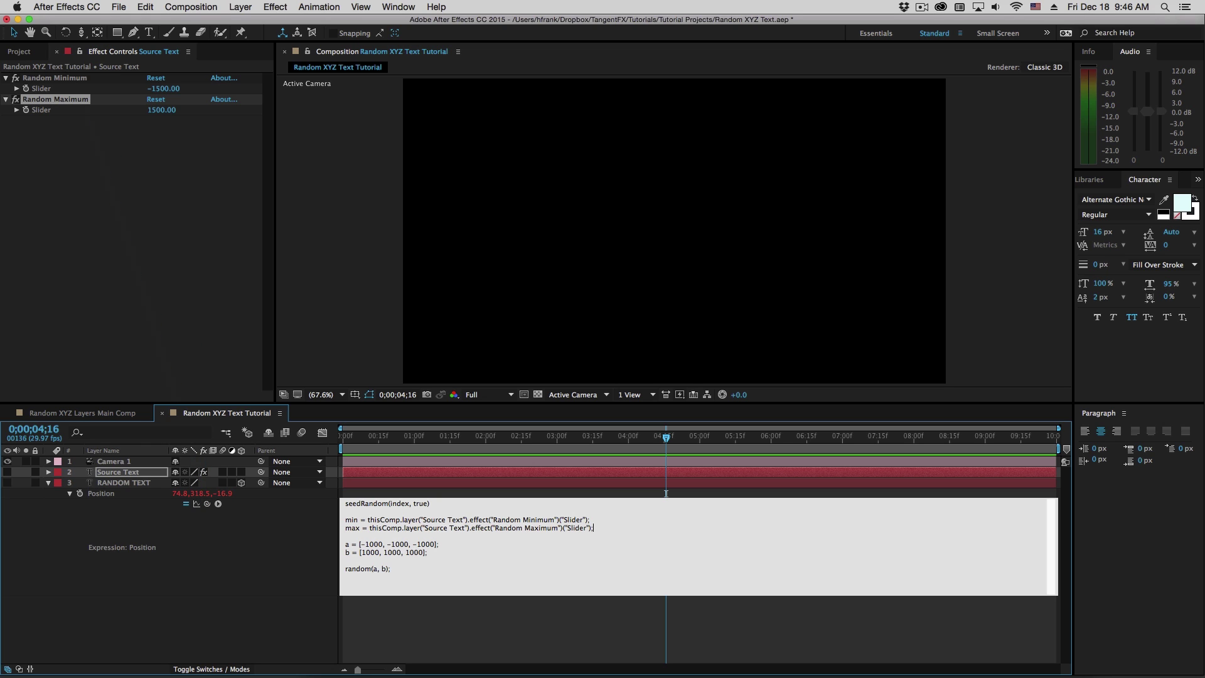
Apply the Position expression, move the current time to 0;00;03;12 and make the RANDOM TEXT layer visible
click(231, 670)
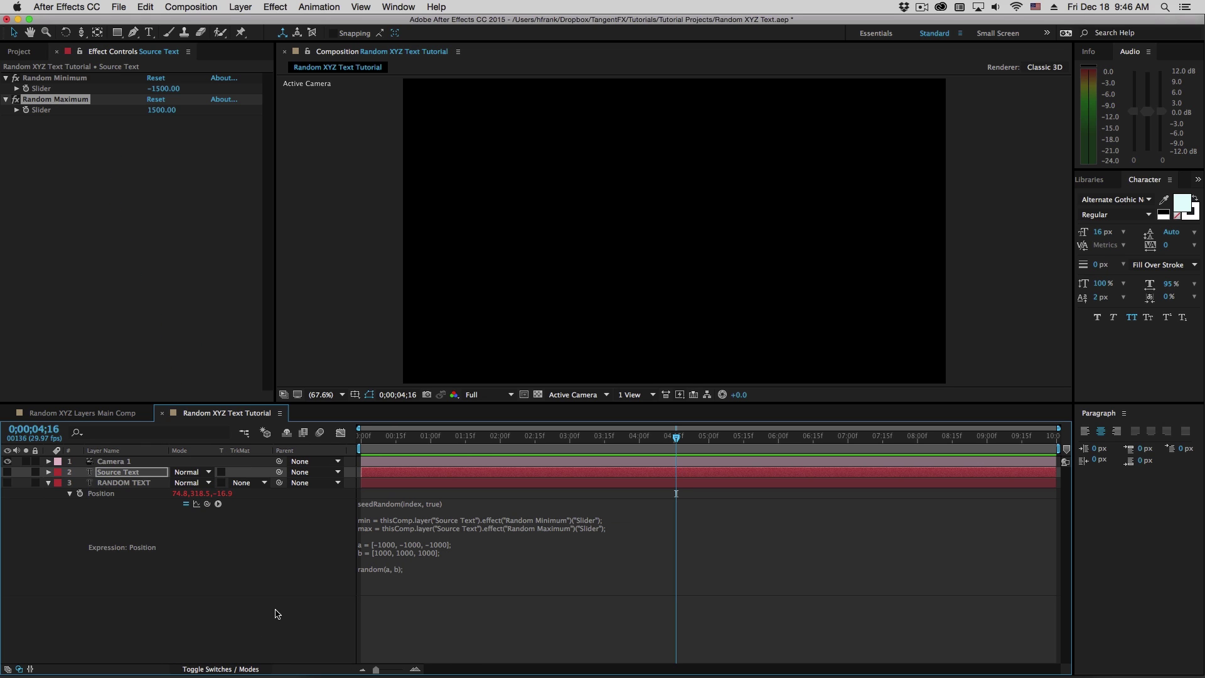
drag(489, 438, 597, 438)
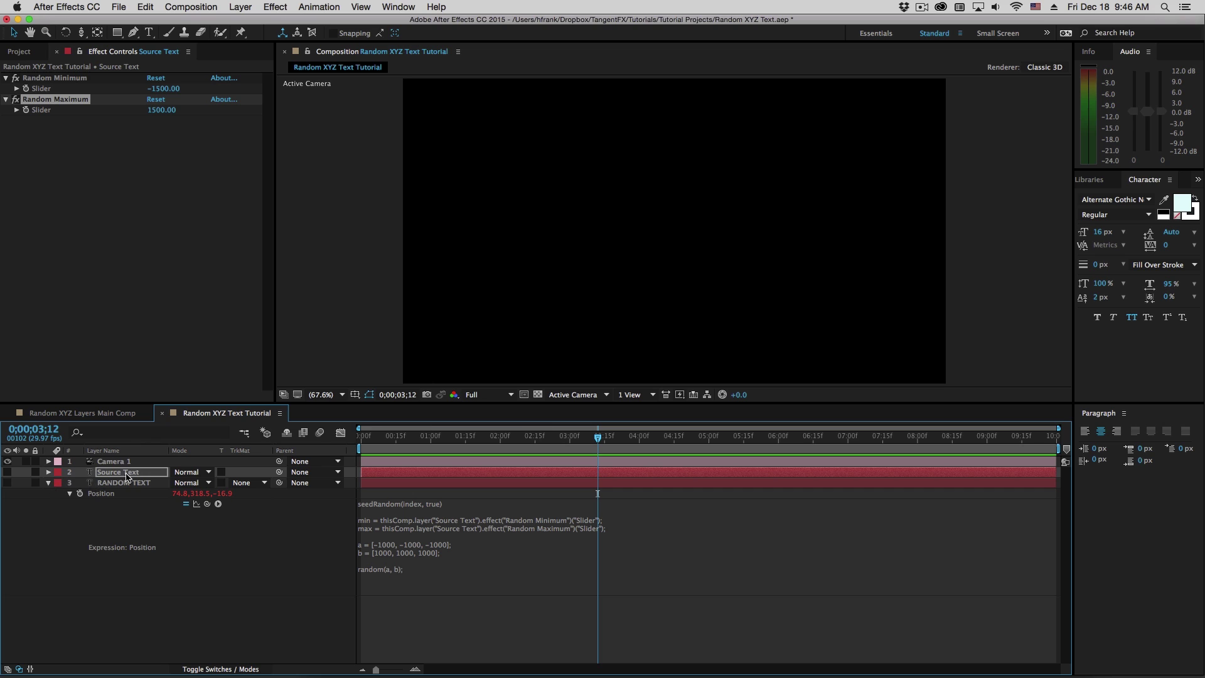
click(7, 482)
Duplicate the RANDOM TEXT layer to test its random position, and undo the duplication
click(129, 482)
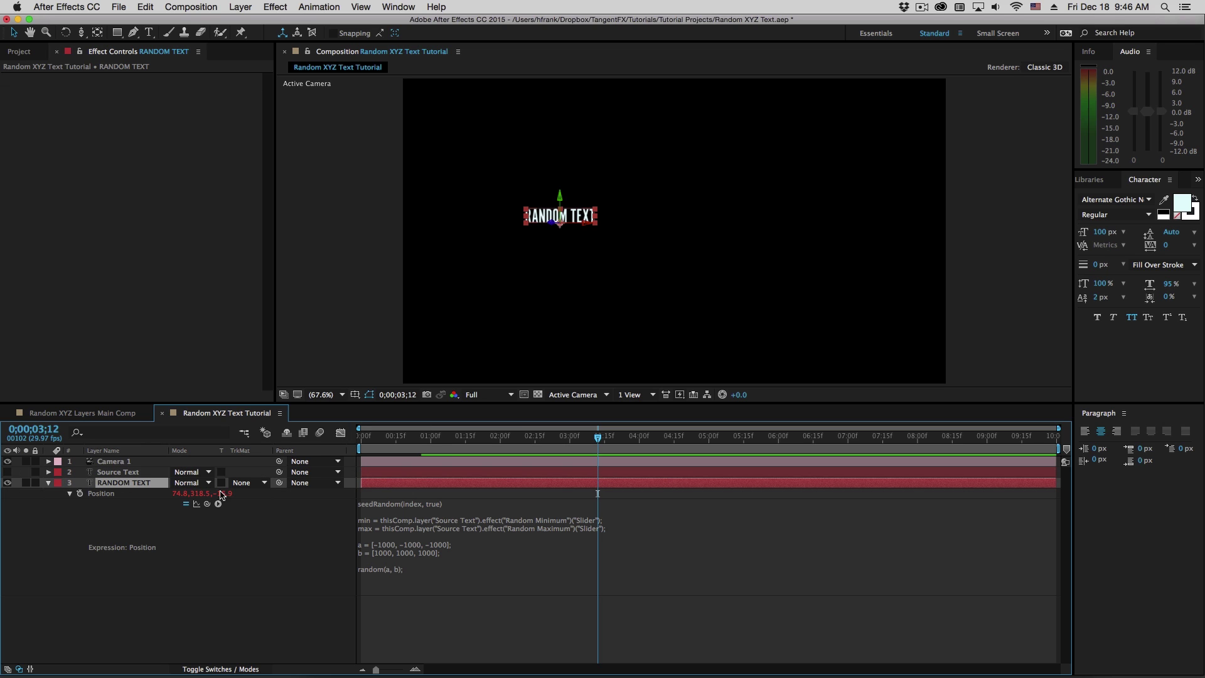
key(super+d)
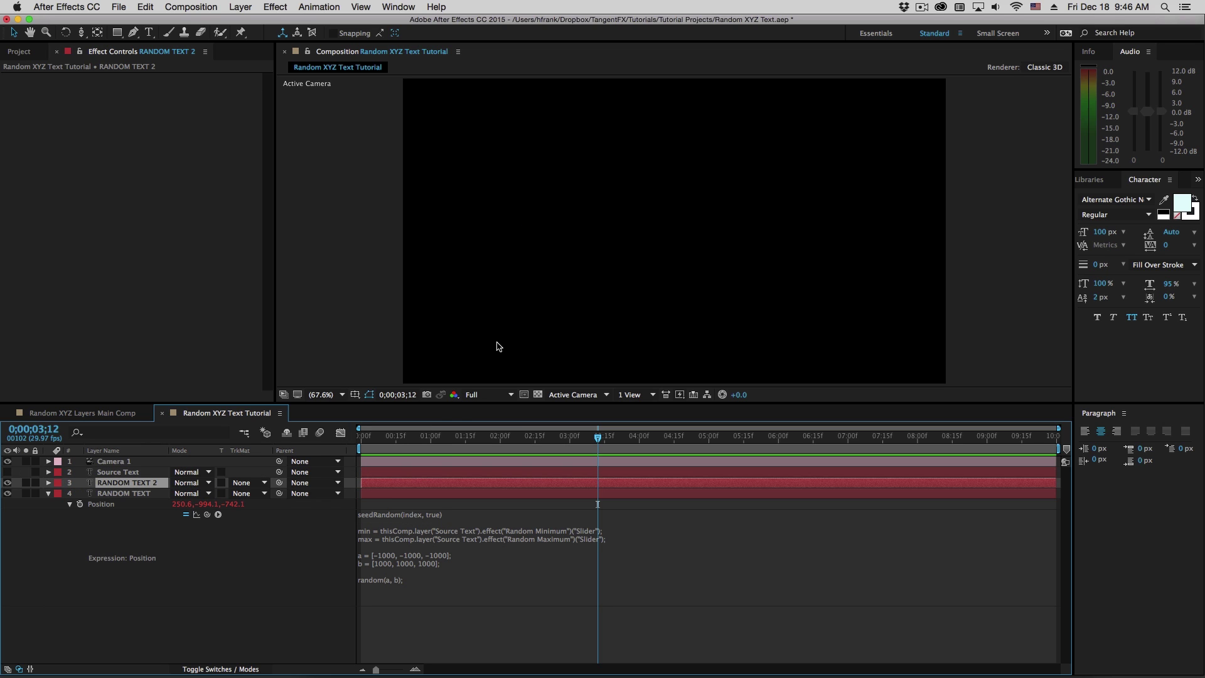
key(super+z)
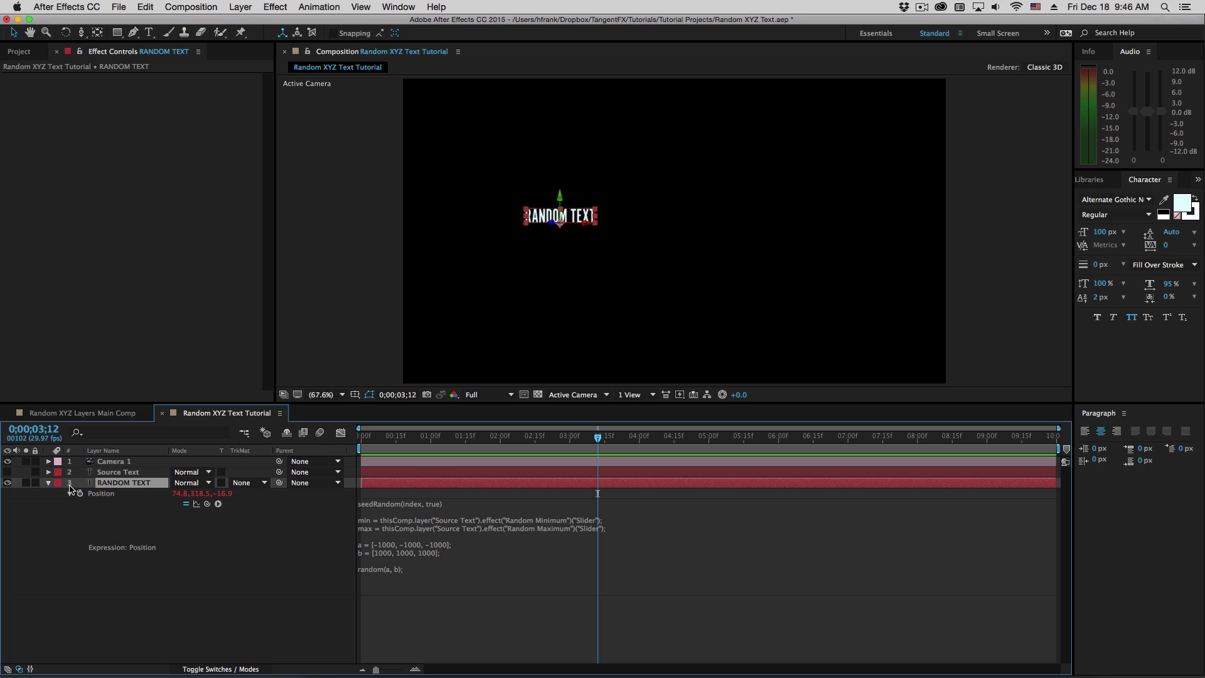
Add an expression to the RANDOM TEXT layer's Source Text property and start it with "t ="
click(48, 483)
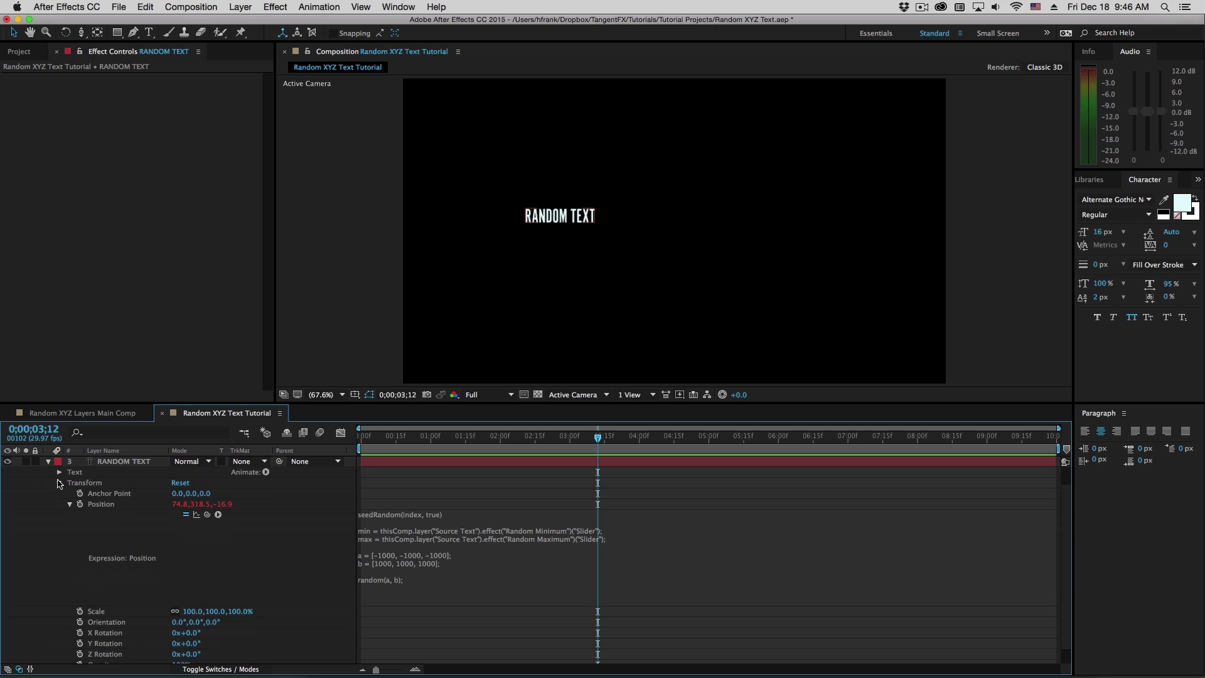
click(59, 494)
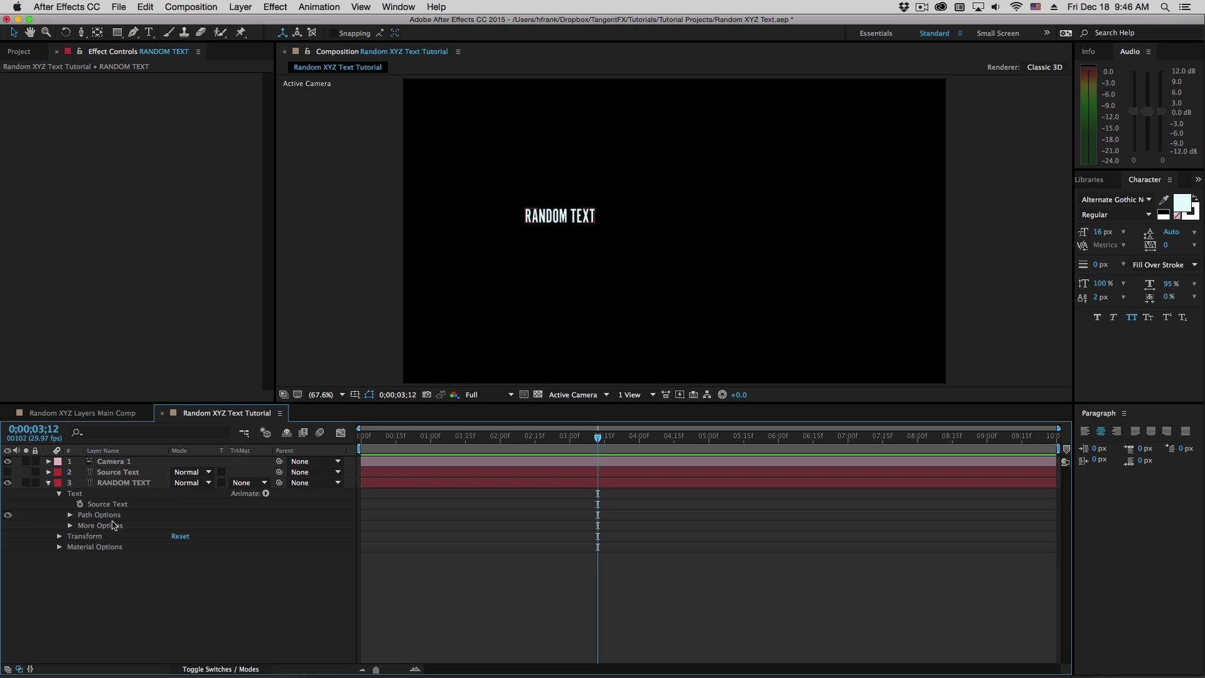
alt+click(80, 504)
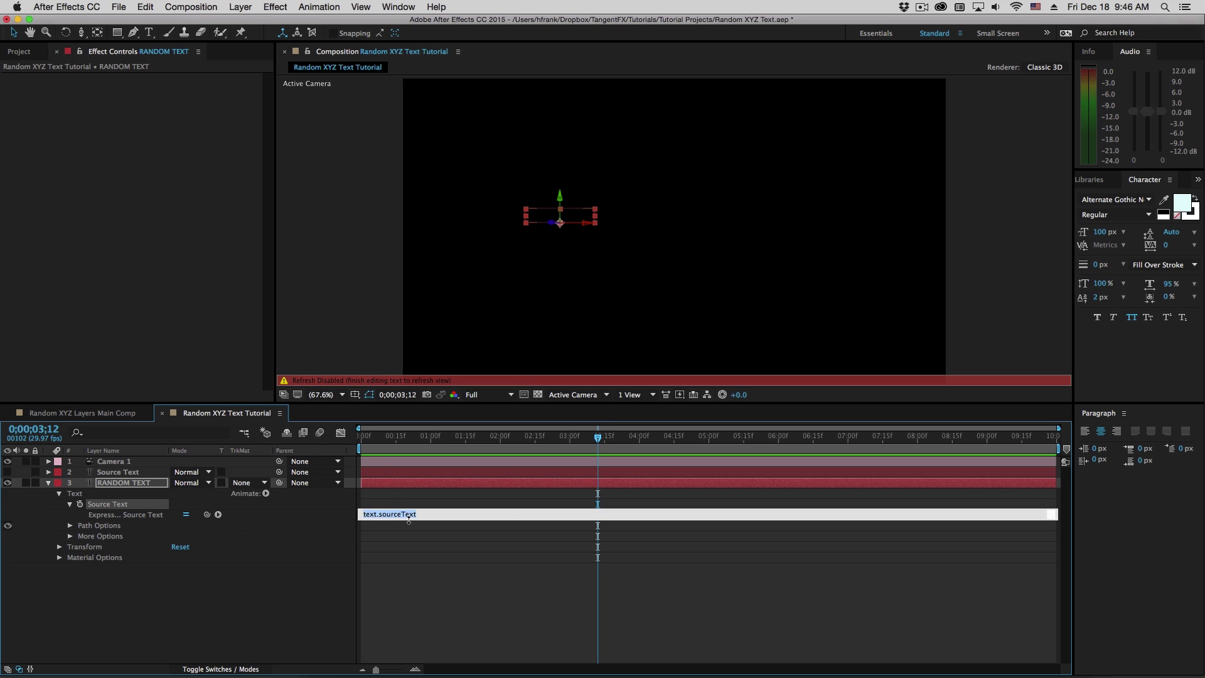
drag(409, 519, 420, 567)
text(t =)
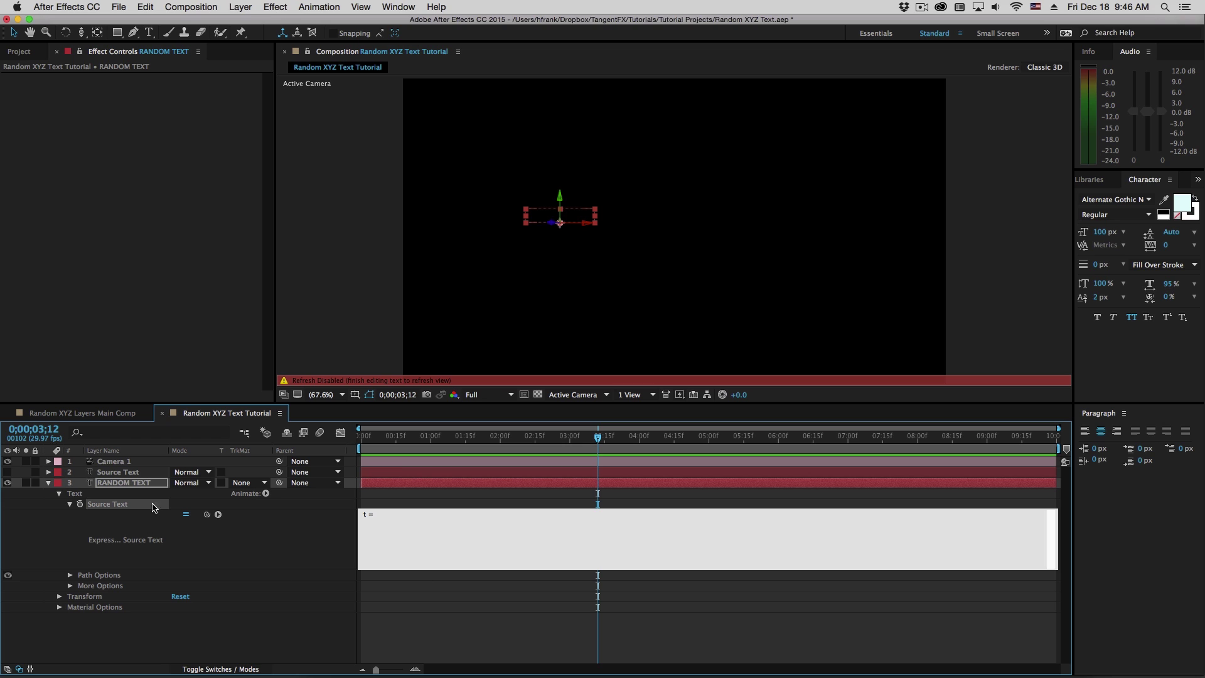
Link the t variable in RANDOM TEXT's expression to the Source Text property of the Source Text layer
click(106, 475)
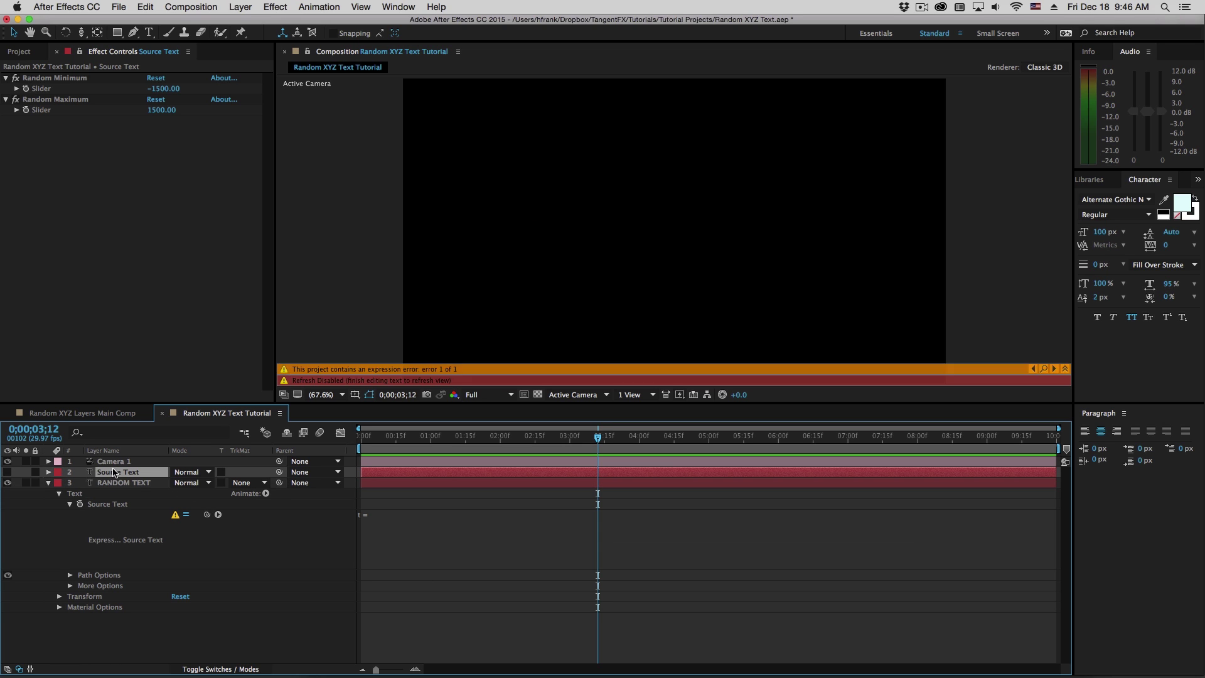
click(50, 473)
click(59, 483)
click(106, 493)
click(402, 585)
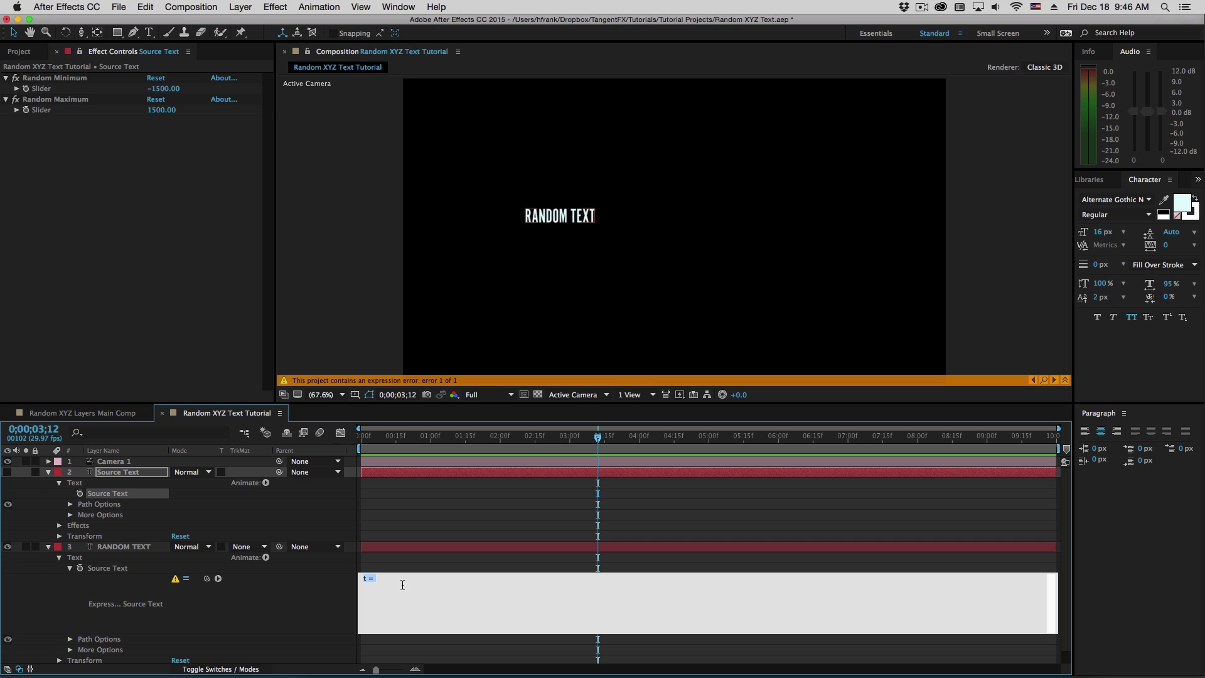
drag(207, 578, 118, 495)
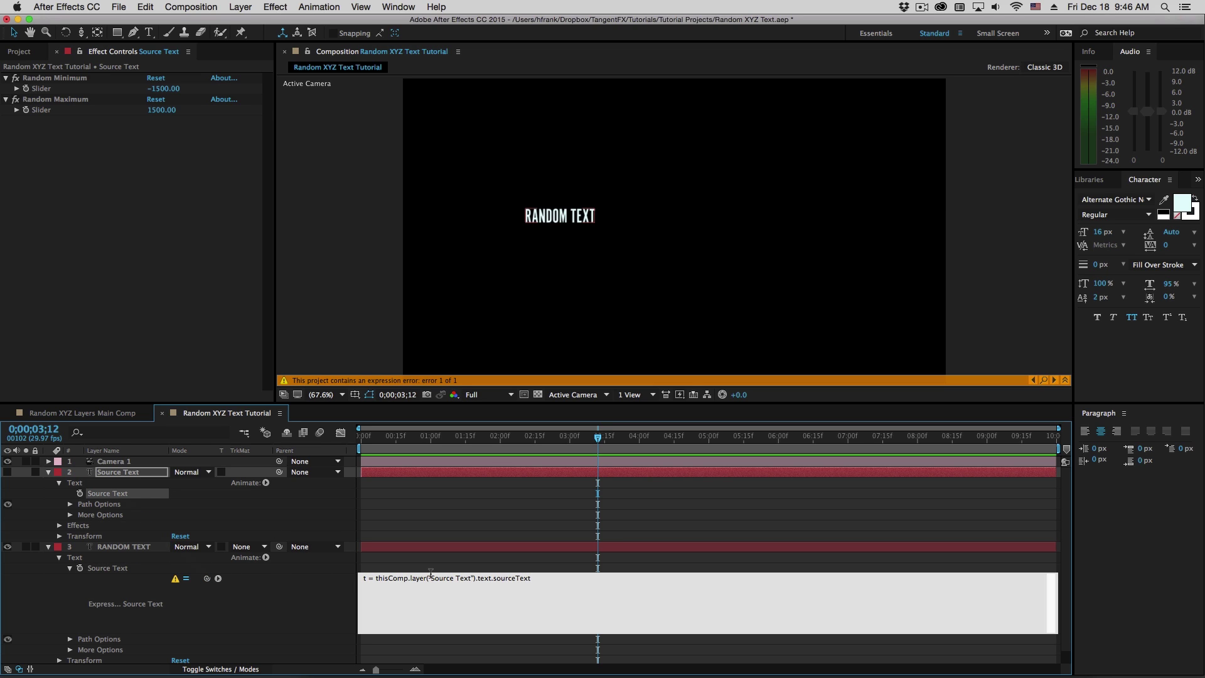
End the t variable line with a semicolon and apply the RANDOM TEXT layer's Source Text expression
key(super+Right)
key(alt+shift+Left)
drag(407, 580, 567, 596)
click(500, 591)
text(;)
double_click(484, 576)
click(138, 503)
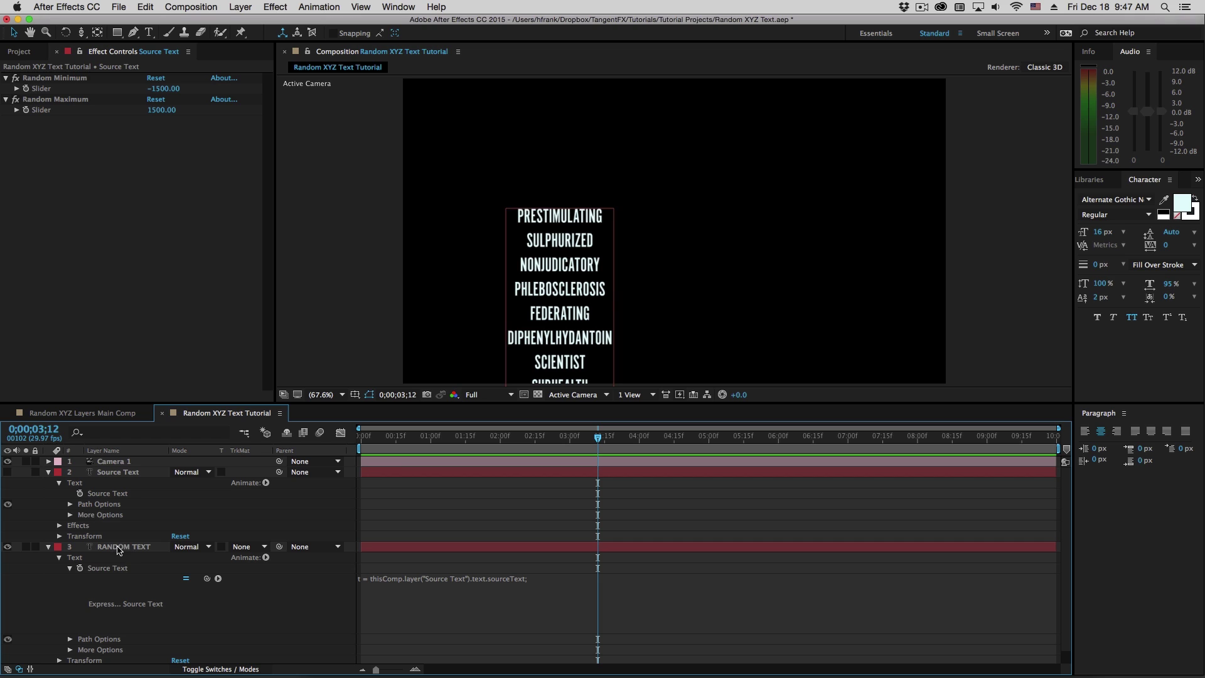
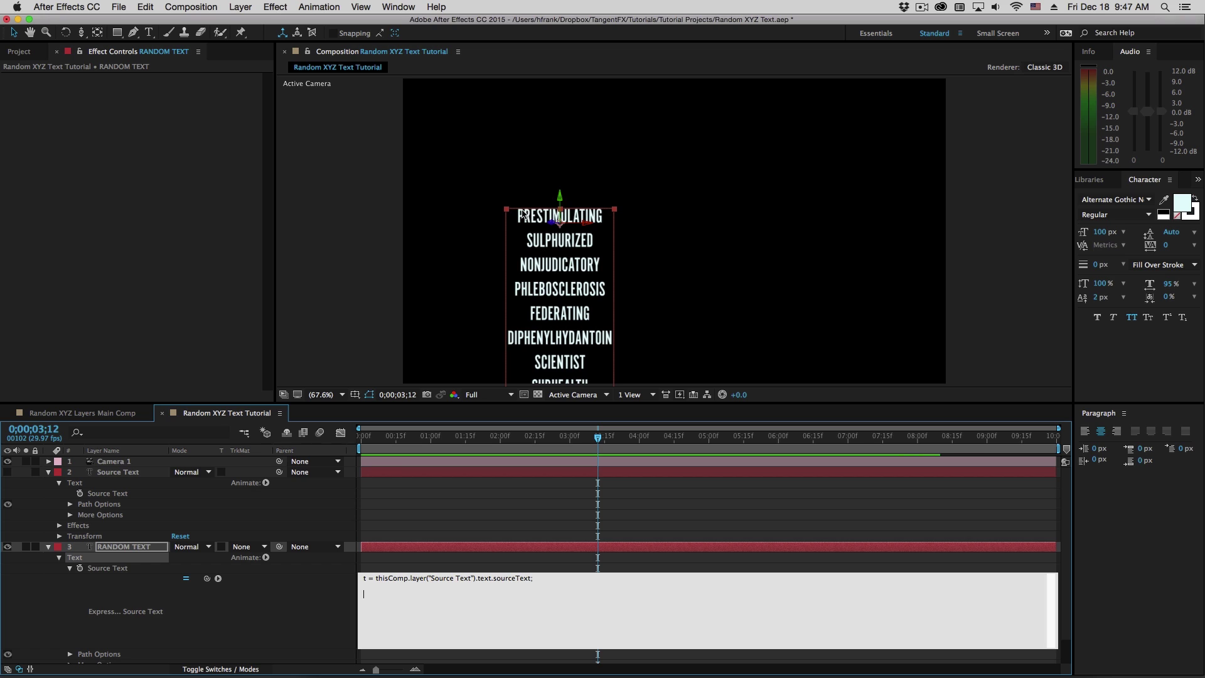
Add the line t[0] below the t variable in the RANDOM TEXT layer's Source Text expression and apply it
key(Return)
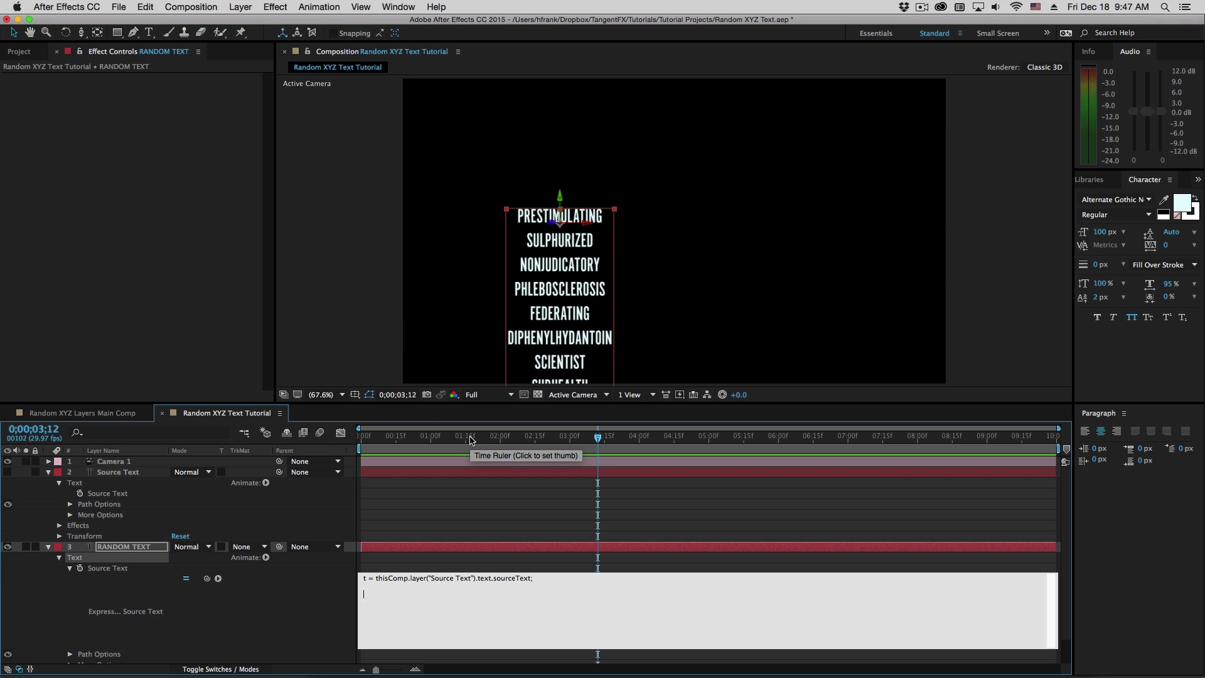
text(t[0)
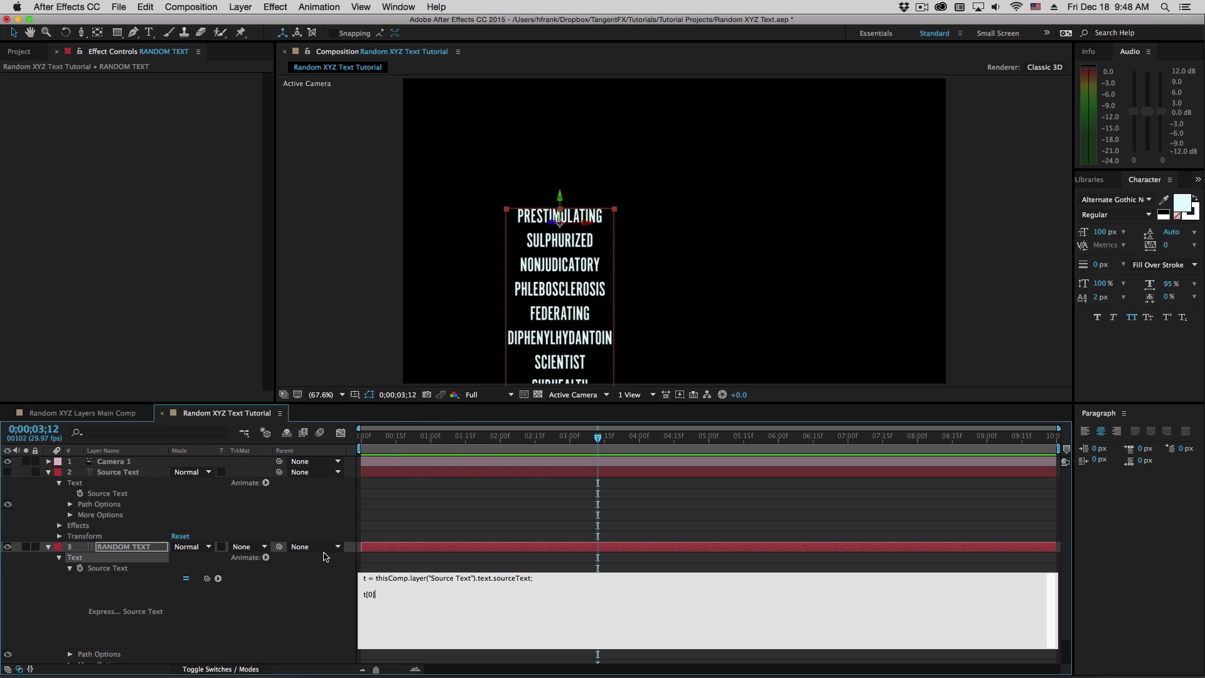
click(320, 593)
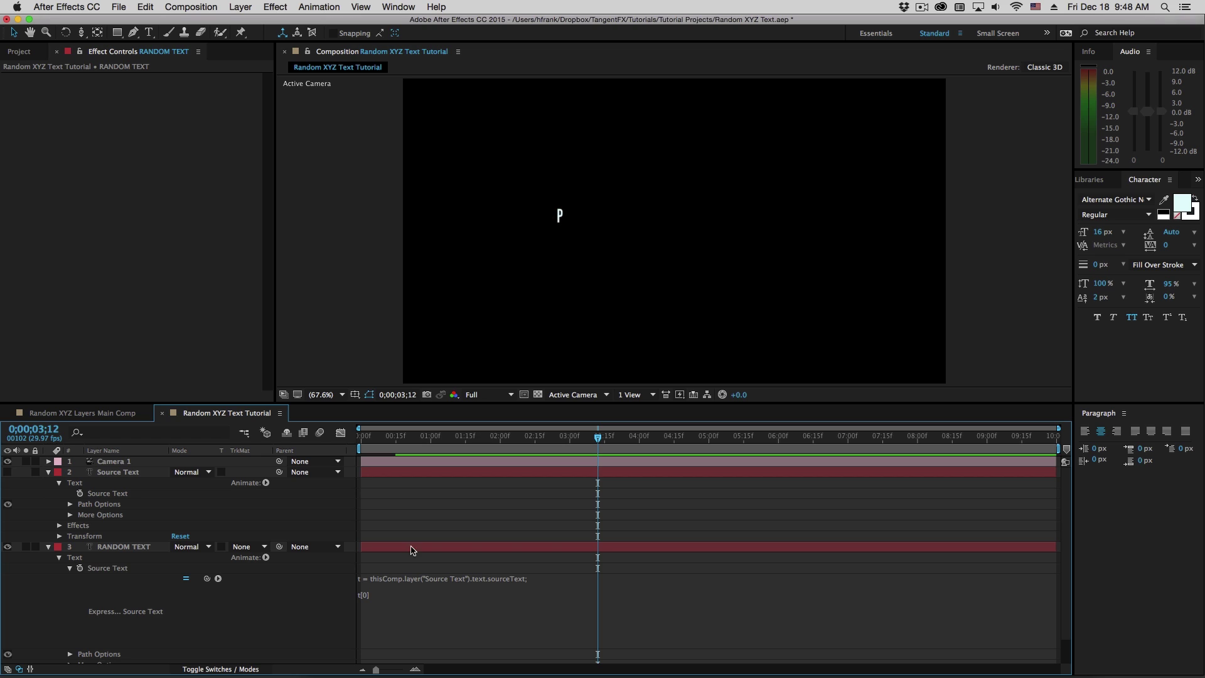
Change the last line of the RANDOM TEXT expression to t[2] and apply it
click(372, 596)
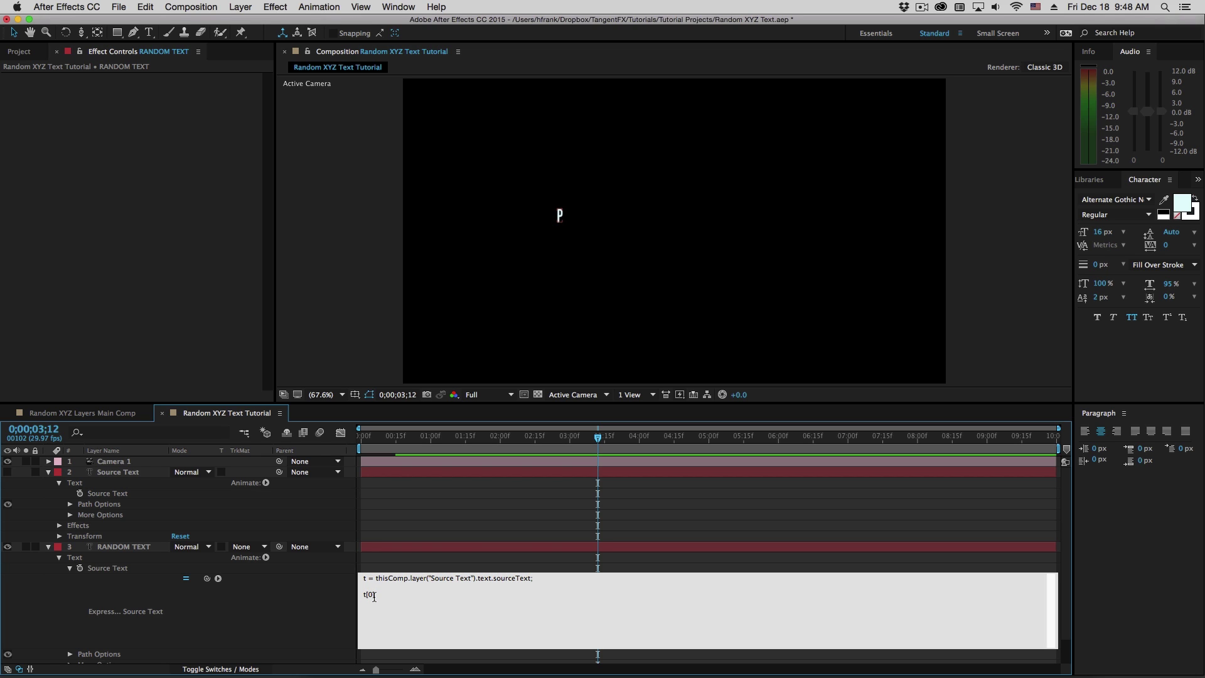
key(shift+Left)
key(KP_Enter)
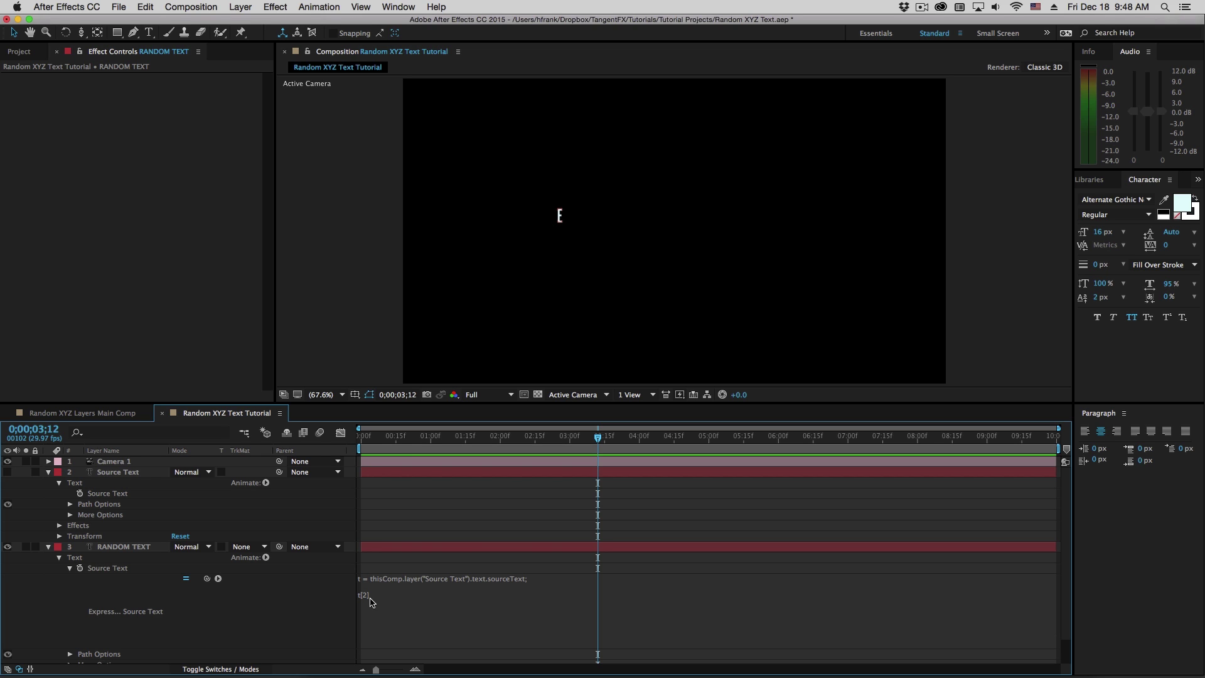
Replace the [2] index with a split at line returns, making the line t.split("\r")
click(433, 577)
click(378, 619)
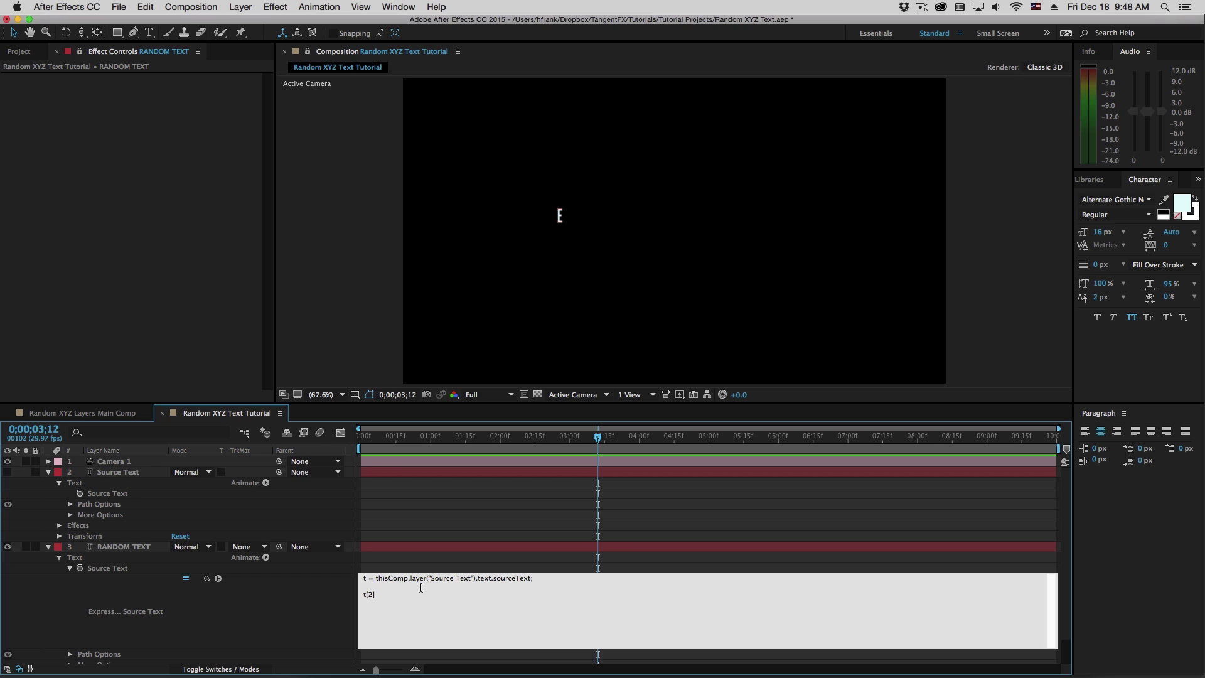
key(BackSpace)
key(BackSpace)
key(BackSpace)
click(417, 619)
key(BackSpace)
text(it)
text(\)
text(\)
drag(385, 594, 391, 595)
click(396, 594)
drag(387, 594, 391, 594)
click(393, 593)
Add a t[0] line below the split line and apply the expression
key(Return)
key(Return)
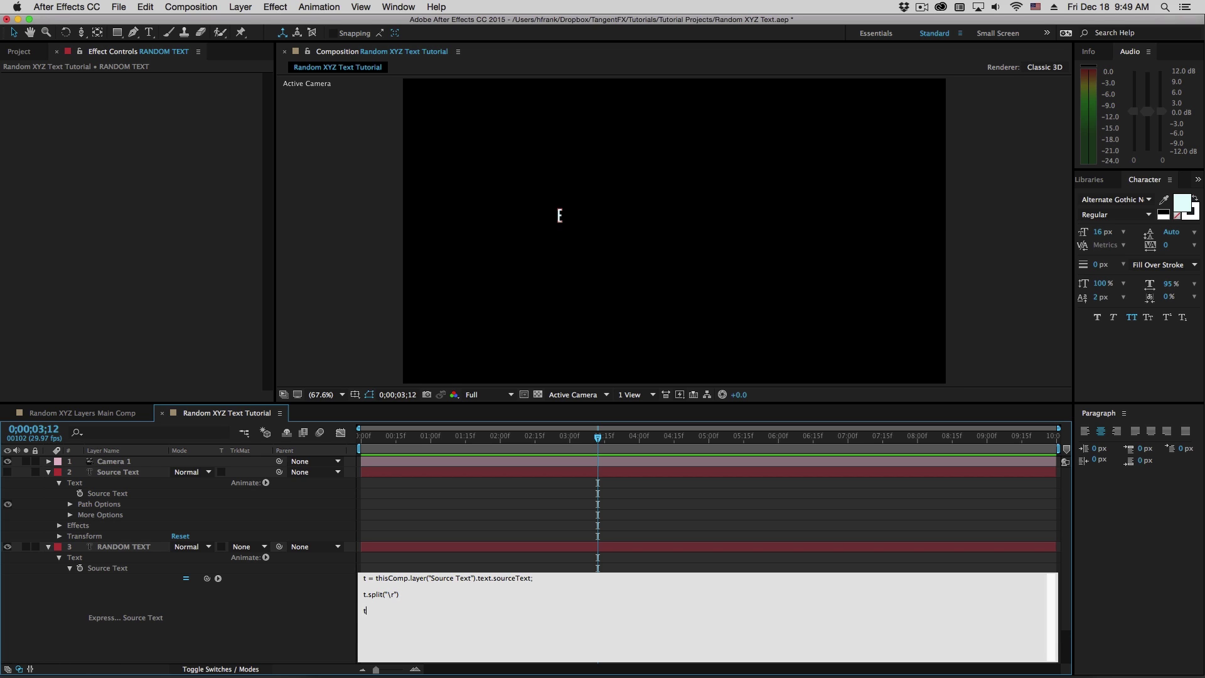
text(t[00])
key(BackSpace)
key(BackSpace)
text(])
drag(377, 610, 333, 604)
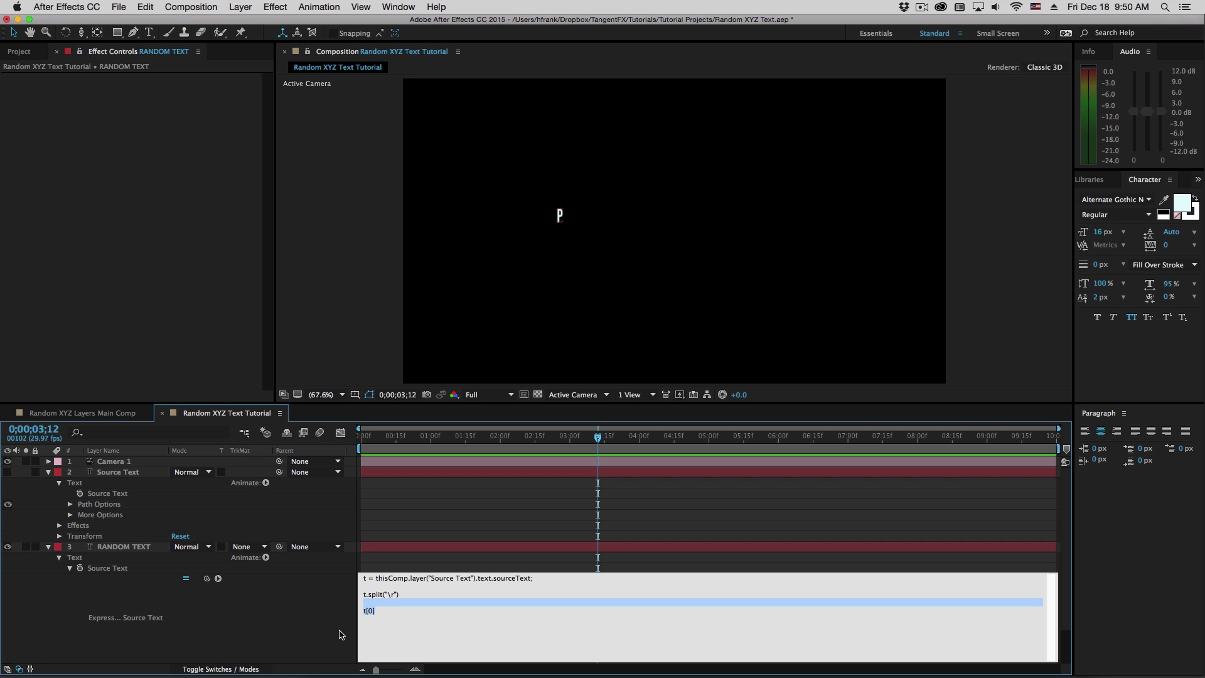
click(344, 624)
Delete the t[0] line so the expression ends with t.split("\r"), and apply it
click(384, 610)
click(367, 578)
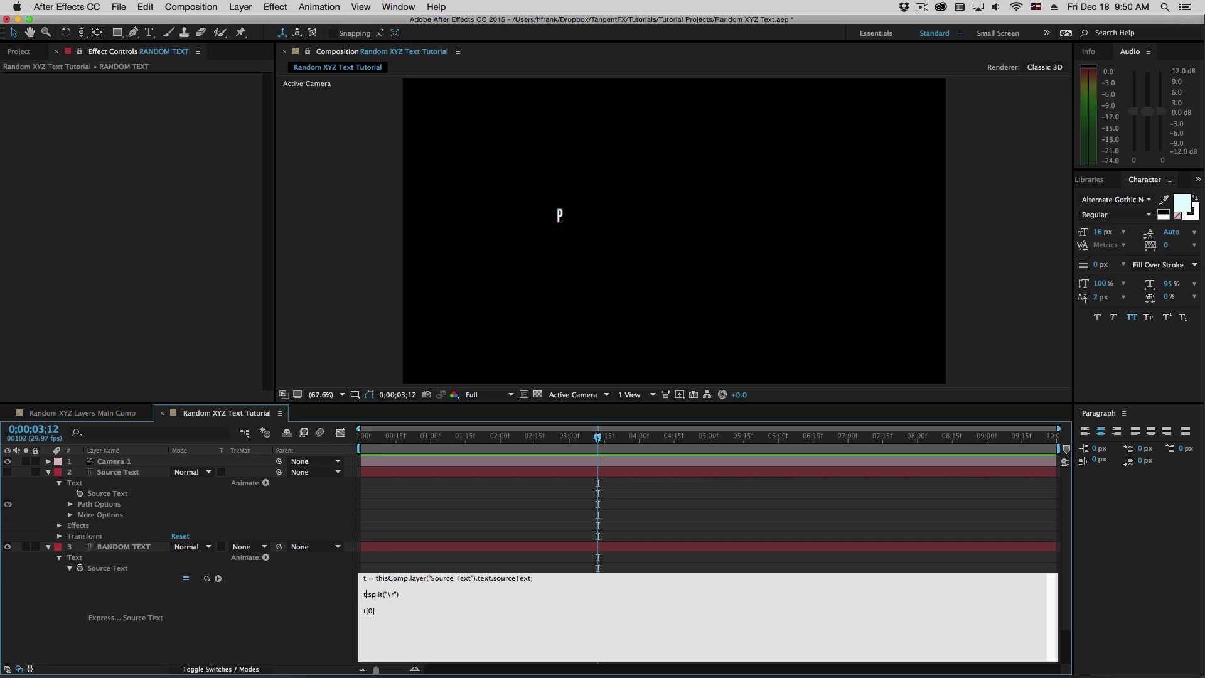
triple_click(364, 578)
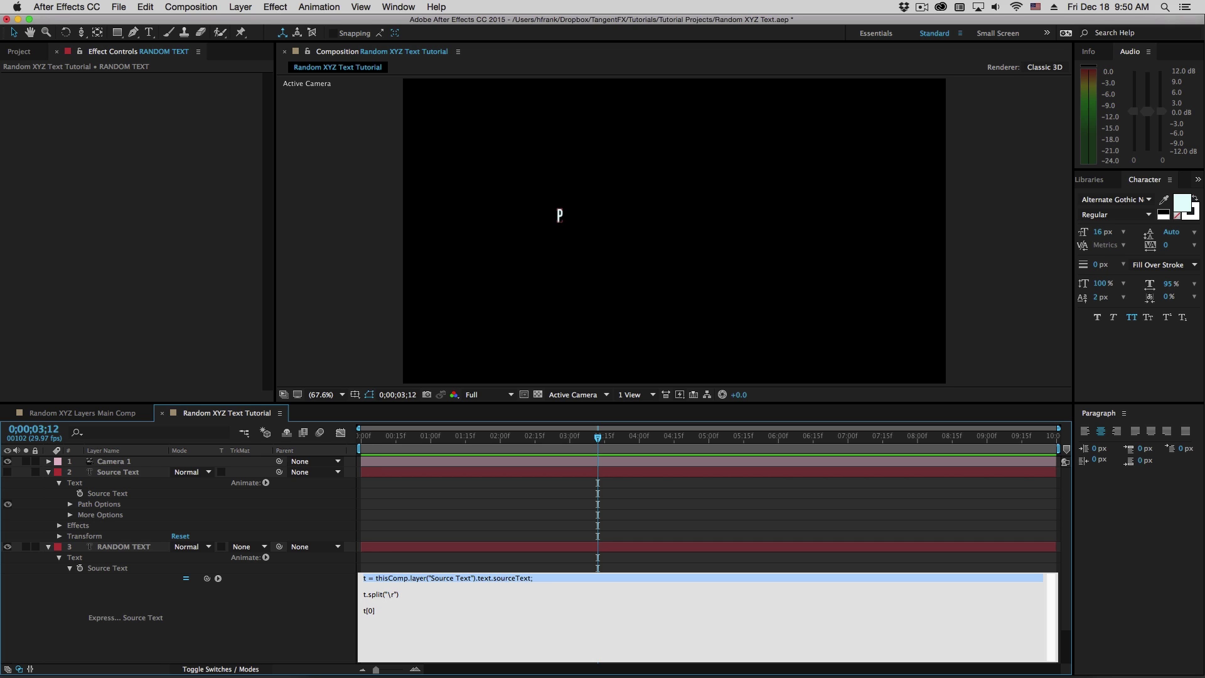
click(364, 586)
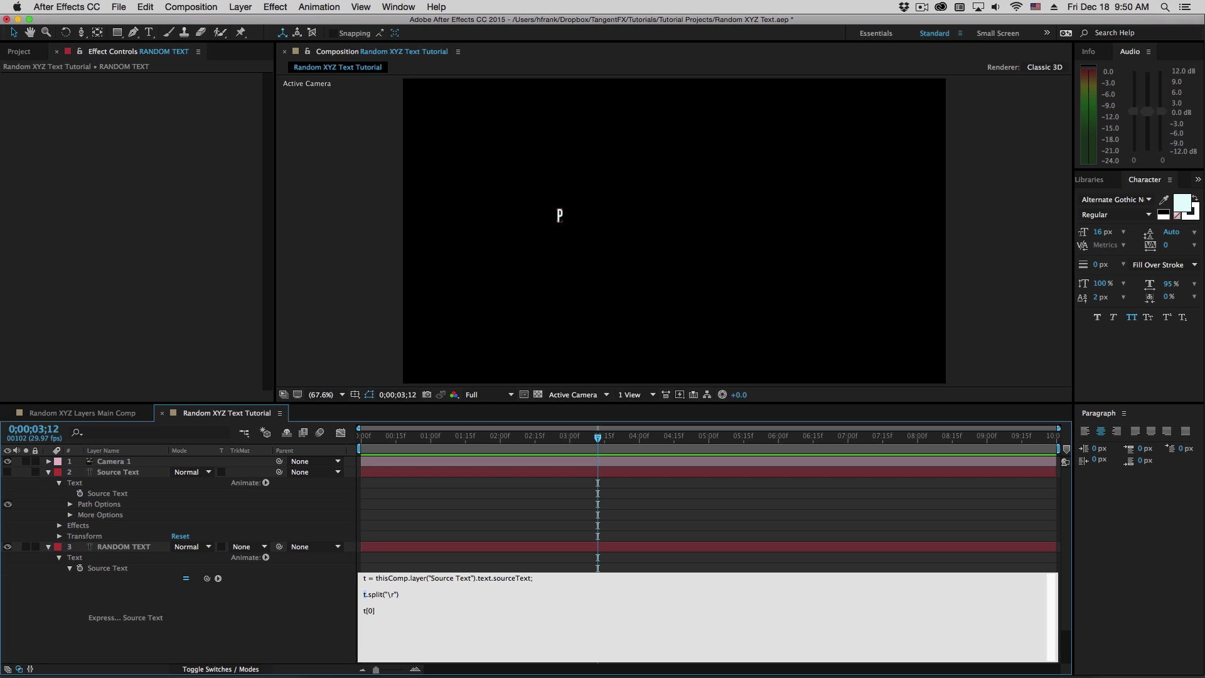
triple_click(364, 593)
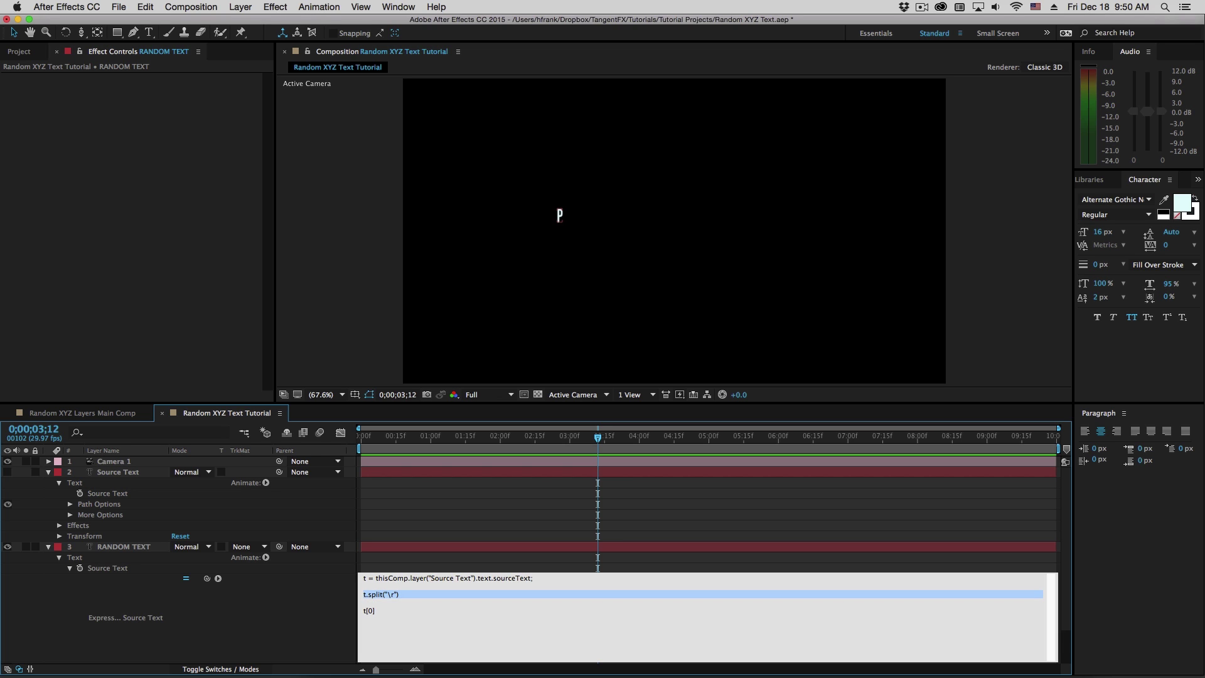
triple_click(375, 611)
drag(376, 612, 314, 604)
key(BackSpace)
click(315, 613)
click(457, 221)
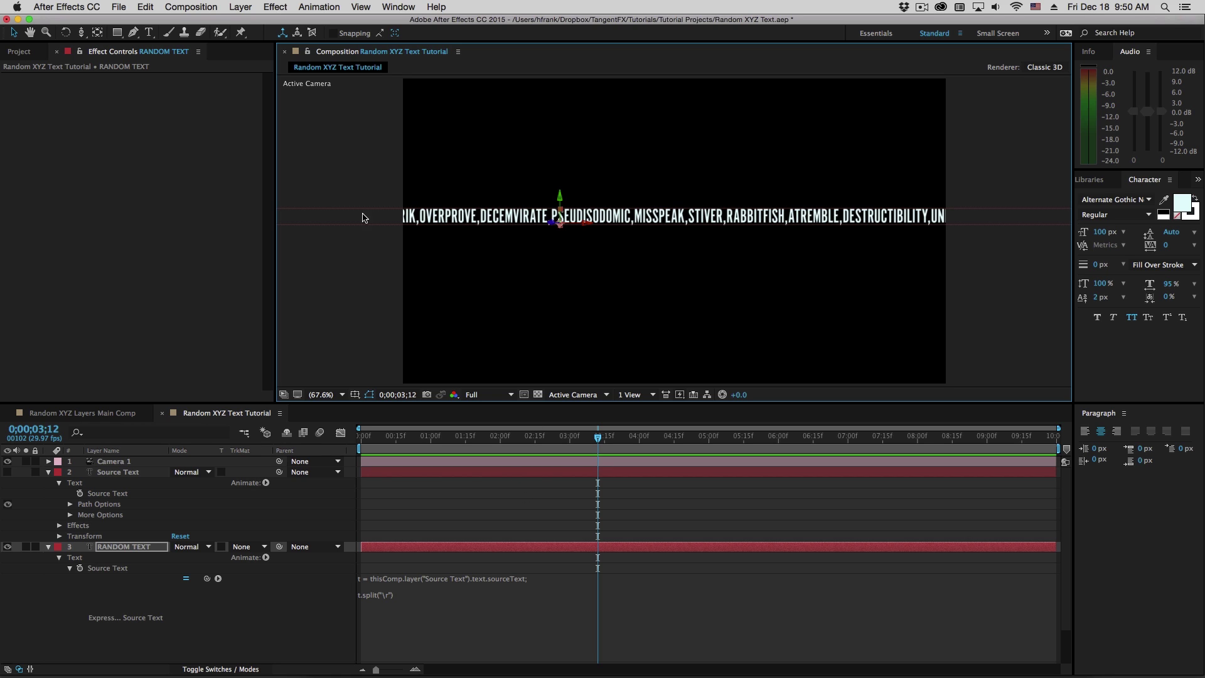
Assign the split to a variable as word = t.split("\r");, add a word[0] line and apply the expression
click(405, 617)
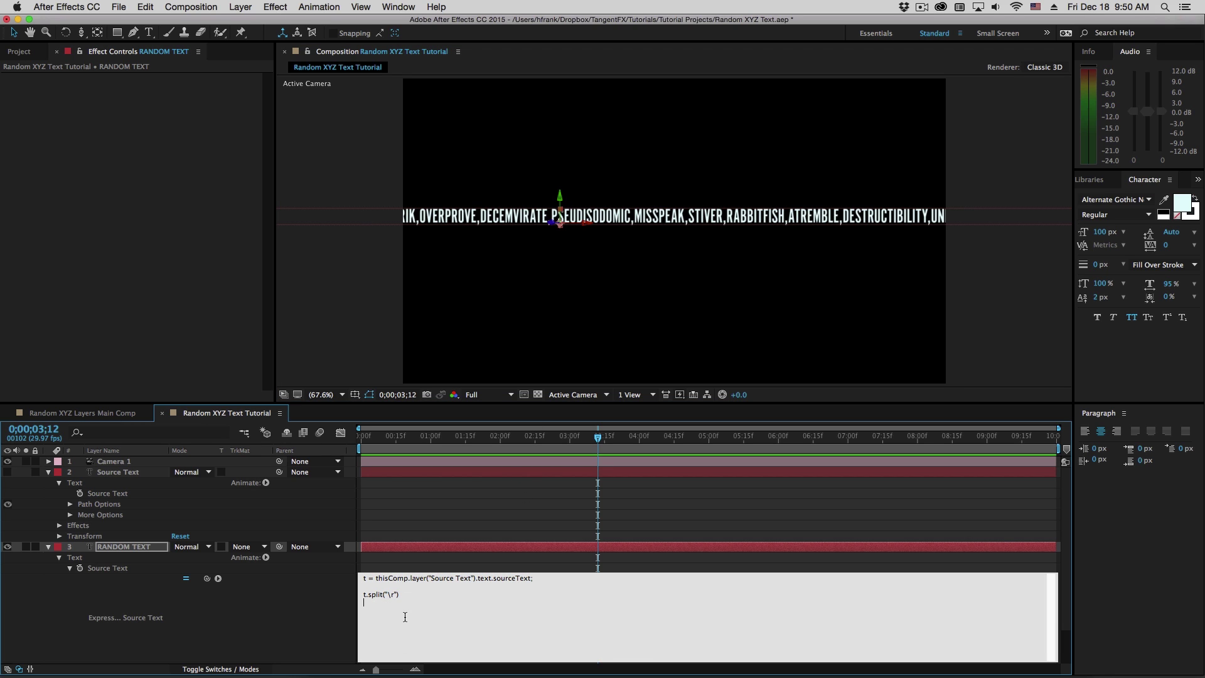
key(Up)
text(word =)
text( t.split("\r"))
text(;  )
text(word[0])
key(KP_Enter)
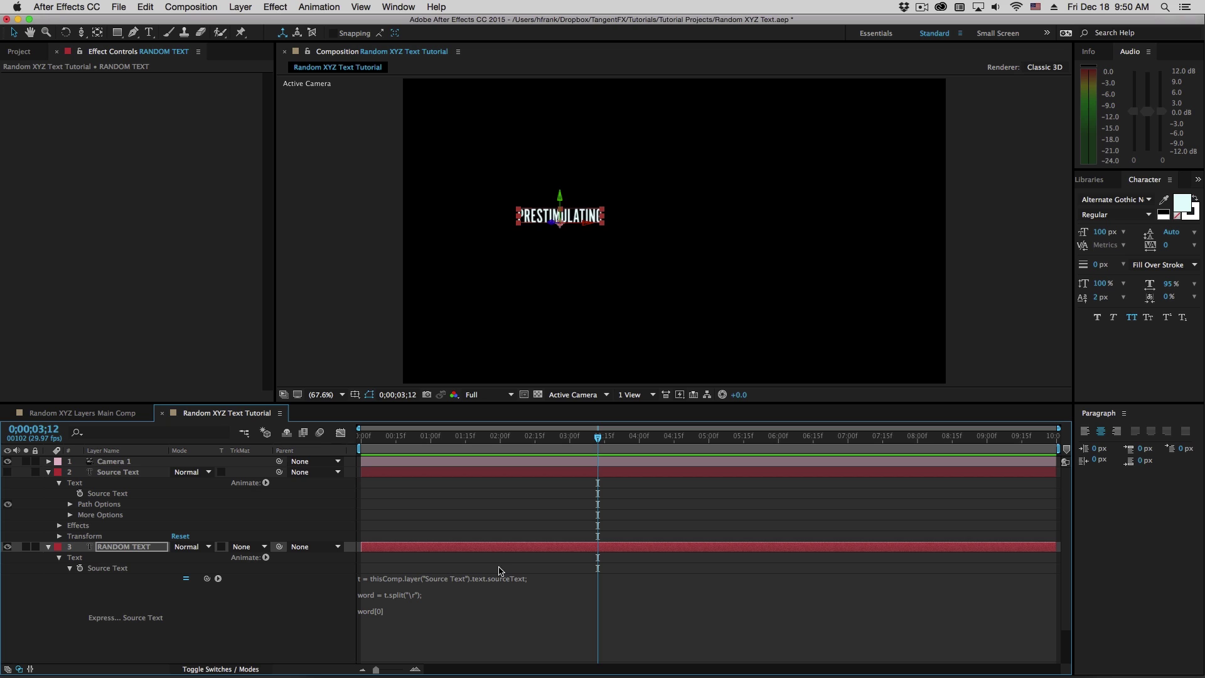
Change the expression's last line to word[1] and apply it
click(386, 613)
click(384, 613)
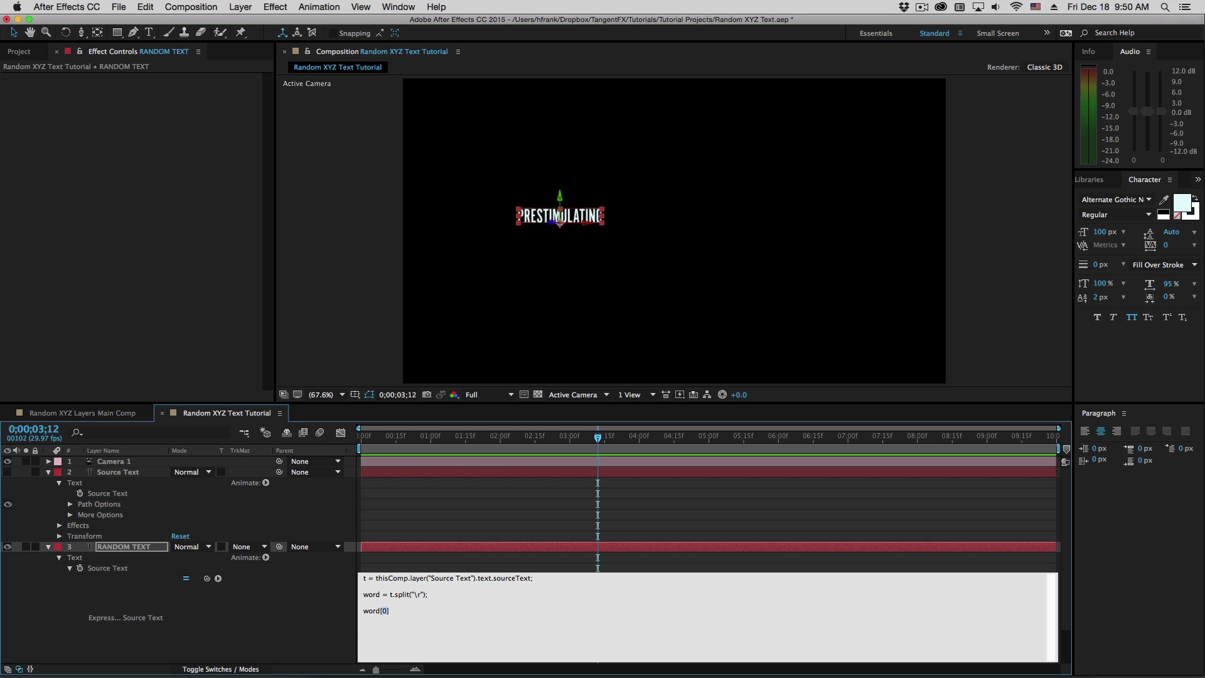
text(1)
key(KP_Enter)
Change the expression's last line to word[2] and apply it
click(430, 587)
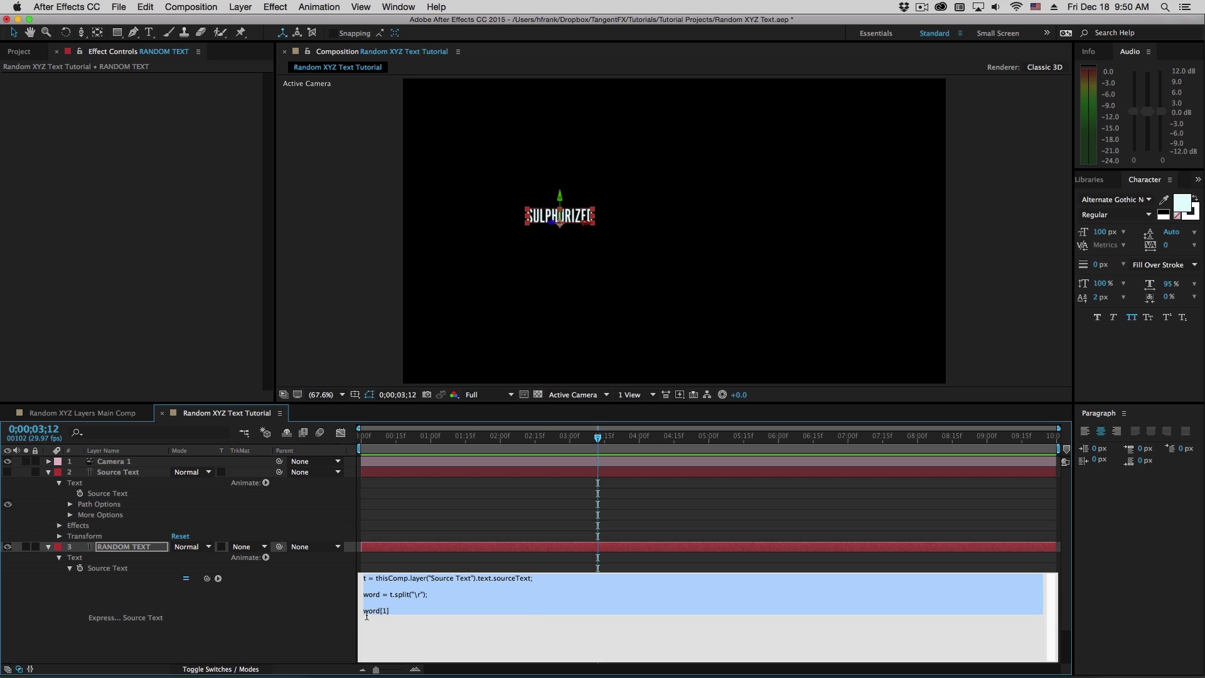
click(387, 613)
key(BackSpace)
text(2)
key(KP_Enter)
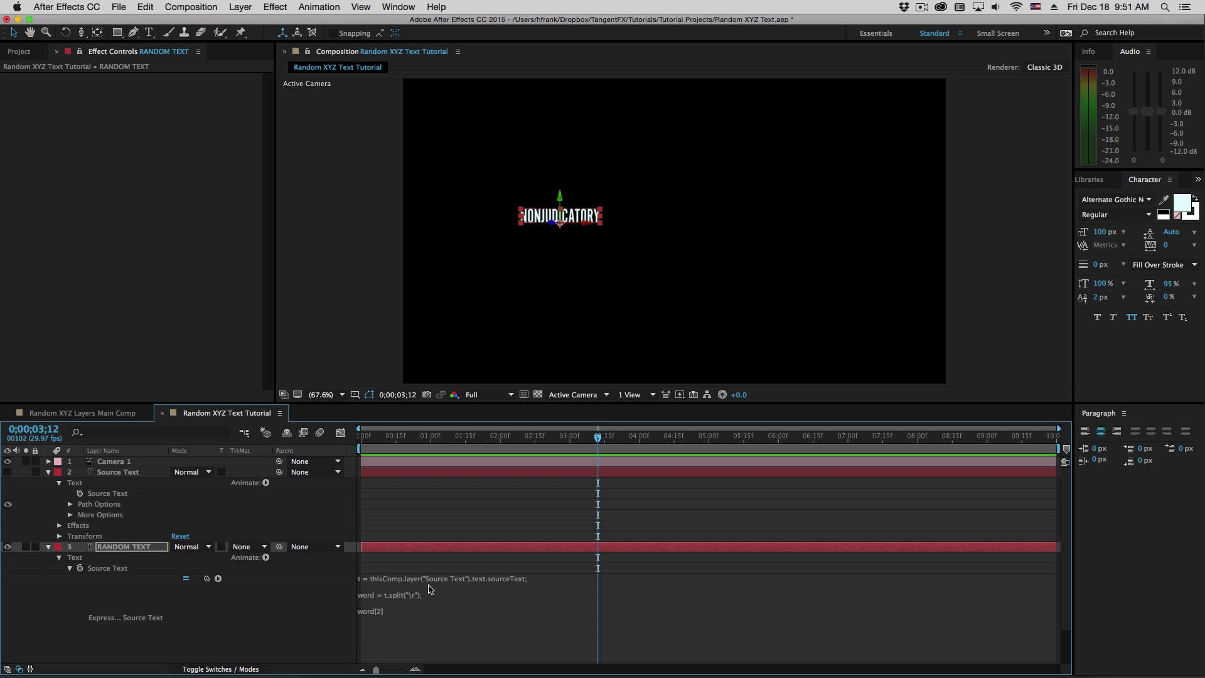
Close the expression and scrub the timeline to 0;00;04;02 to check the word shown over time
click(401, 603)
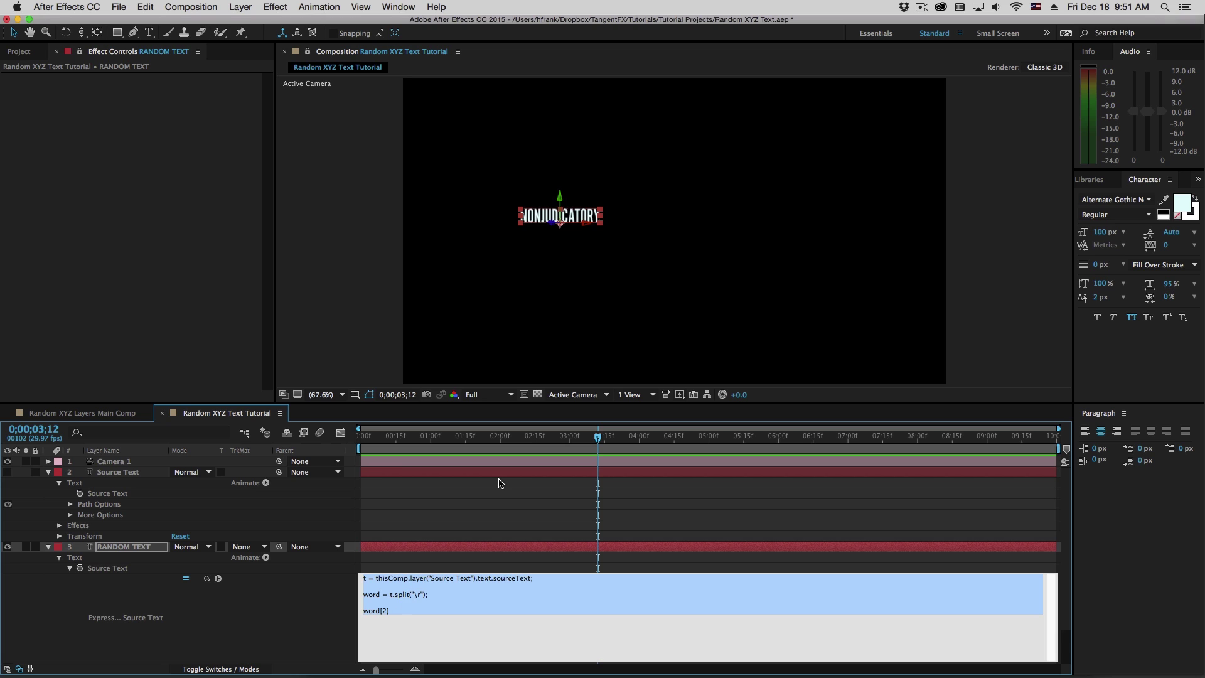
click(436, 591)
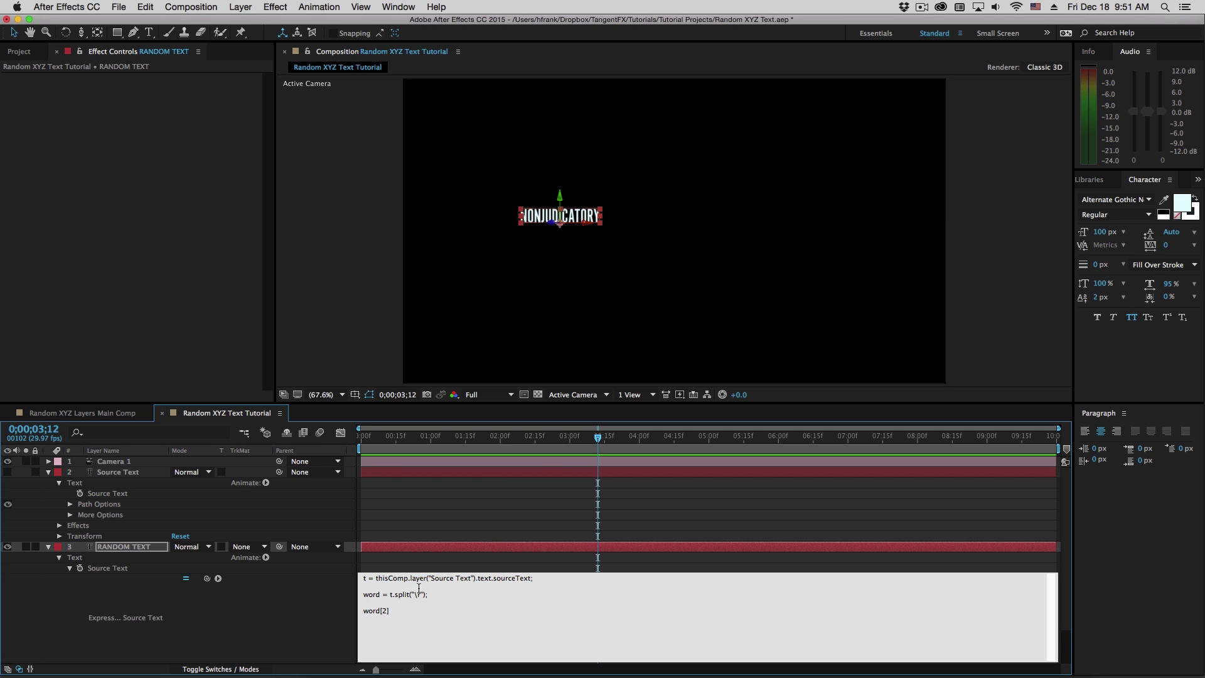
drag(418, 588, 427, 602)
click(274, 636)
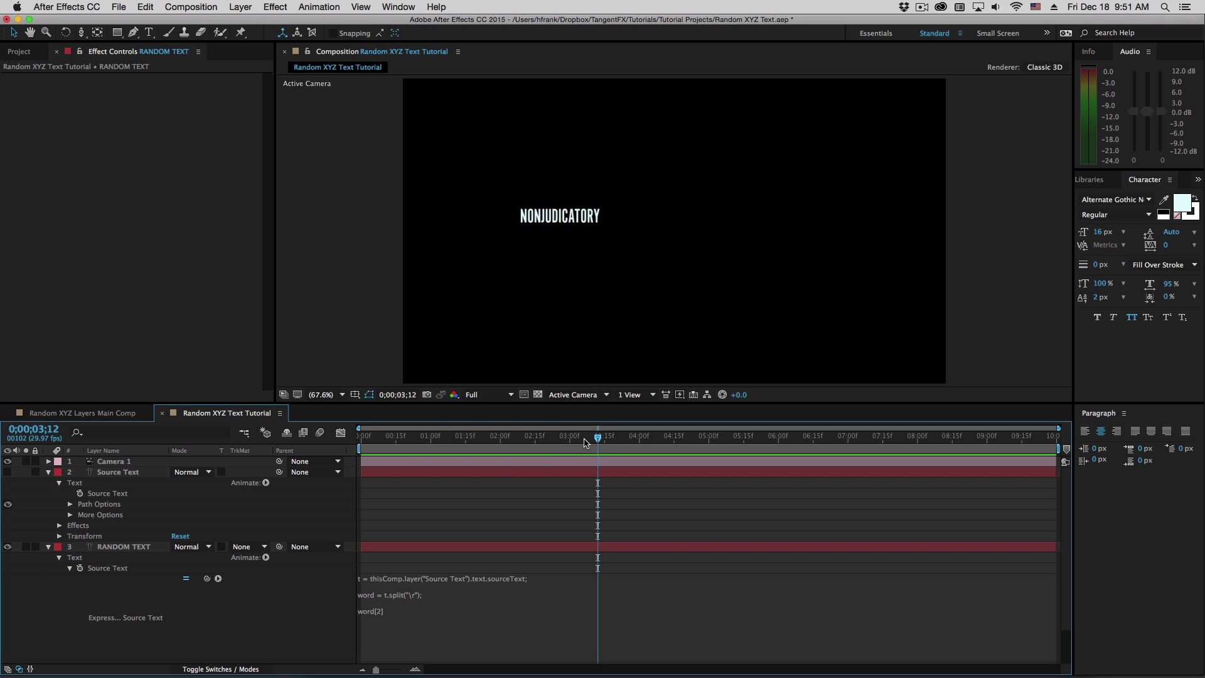
drag(583, 438, 645, 439)
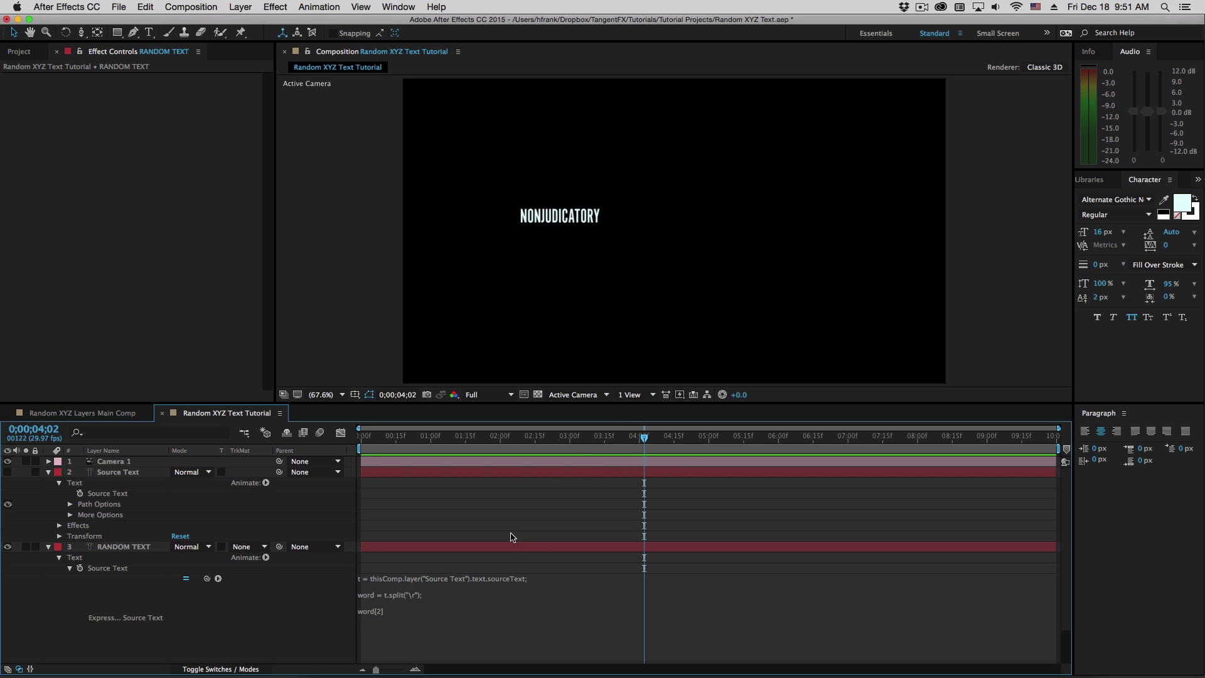
Remove the blank line between the t and word variable lines of the RANDOM TEXT expression and apply it
click(393, 585)
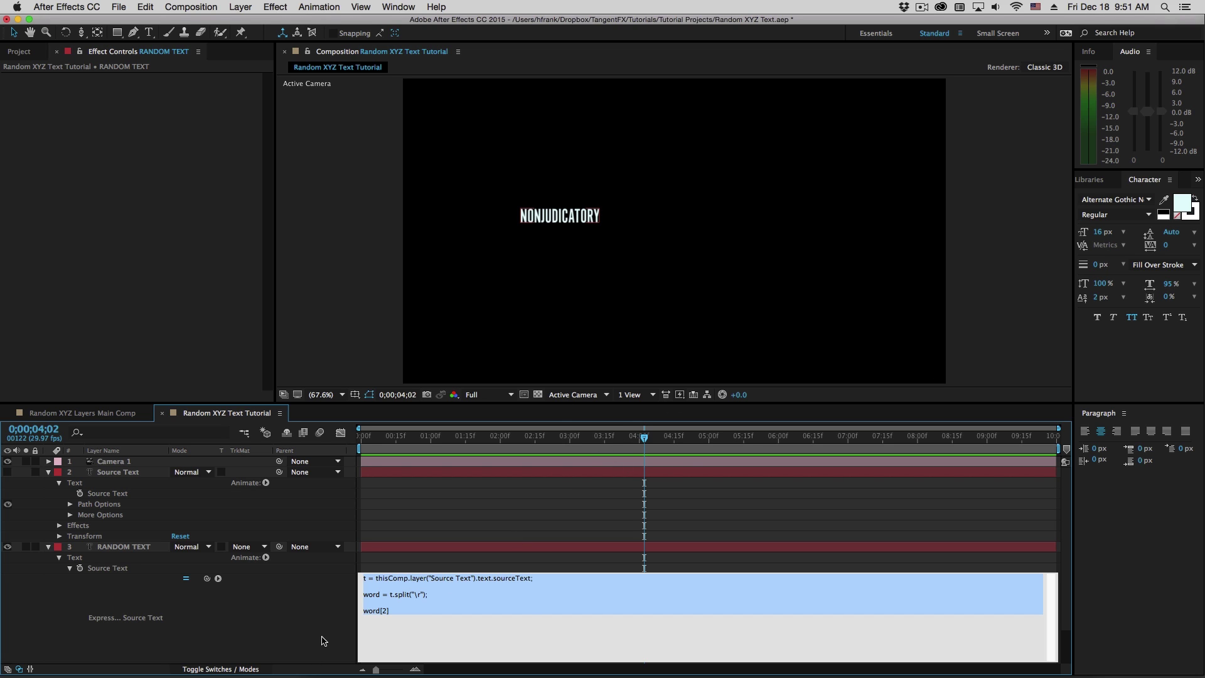
drag(435, 610, 328, 520)
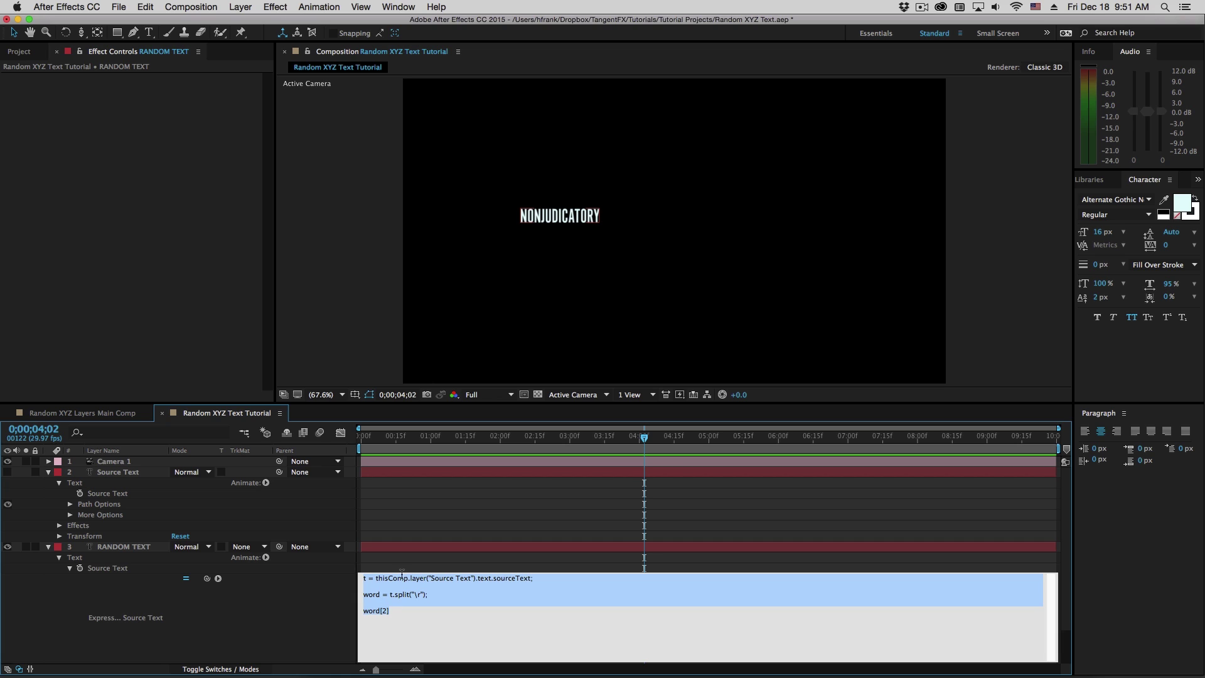
click(369, 452)
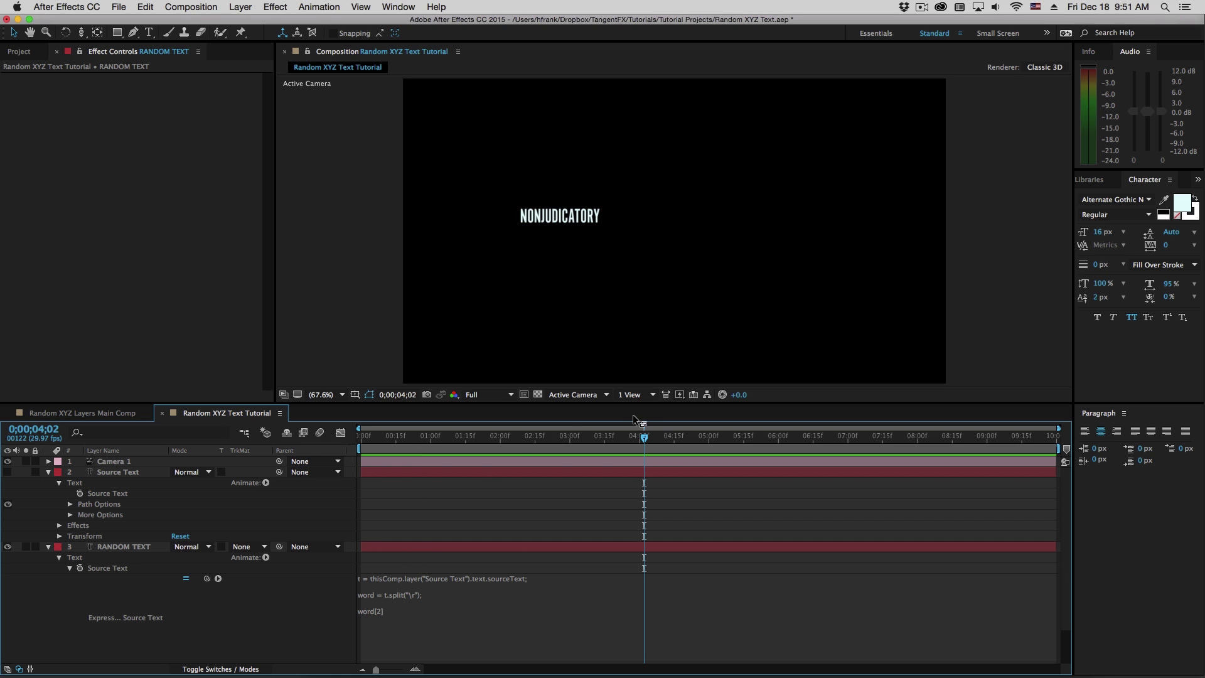
click(363, 623)
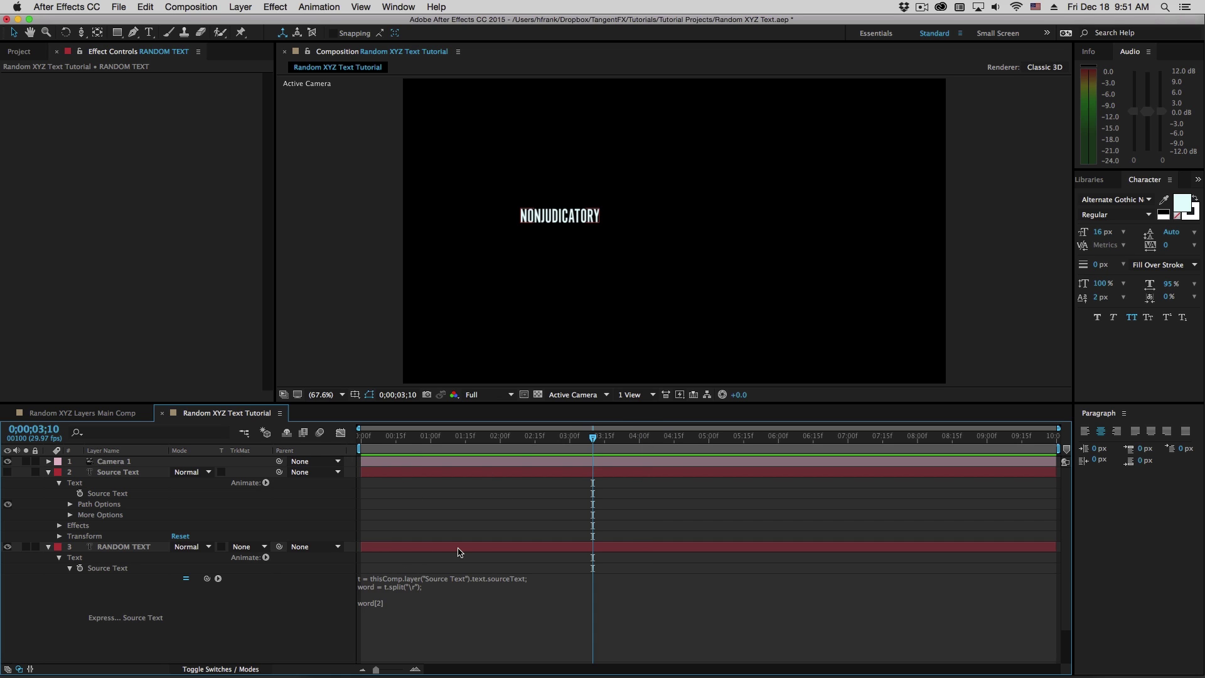
click(400, 596)
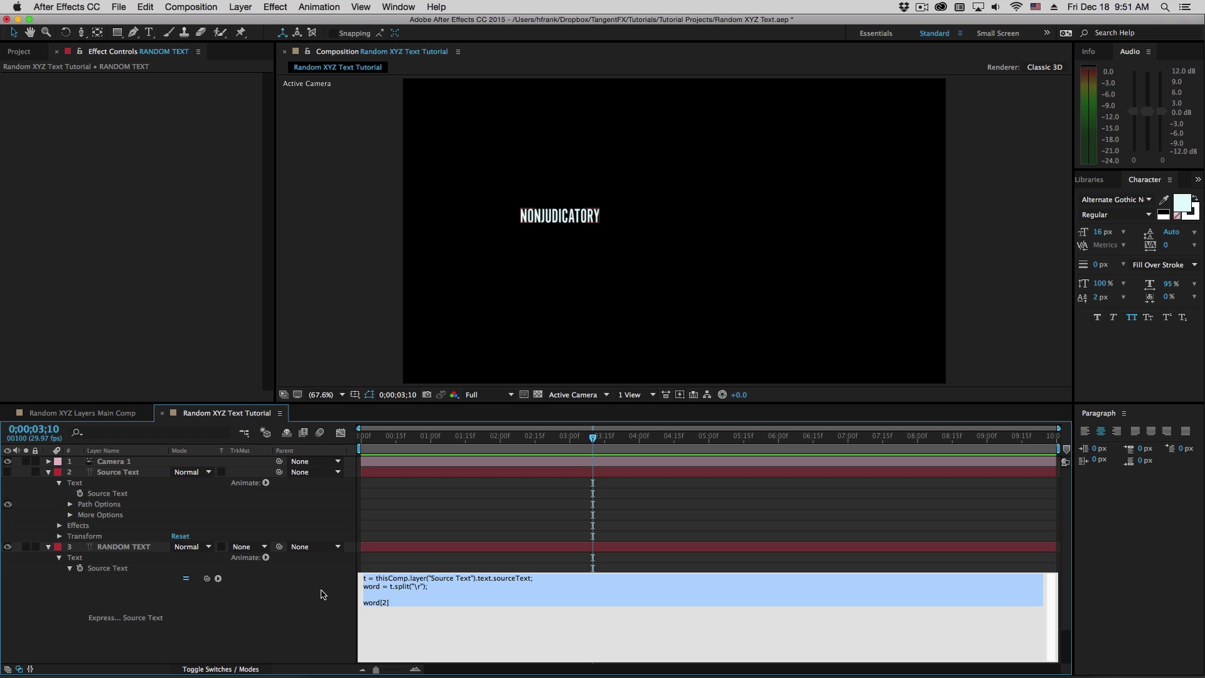
click(135, 553)
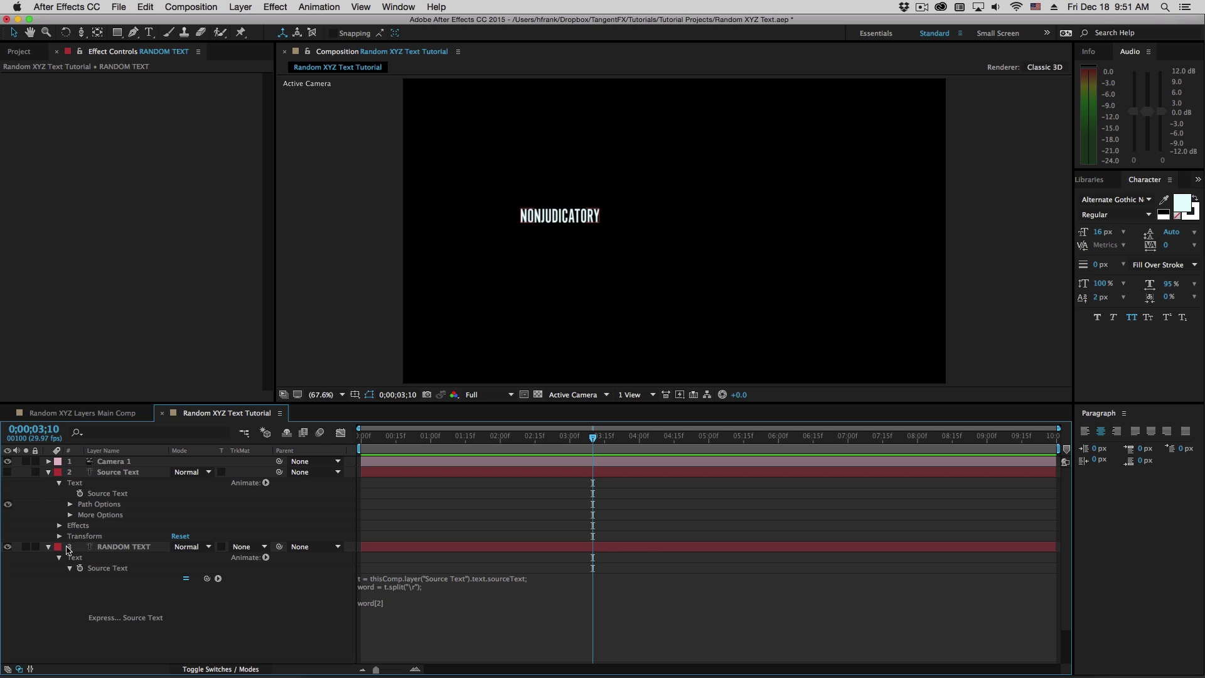
Replace the number in the word brackets with the layer index, making the line word[index], and apply it
click(389, 607)
drag(381, 602, 465, 601)
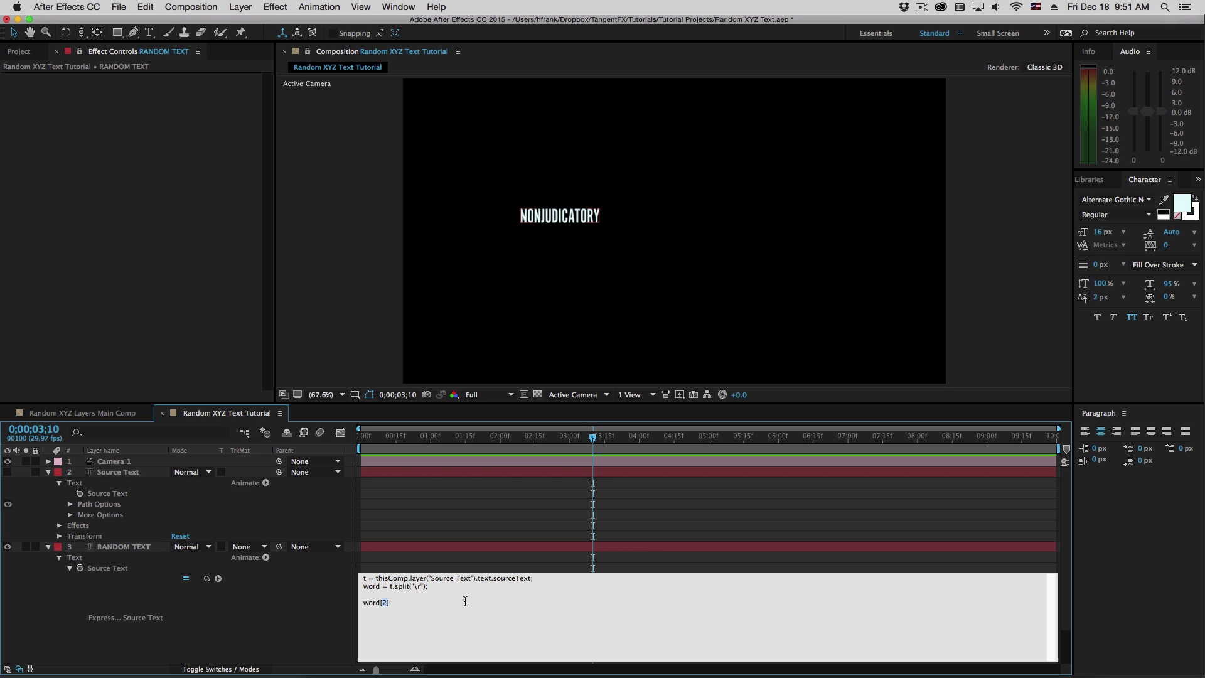
key(Left)
key(Delete)
text(index)
key(KP_Enter)
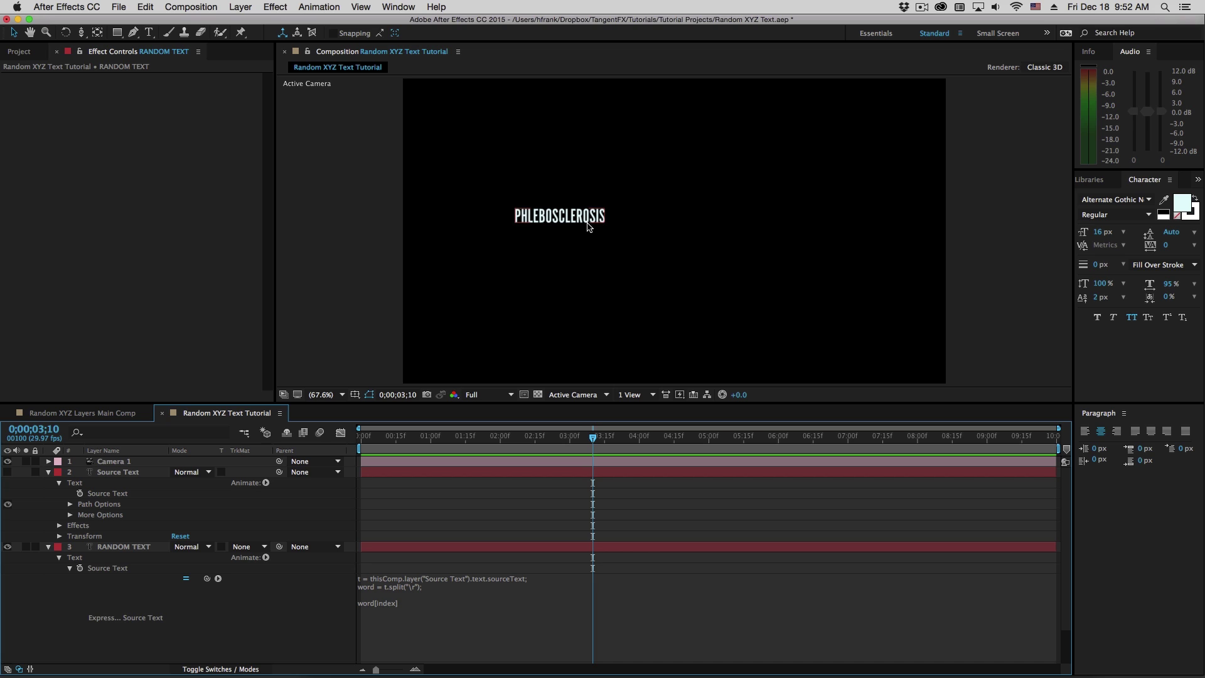
Offset the layer index in the expression's last line to word[index-3] and apply it
double_click(391, 603)
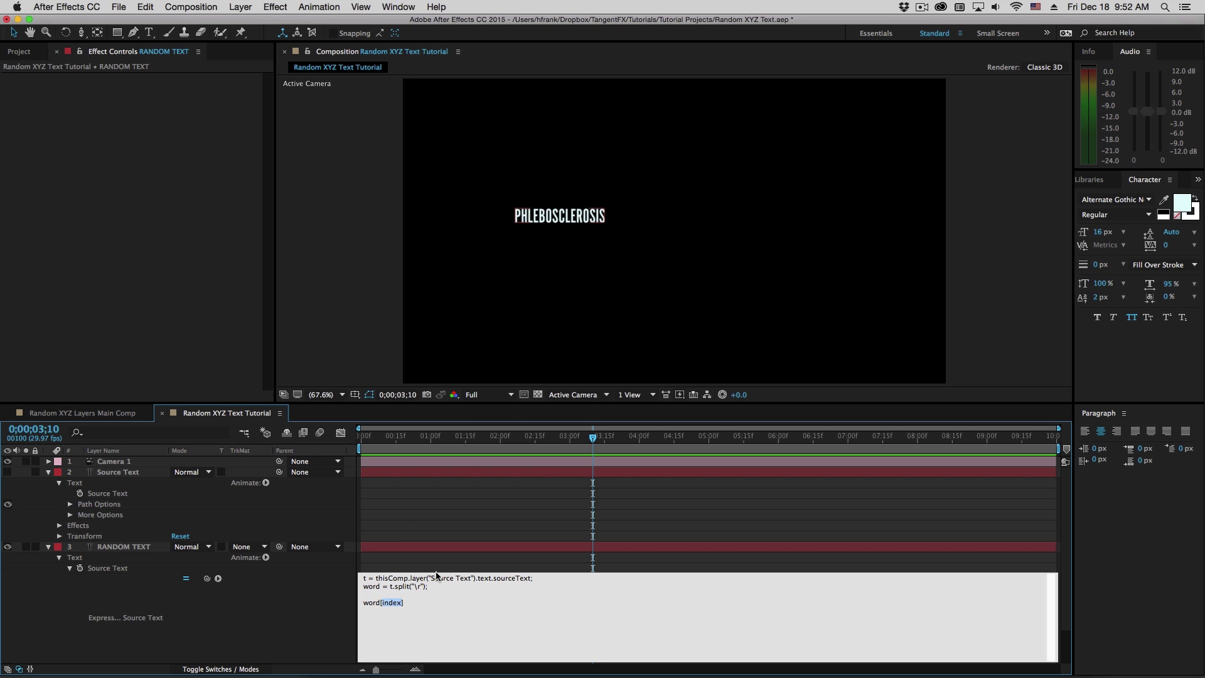
click(123, 474)
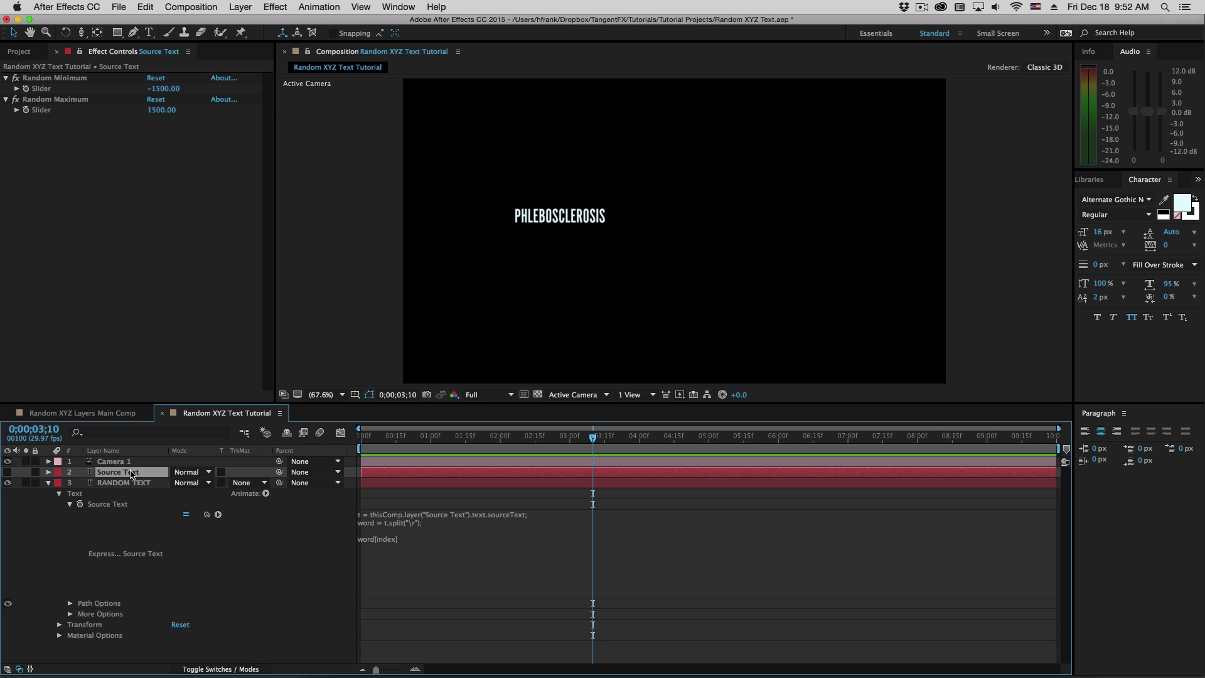
click(372, 551)
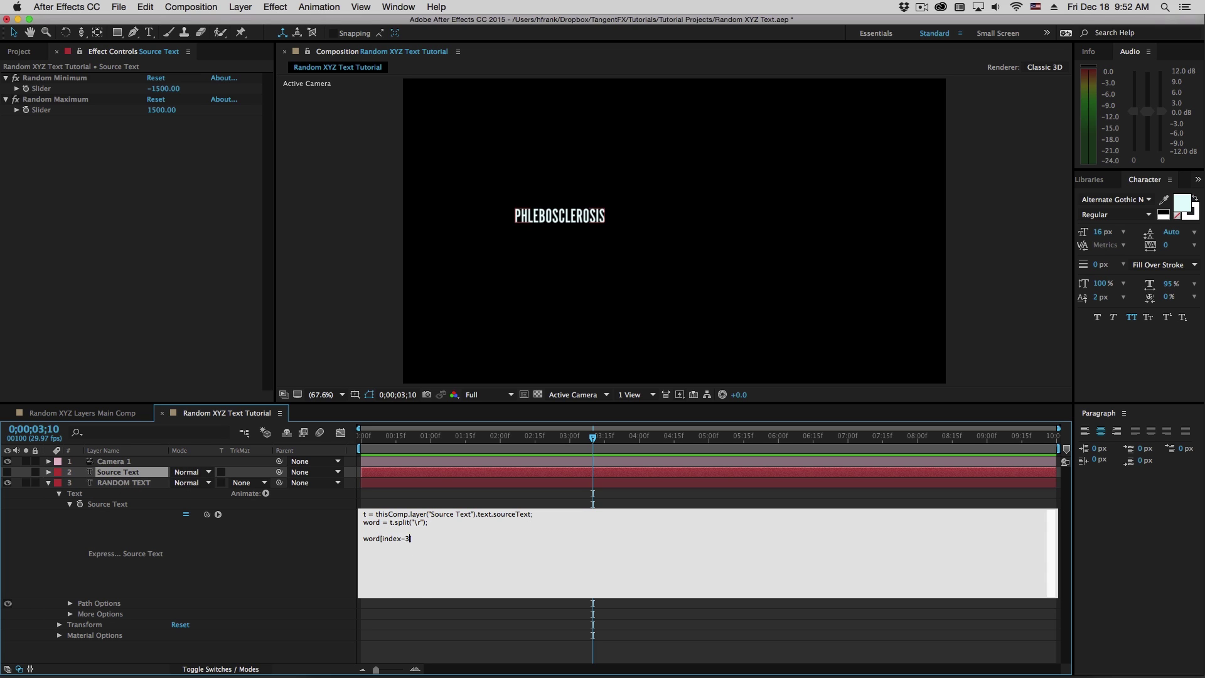
key(KP_Enter)
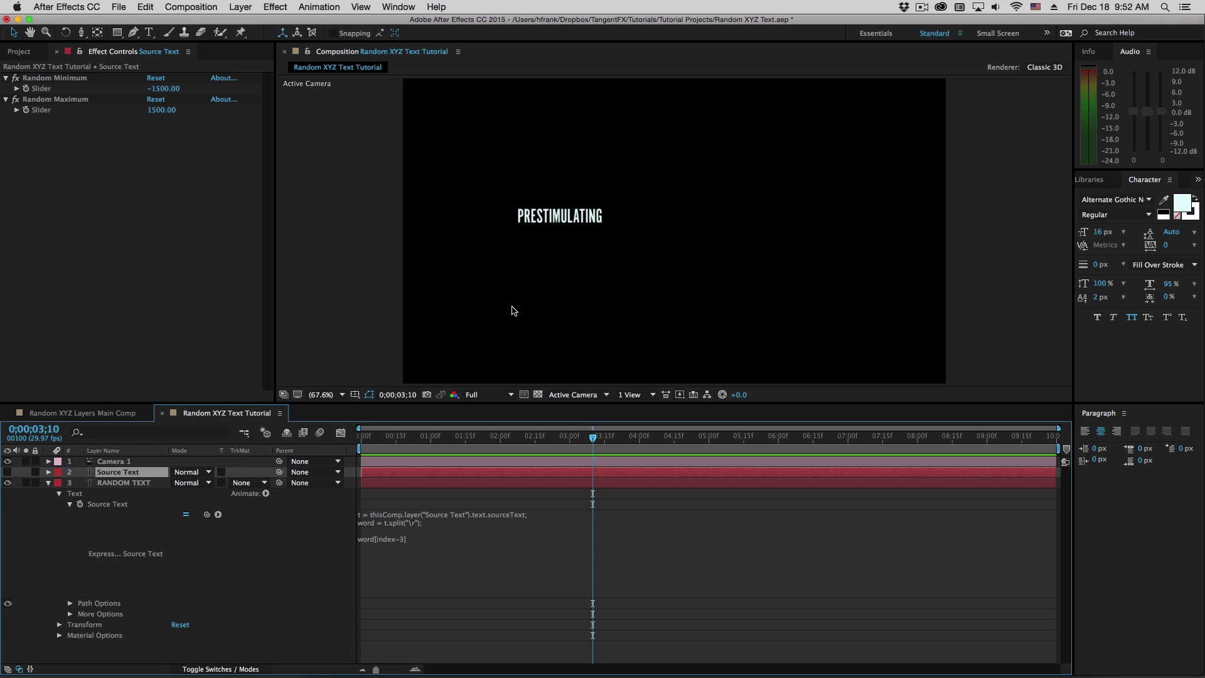
Duplicate the RANDOM TEXT layer to test the index-driven words and random positions
click(124, 483)
key(super+d)
key(super+d)
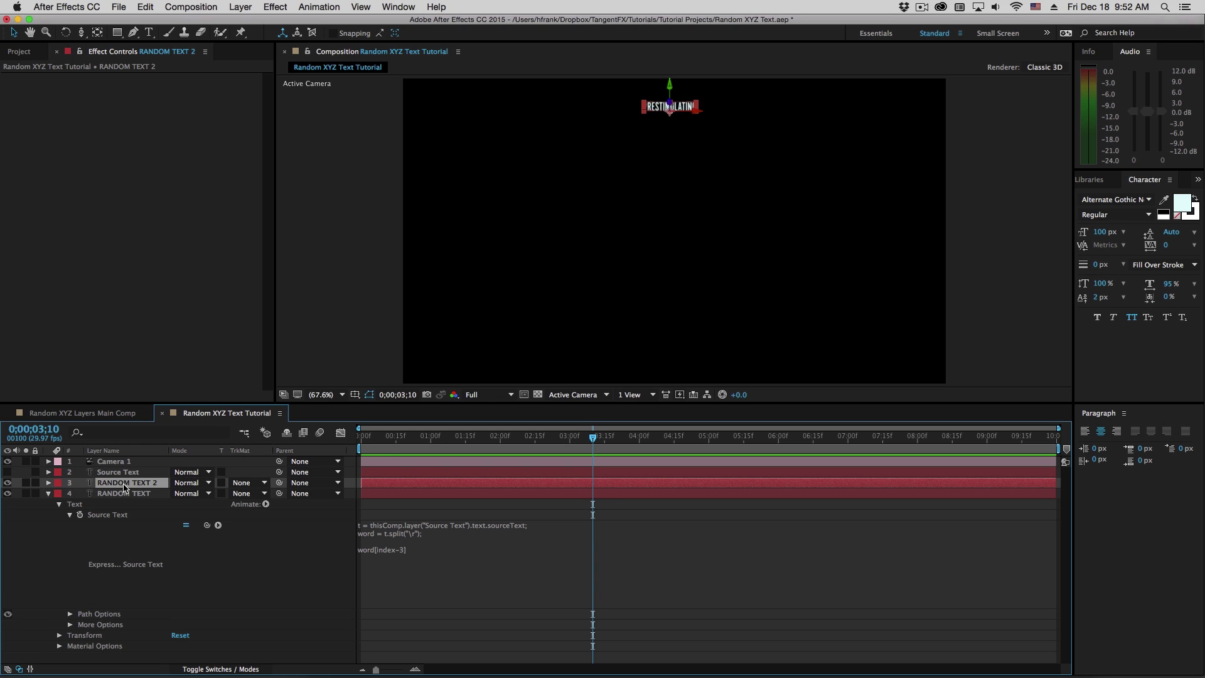
Duplicate the top random text layer repeatedly until RANDOM TEXT 29 is in the stack
key(super+d)
key(super+d)
key(super+d)
key(super+d)
key(super+d)
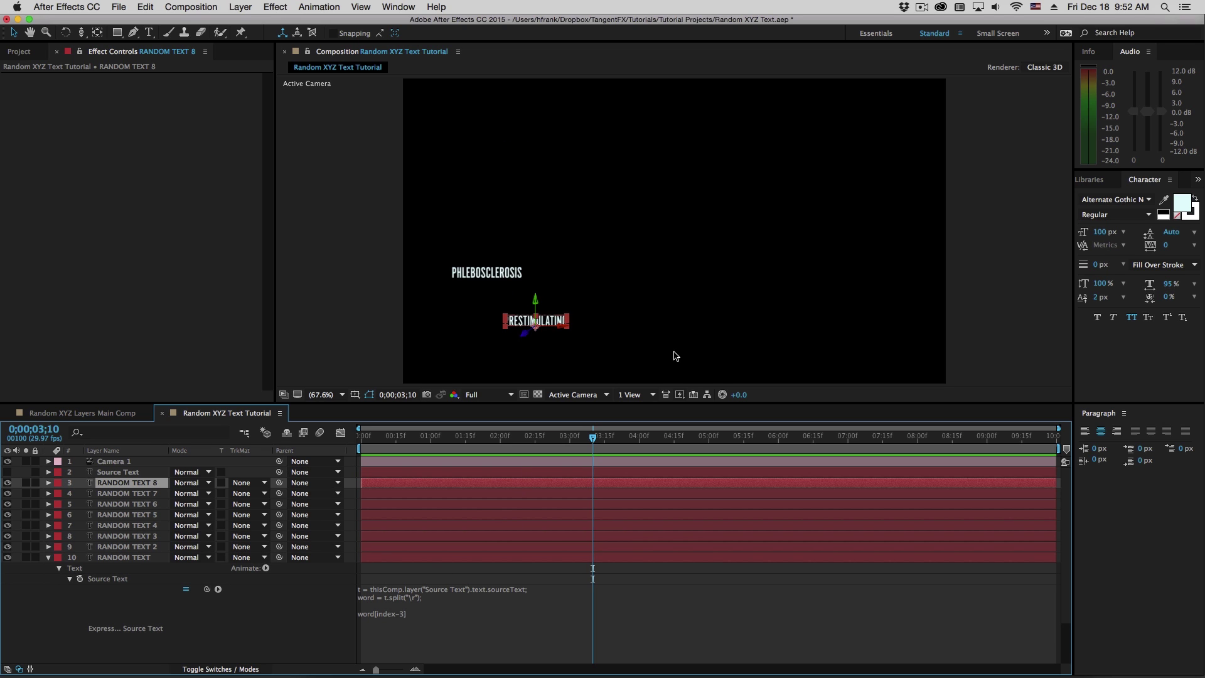
key(super+d)
key(super+d)
key(super+d)
key(super+d)
key(super+d)
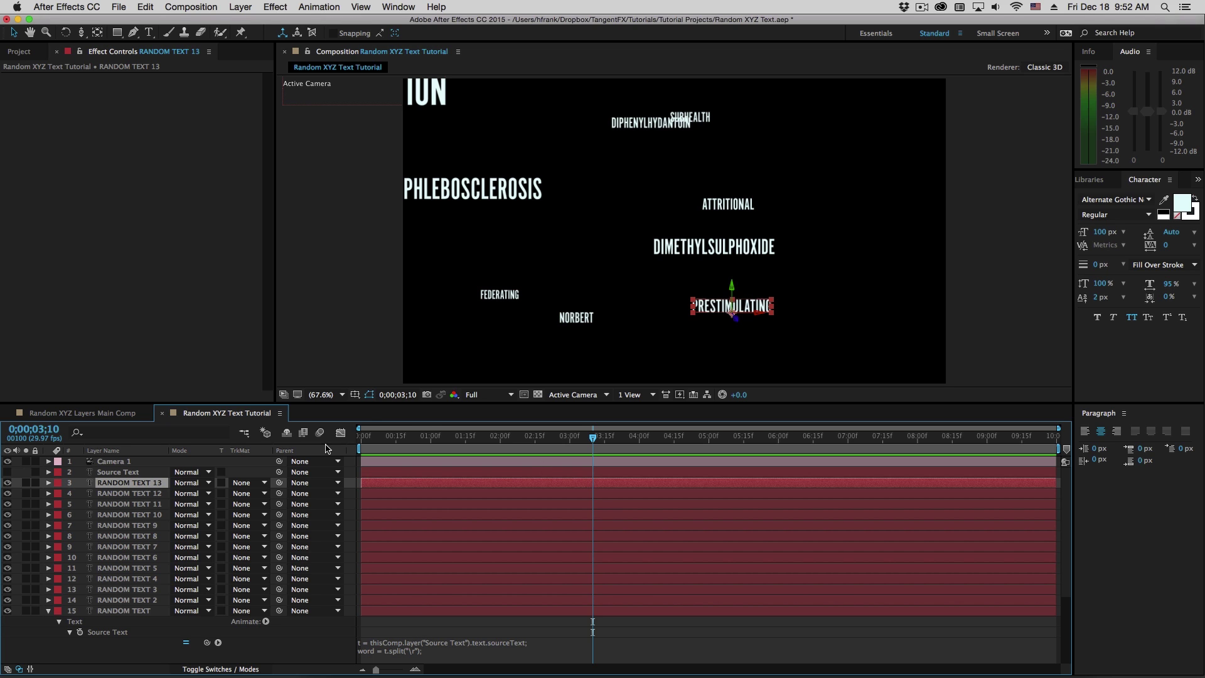
key(super+d)
key(super+d)
key(super+d)
key(super+d)
key(super+d)
key(super+d)
key(super+d)
key(super+d)
key(super+d)
key(super+d)
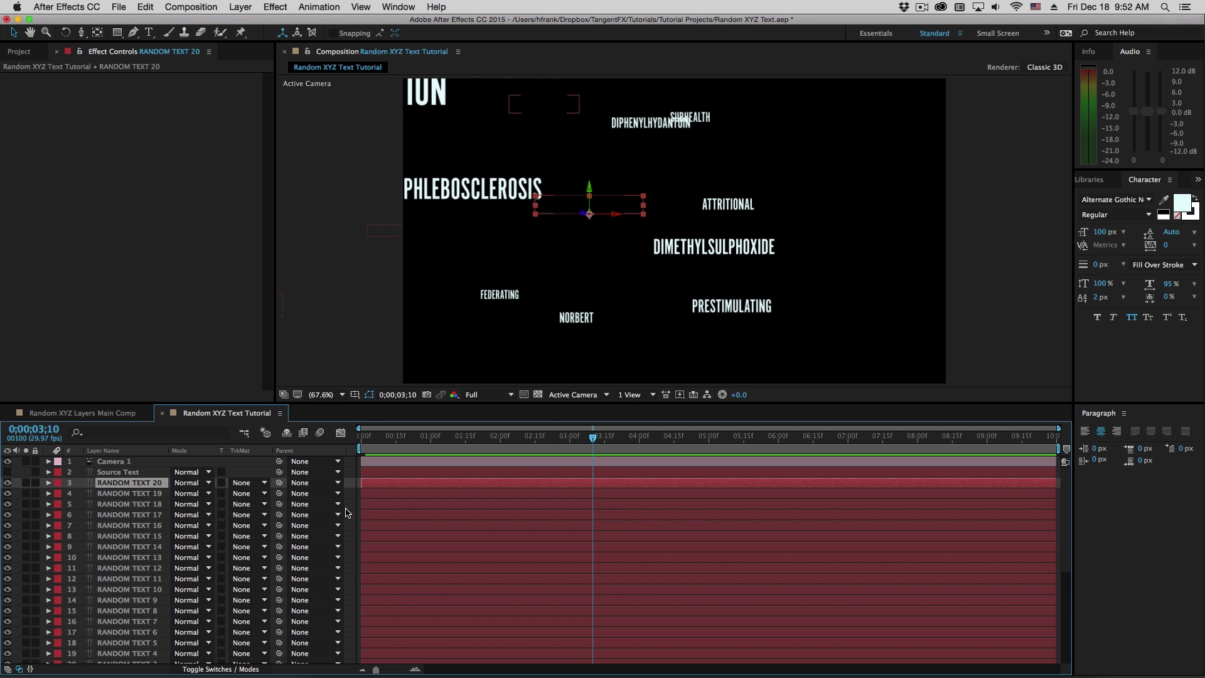
key(super+d)
key(super+d)
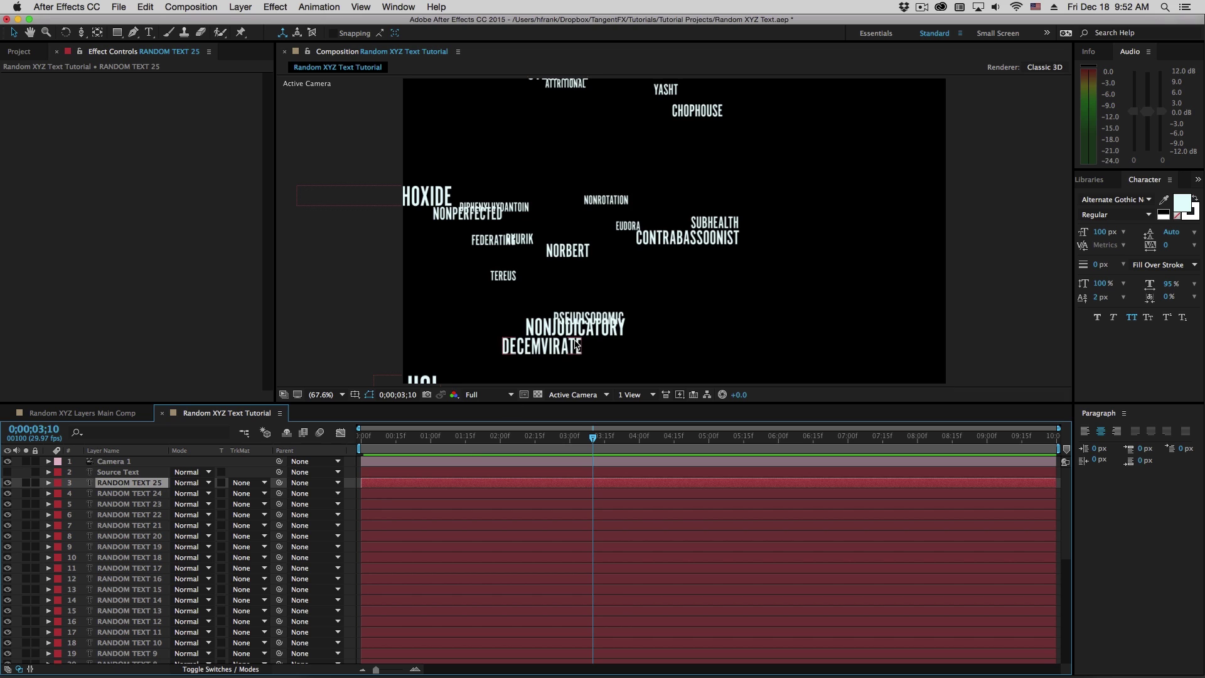
key(super+d)
key(super+d)
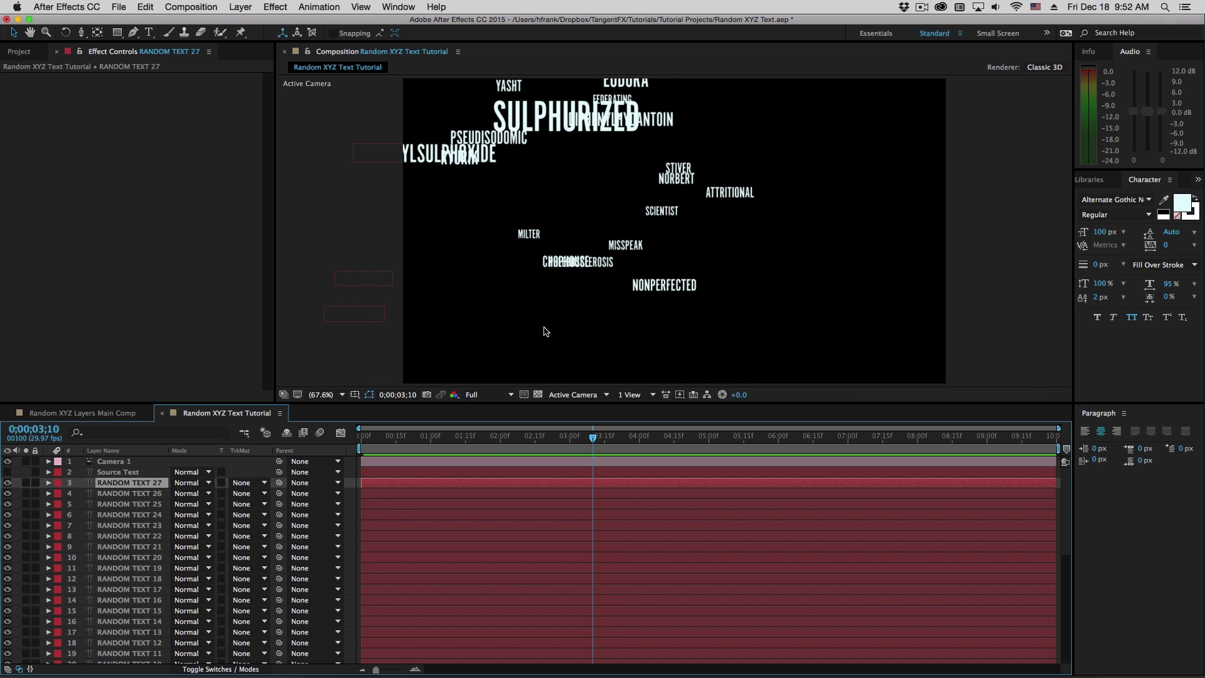
key(super+d)
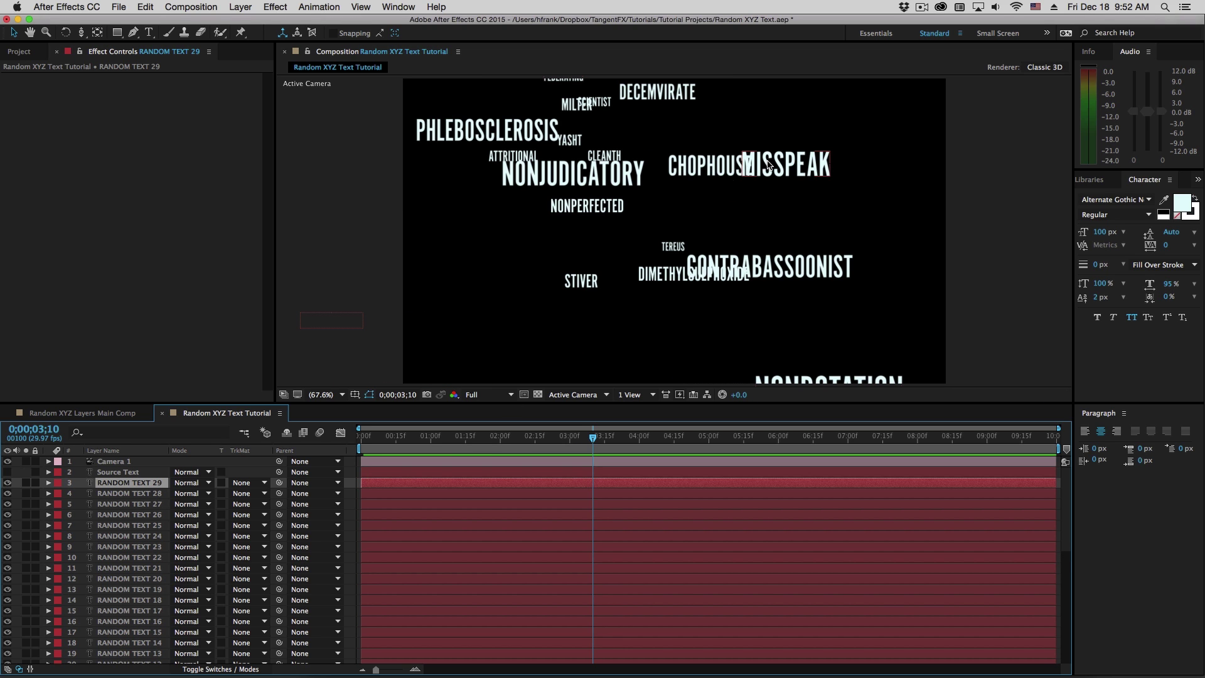
Try an ambient light at the top of the layer stack and delete it
click(237, 7)
mouse_move(326, 22)
click(470, 50)
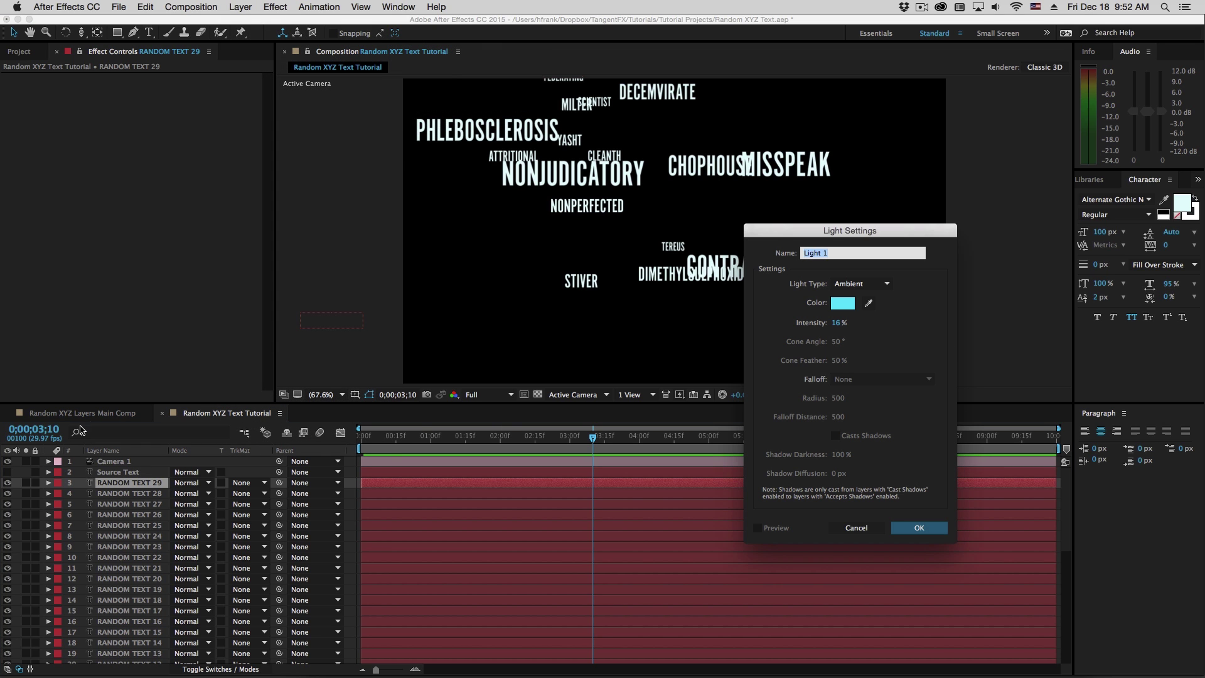
key(Return)
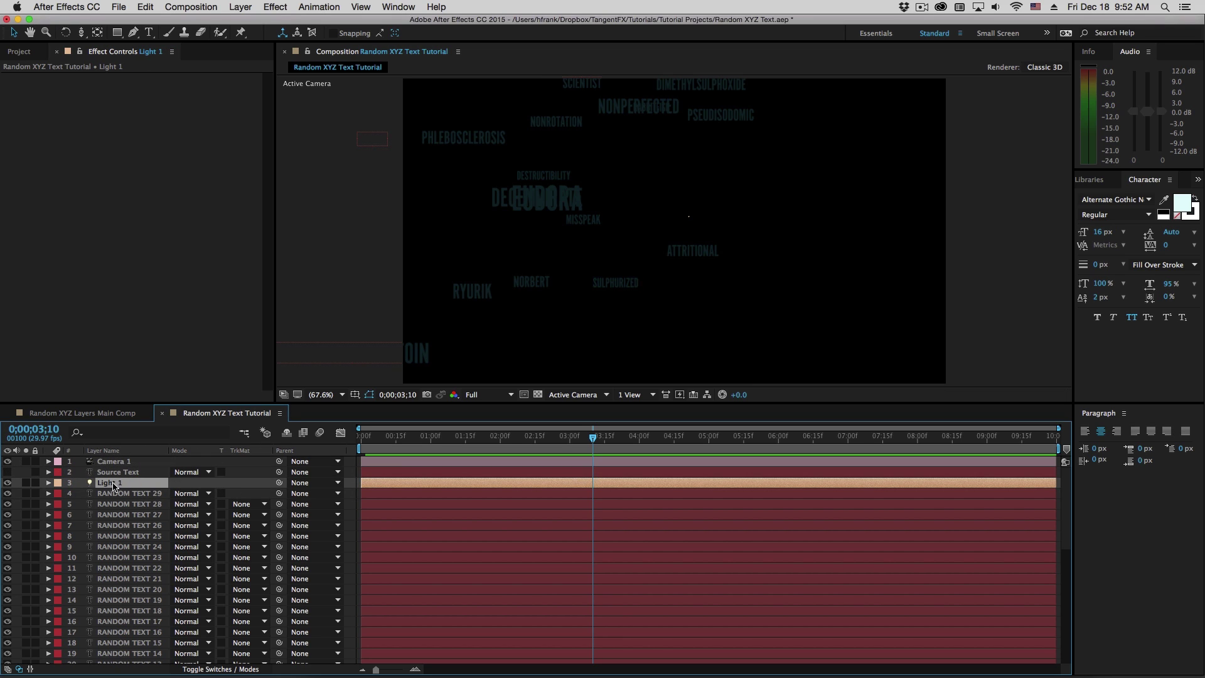
drag(113, 485, 117, 463)
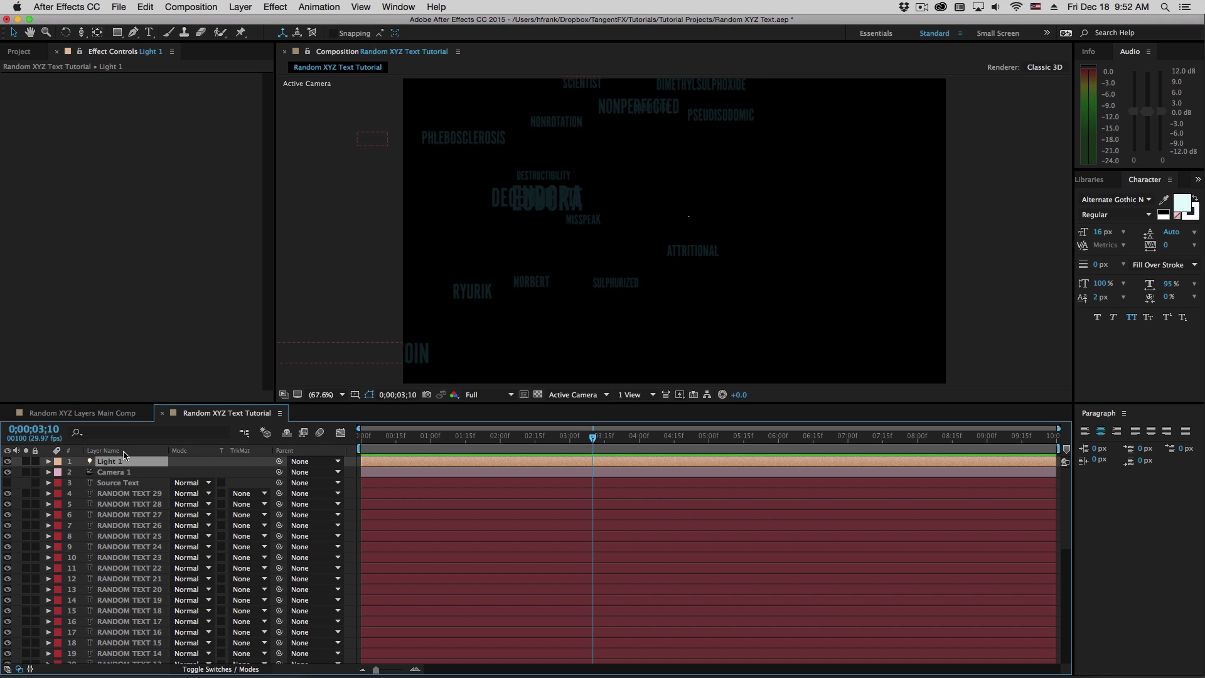
key(Delete)
Duplicate the layers RANDOM TEXT 29 through RANDOM TEXT 21 together and group the copies above the other random text layers
click(151, 484)
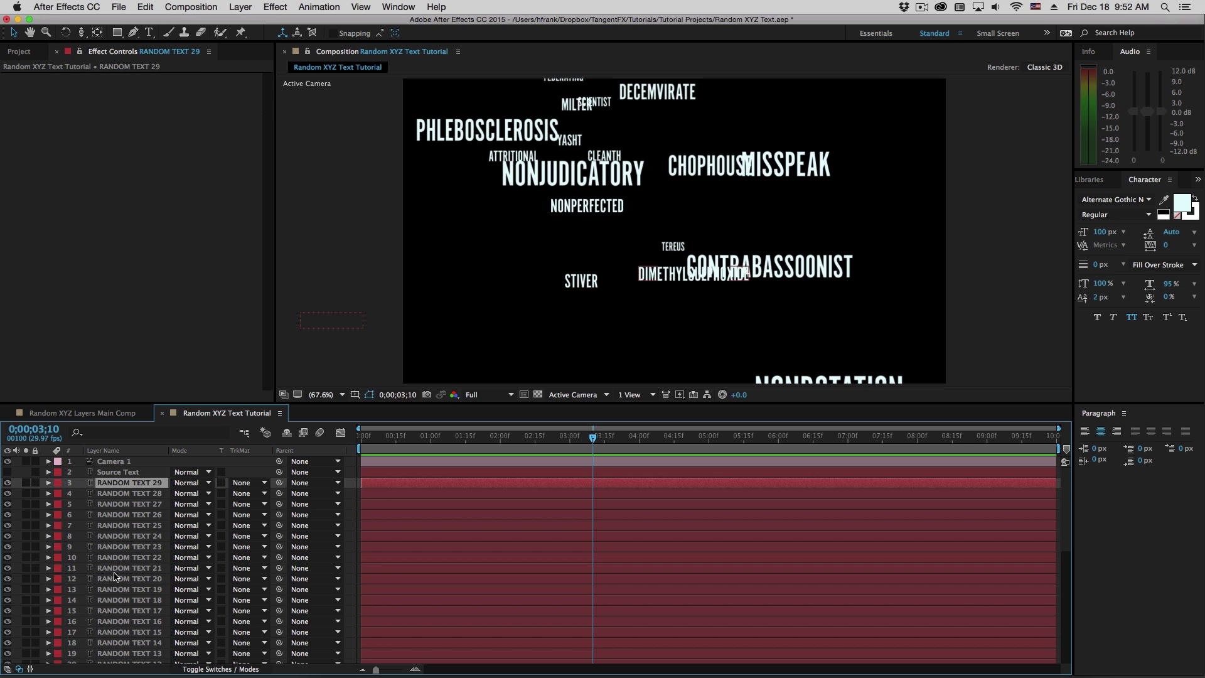
shift+click(114, 571)
key(super+d)
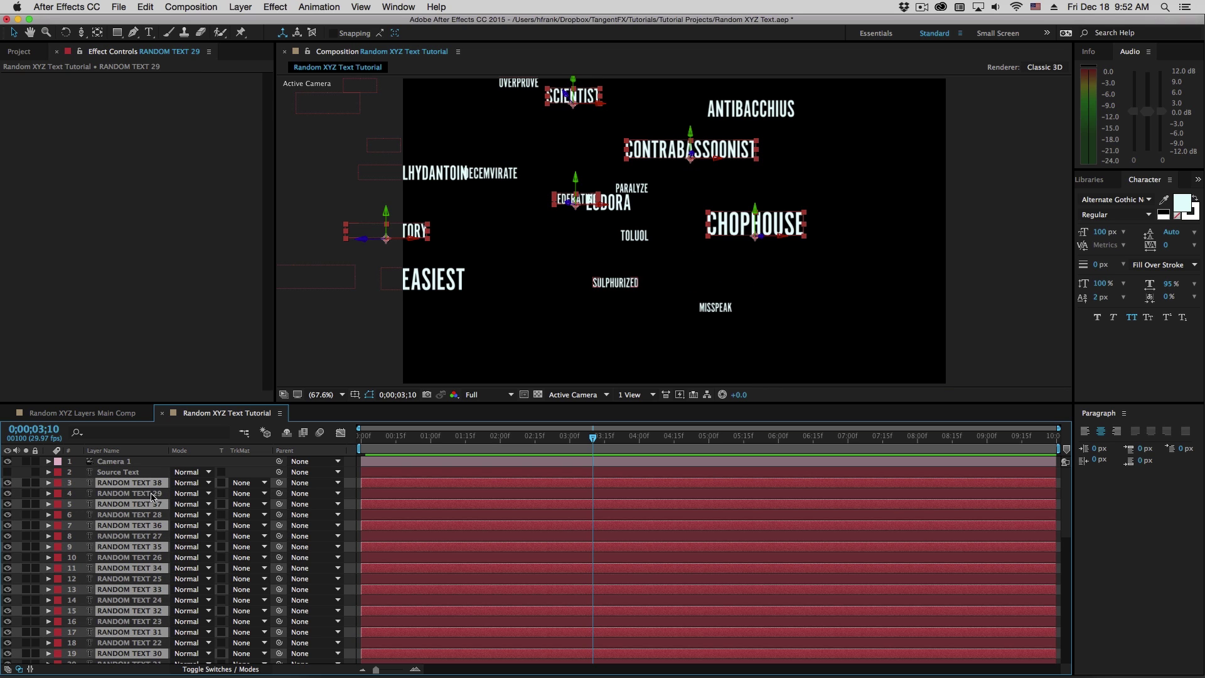
drag(149, 504, 149, 480)
click(148, 484)
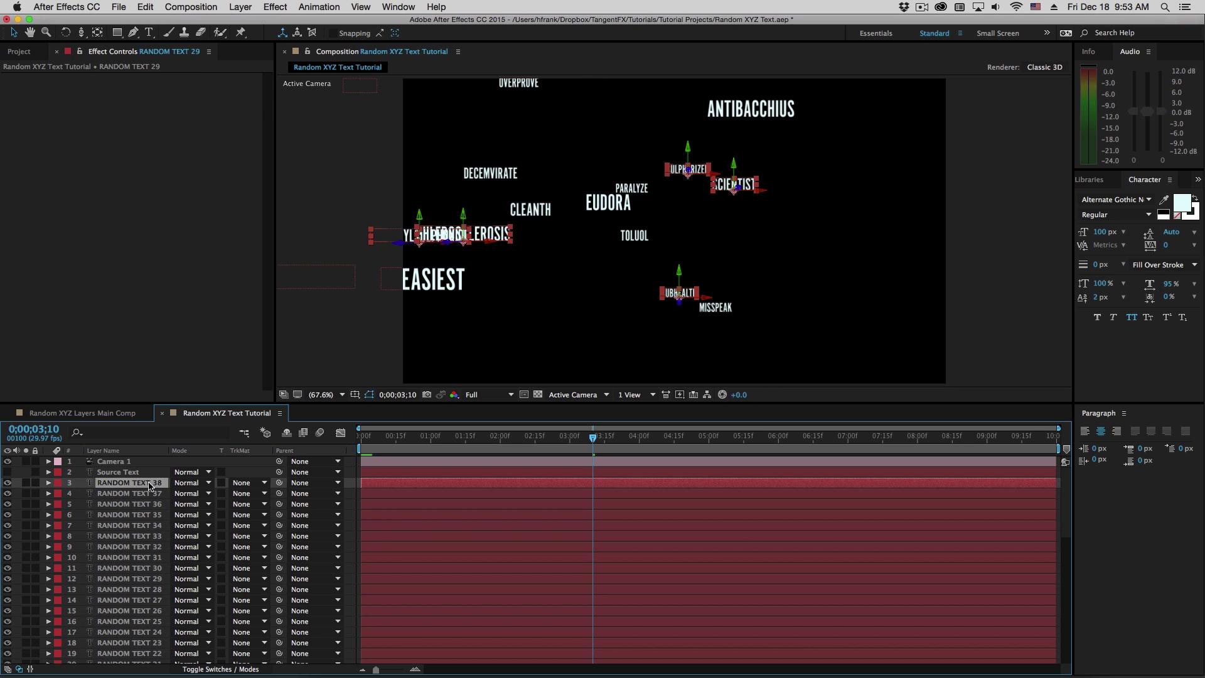
Duplicate the RANDOM TEXT 38 layer and its successive copies until RANDOM TEXT 51 is in the stack
key(super+d)
key(super+d)
key(super+d)
key(super+d)
key(super+d)
key(super+d)
key(super+d)
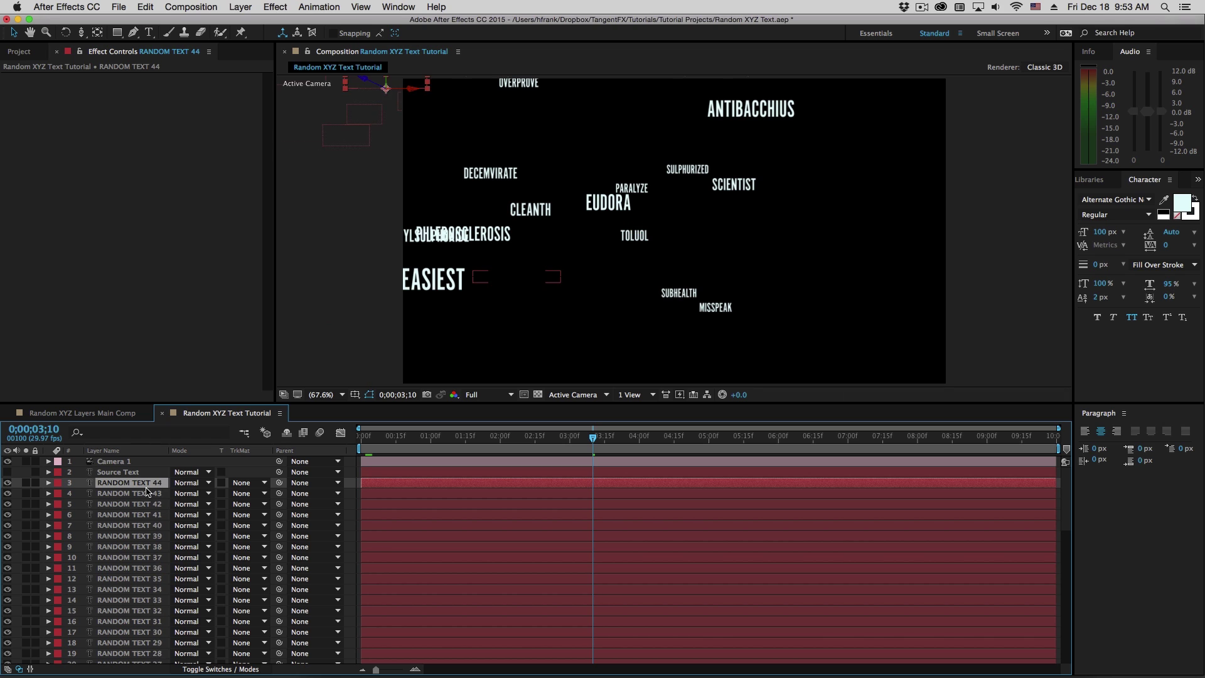
key(super+d)
key(super+d)
key(super+d)
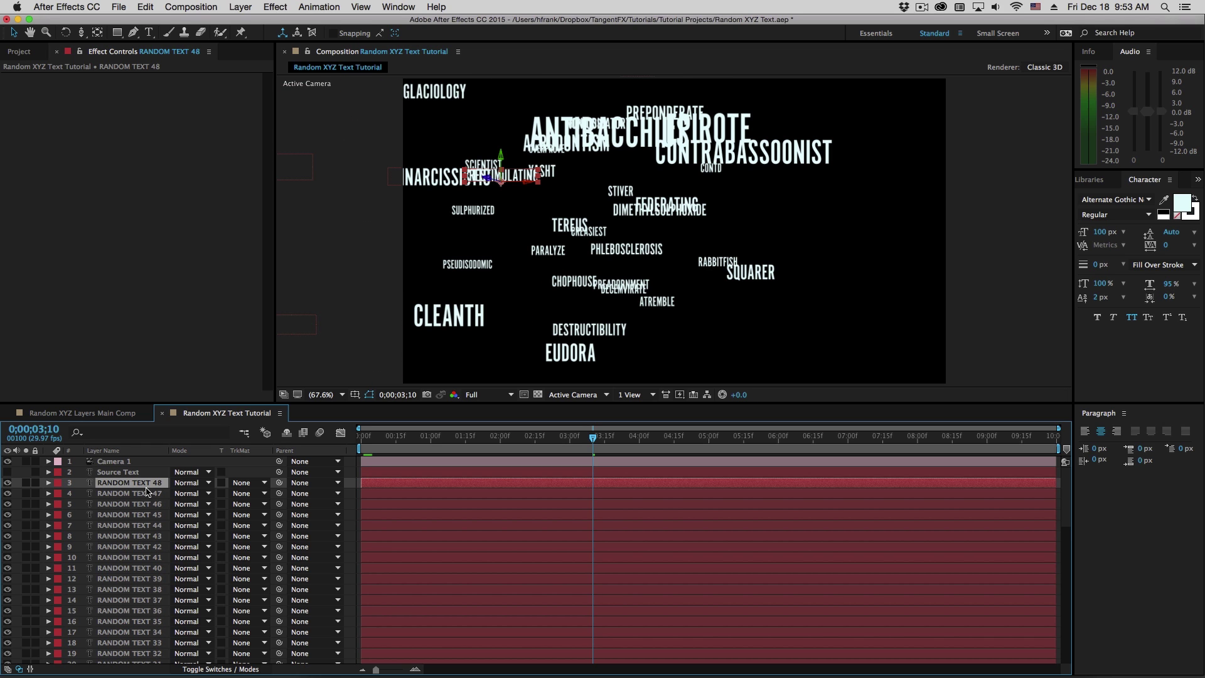
key(super+d)
key(super+d)
key(super+d)
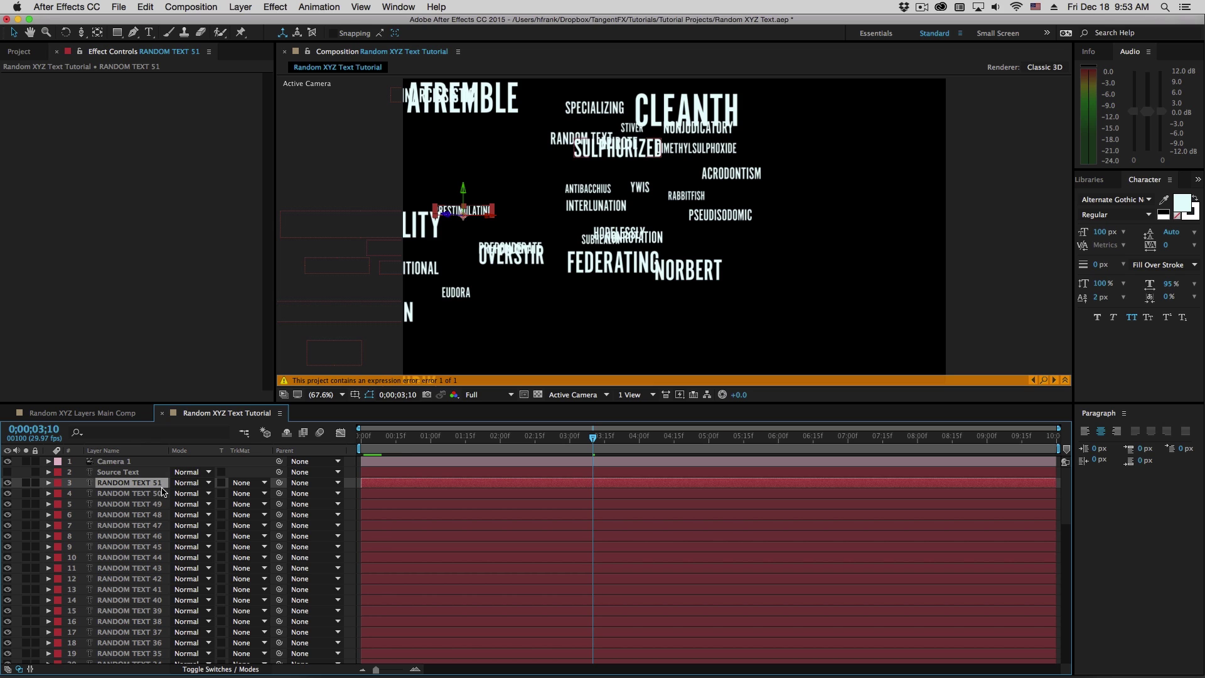
Reveal the expressions on RANDOM TEXT 51 and delete that surplus layer
key(e)
key(e)
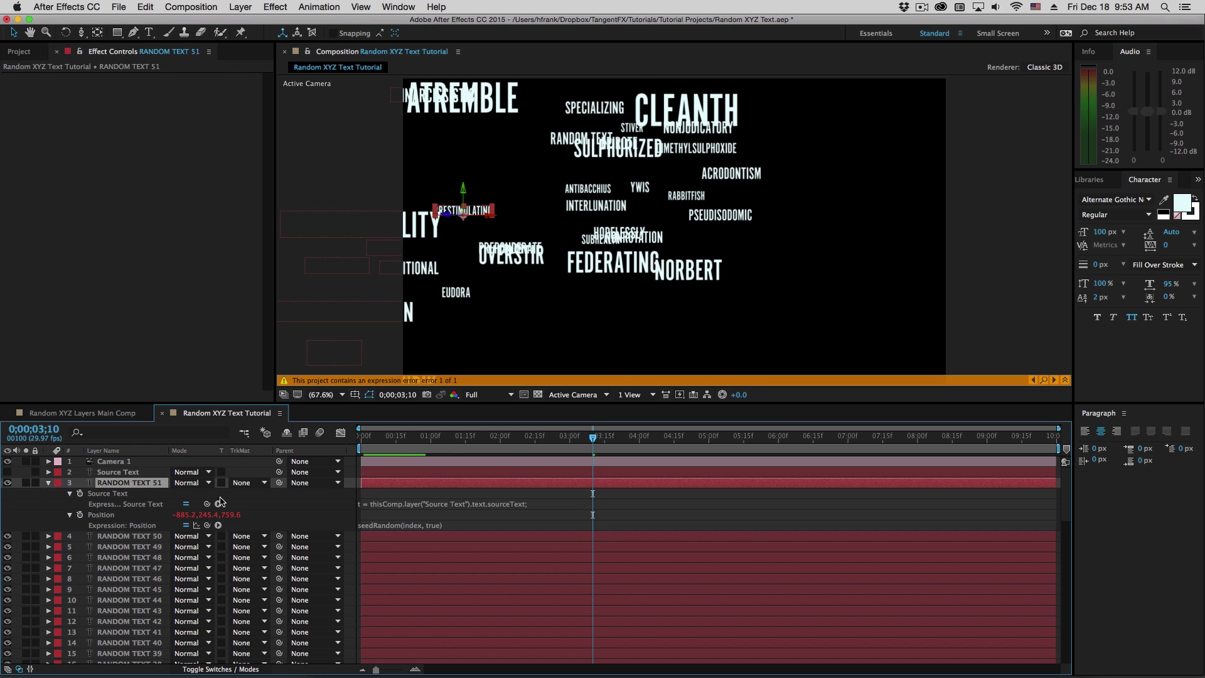
key(Delete)
scroll(167, 547, down, 4)
scroll(168, 546, down, 10)
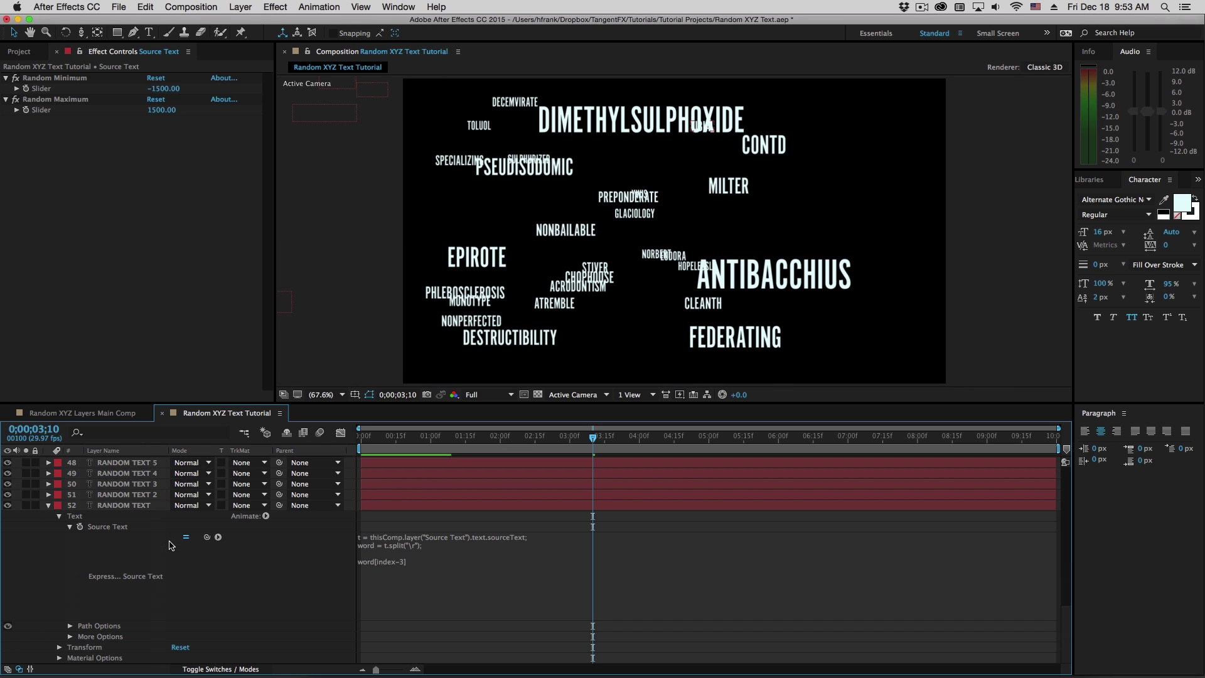
scroll(188, 558, up, 14)
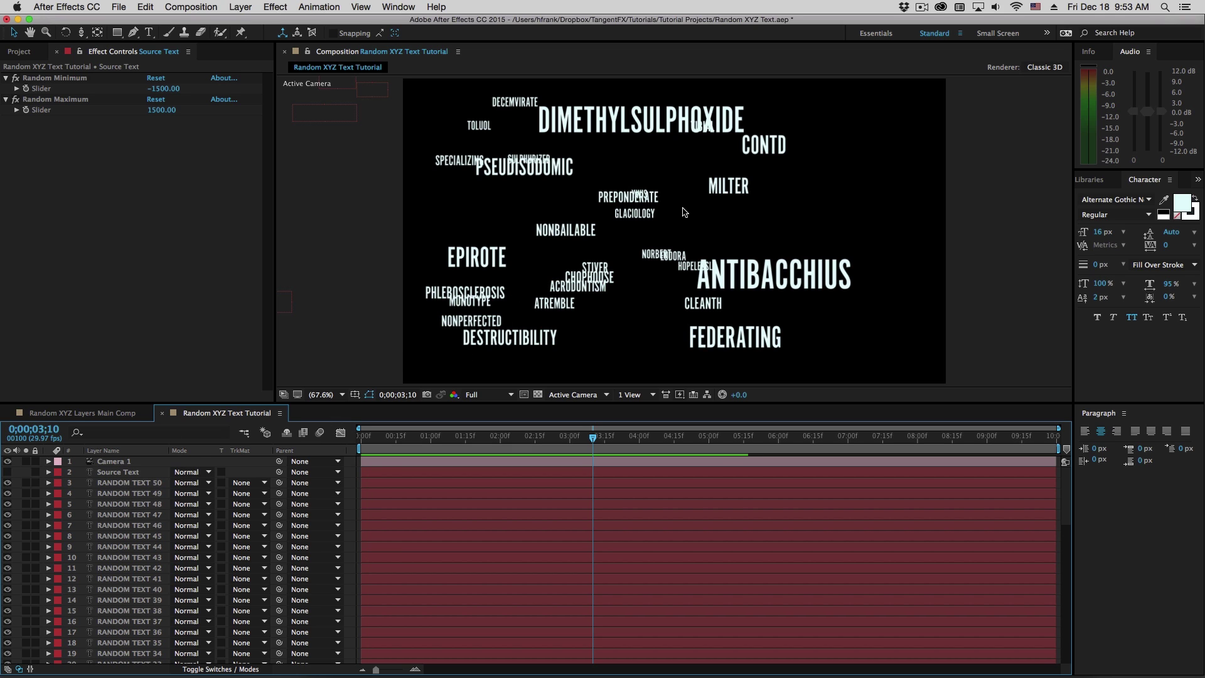
Pre-compose all layers, including the camera and Source Text, into a new composition named Random Text Group 1
click(122, 461)
scroll(169, 546, down, 1)
scroll(170, 546, down, 15)
key(super+a)
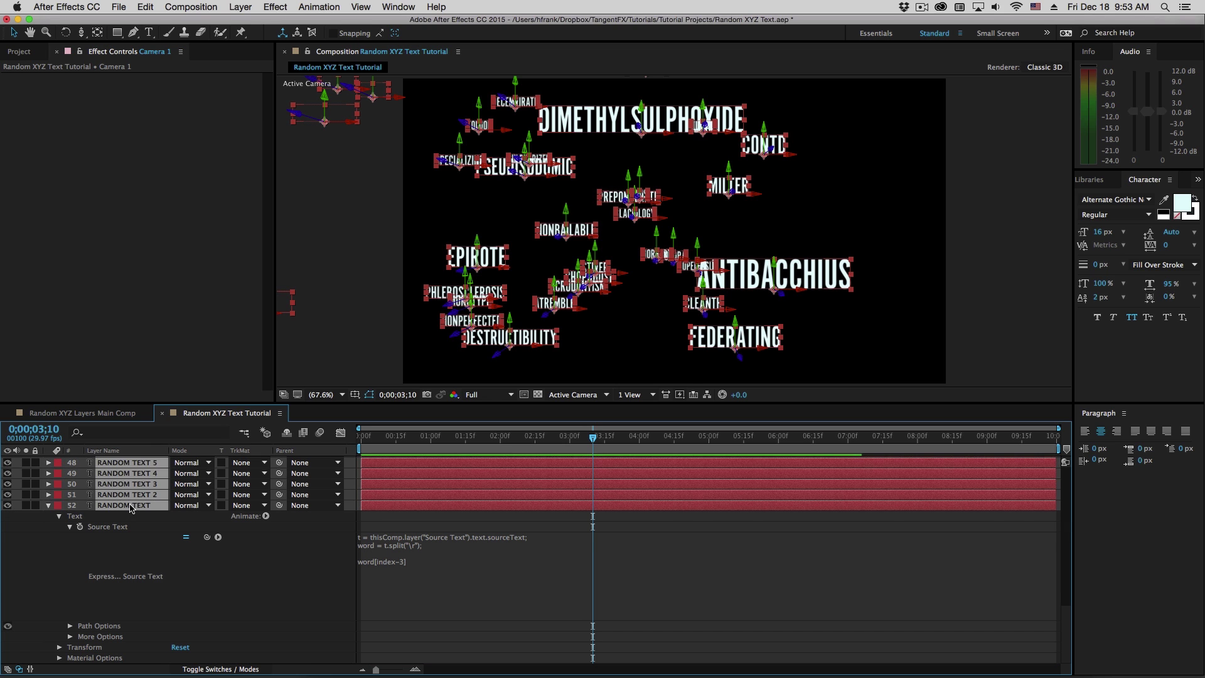
scroll(134, 513, up, 15)
key(super+shift+c)
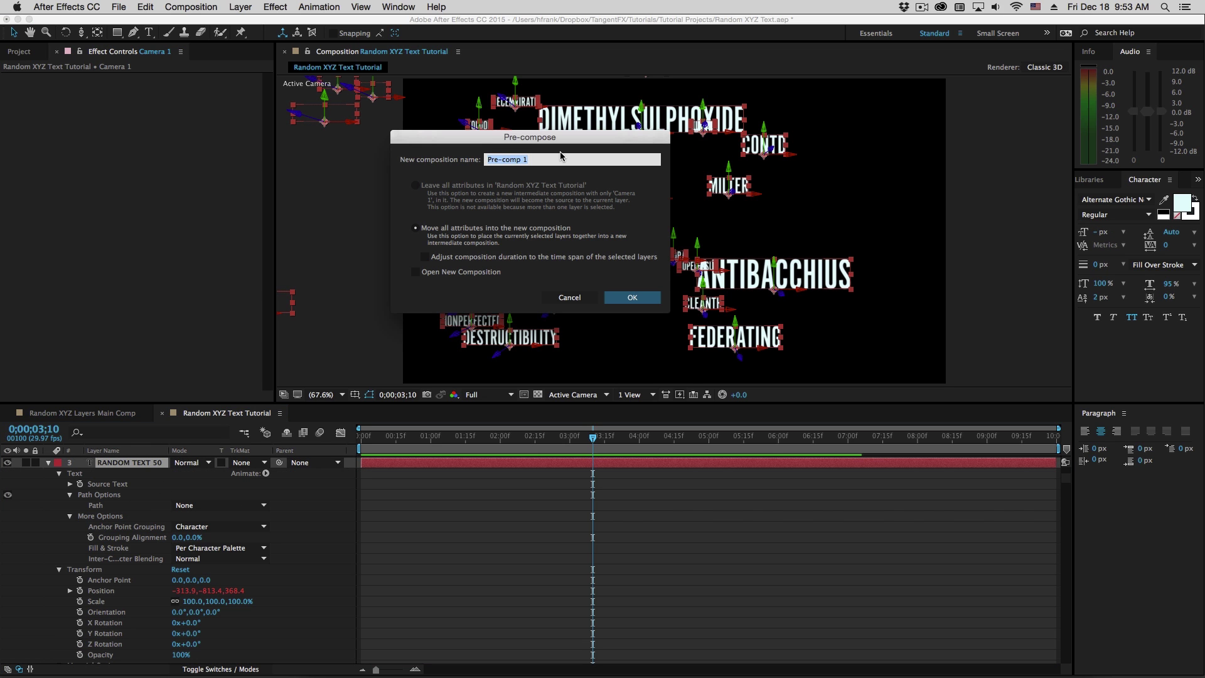
text(Random Text Grou)
key(Return)
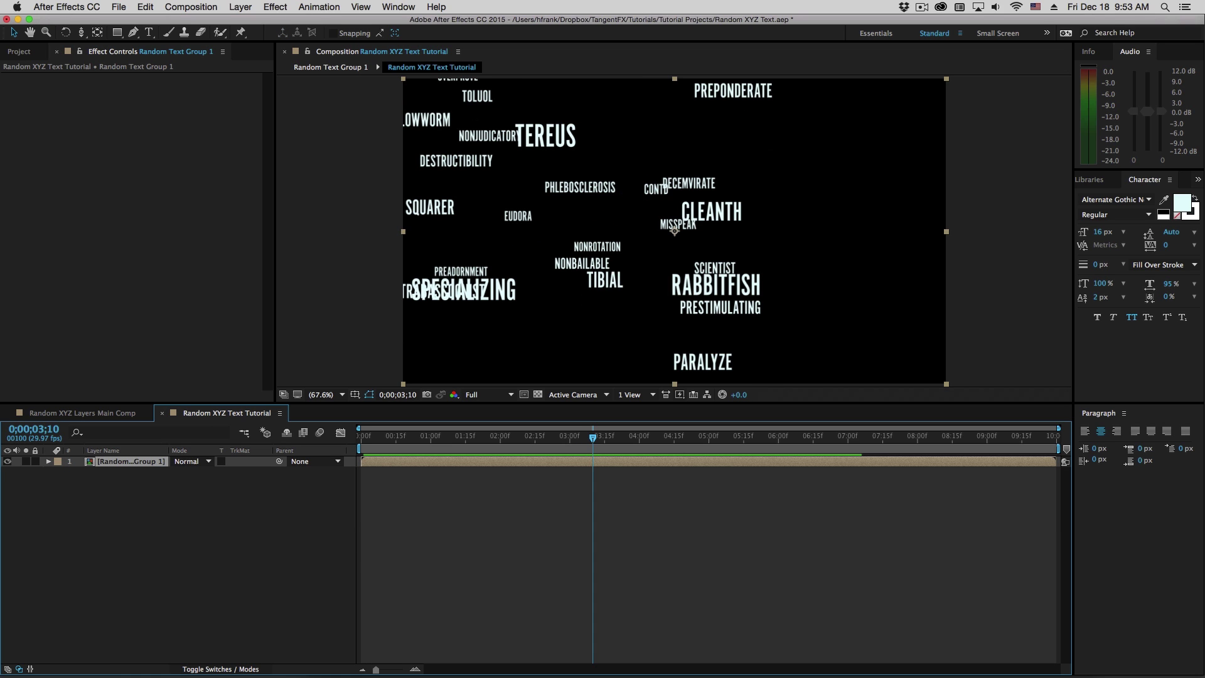
Make Random Text Group 1 a 3D layer and test moving and rotating it in the composition
key(w)
drag(722, 226, 683, 289)
key(ctrl+z)
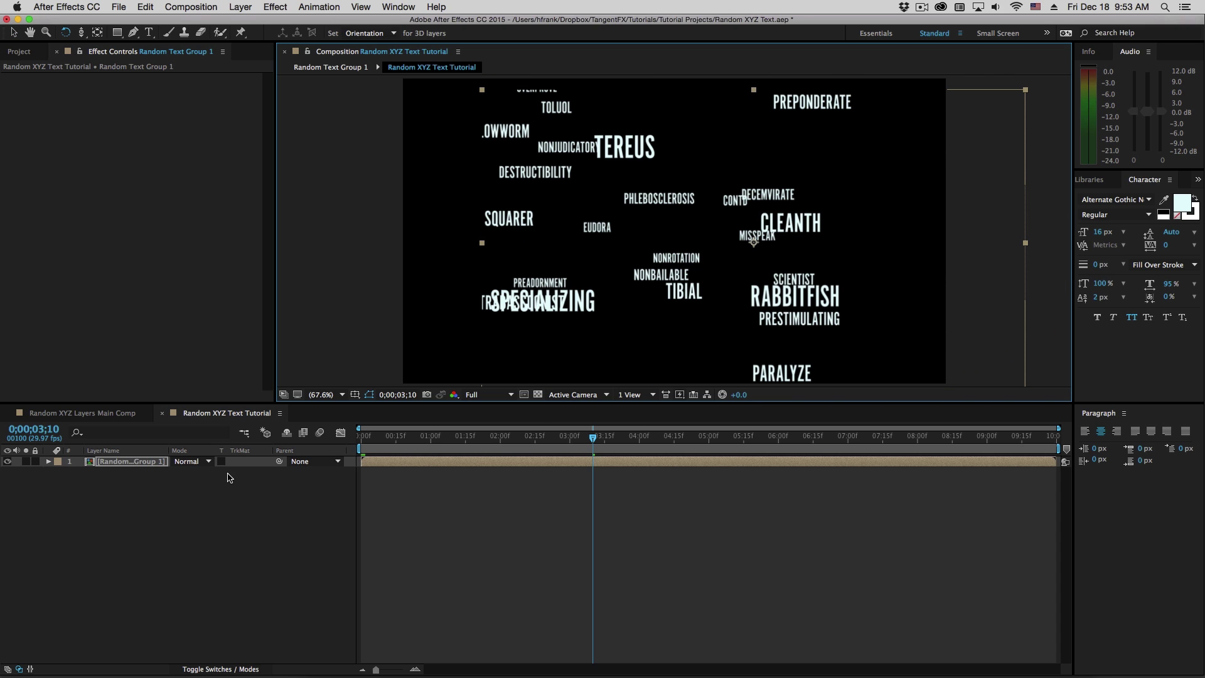
click(206, 668)
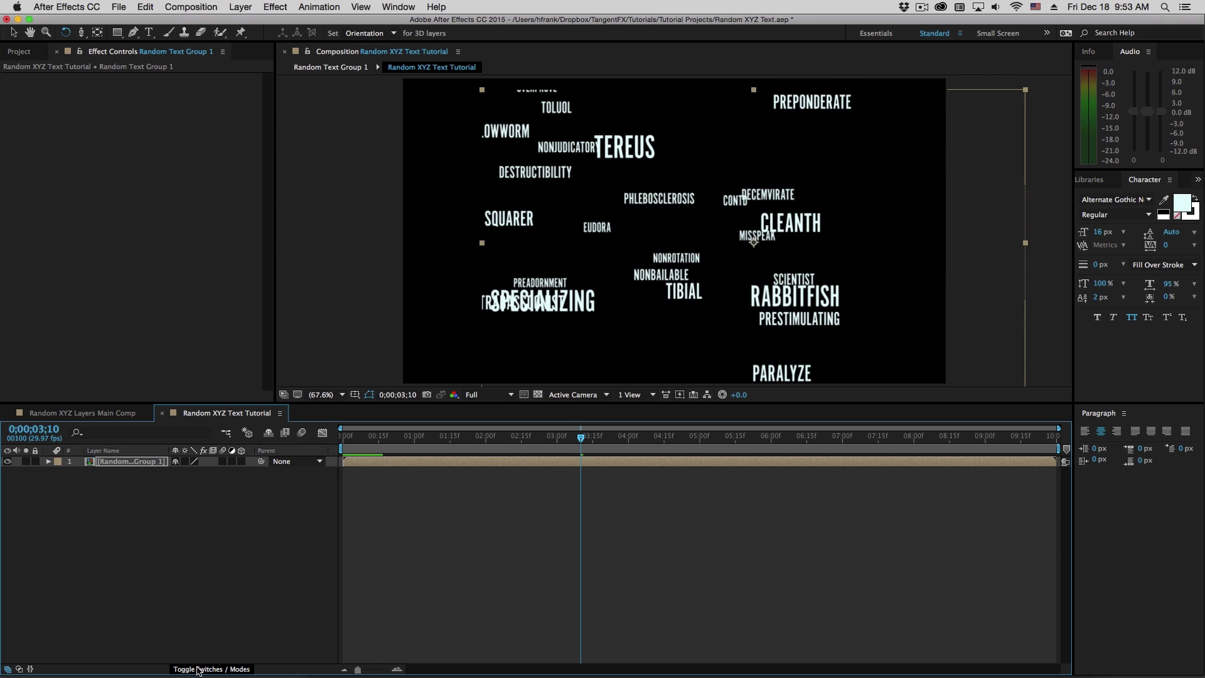
click(242, 461)
drag(769, 276, 673, 268)
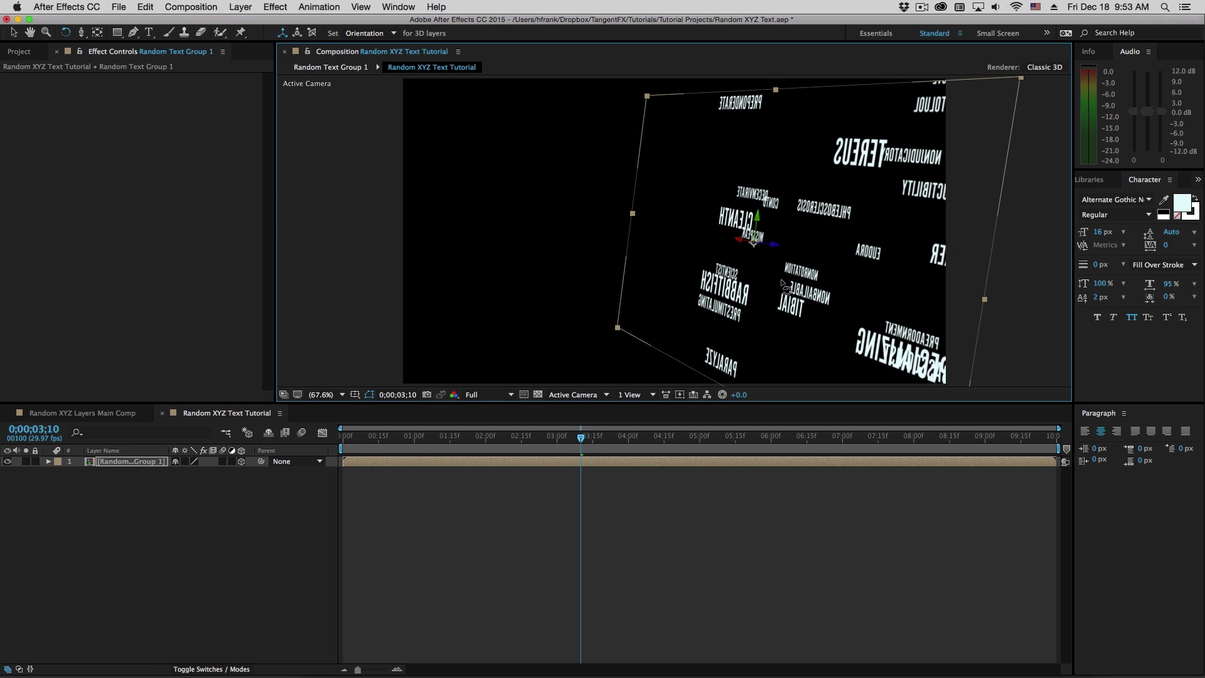
key(v)
drag(786, 286, 637, 282)
key(w)
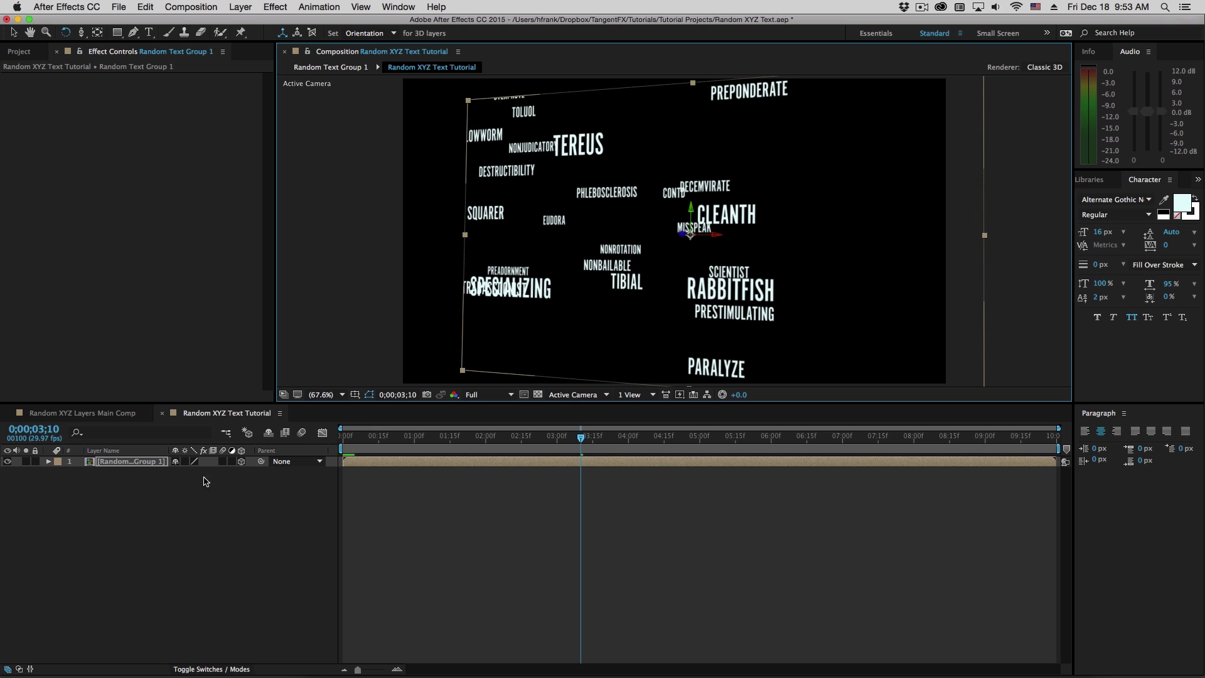
Collapse transformations on the Random Text Group 1 layer
click(185, 462)
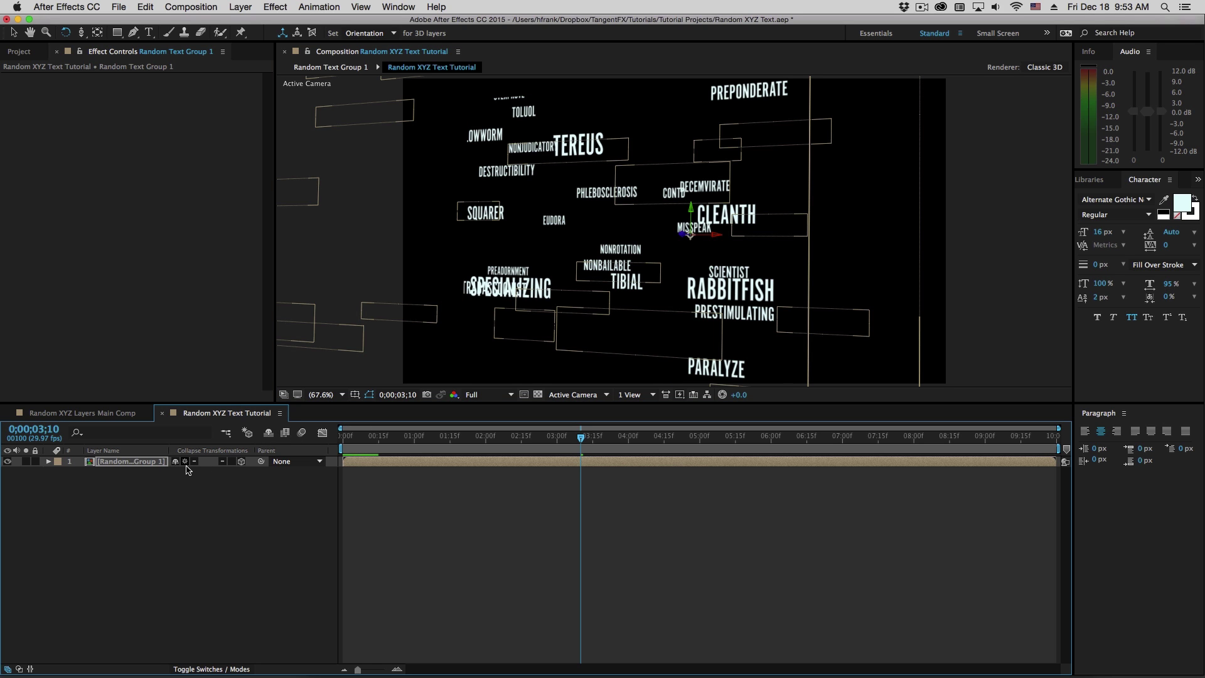
drag(590, 305, 254, 177)
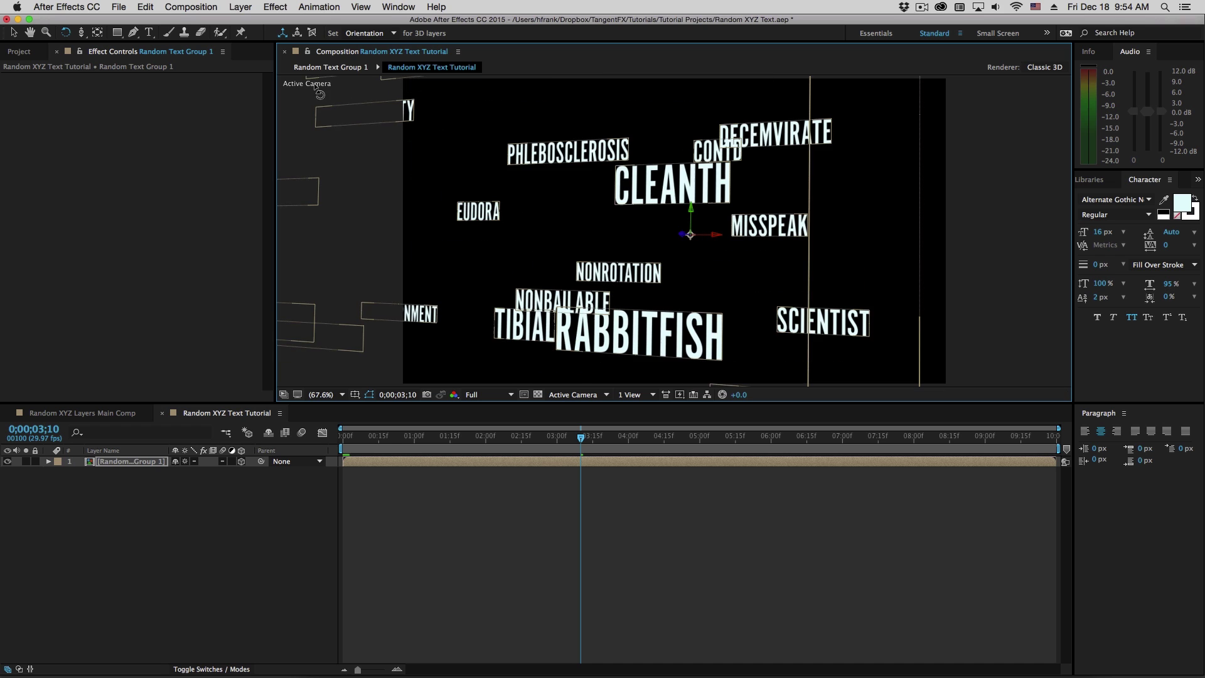
Add a new camera to the composition and pull it back from the text group
click(240, 7)
mouse_move(246, 21)
click(427, 61)
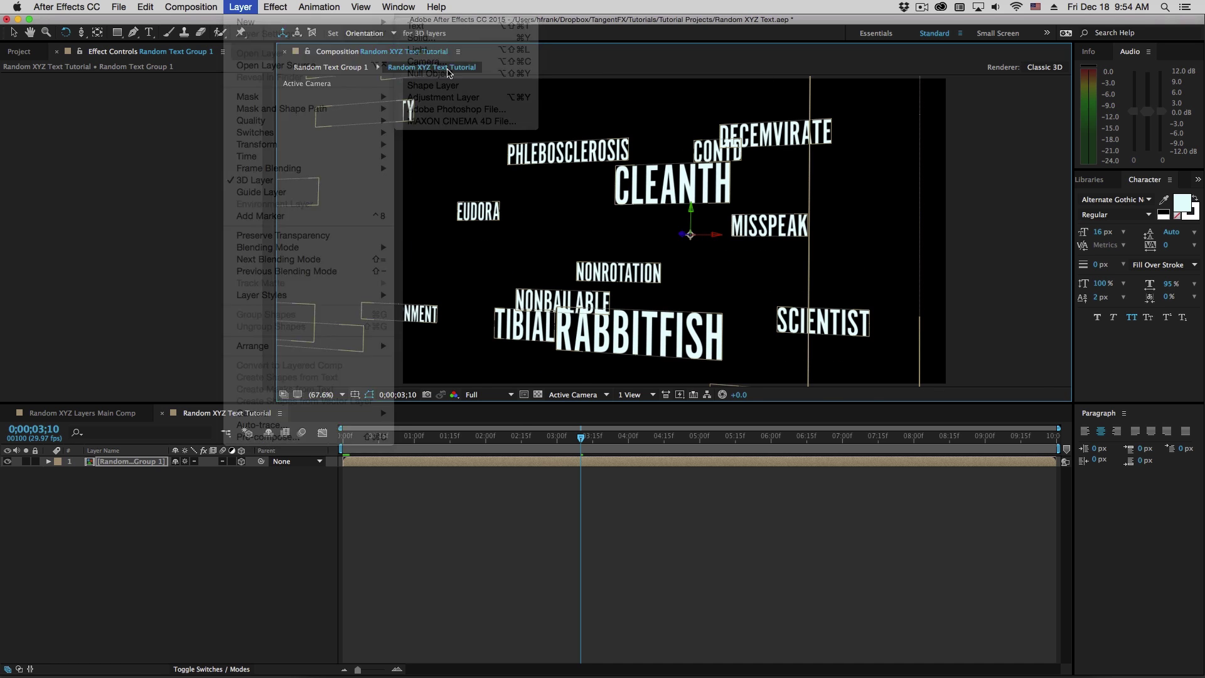
drag(660, 237, 640, 285)
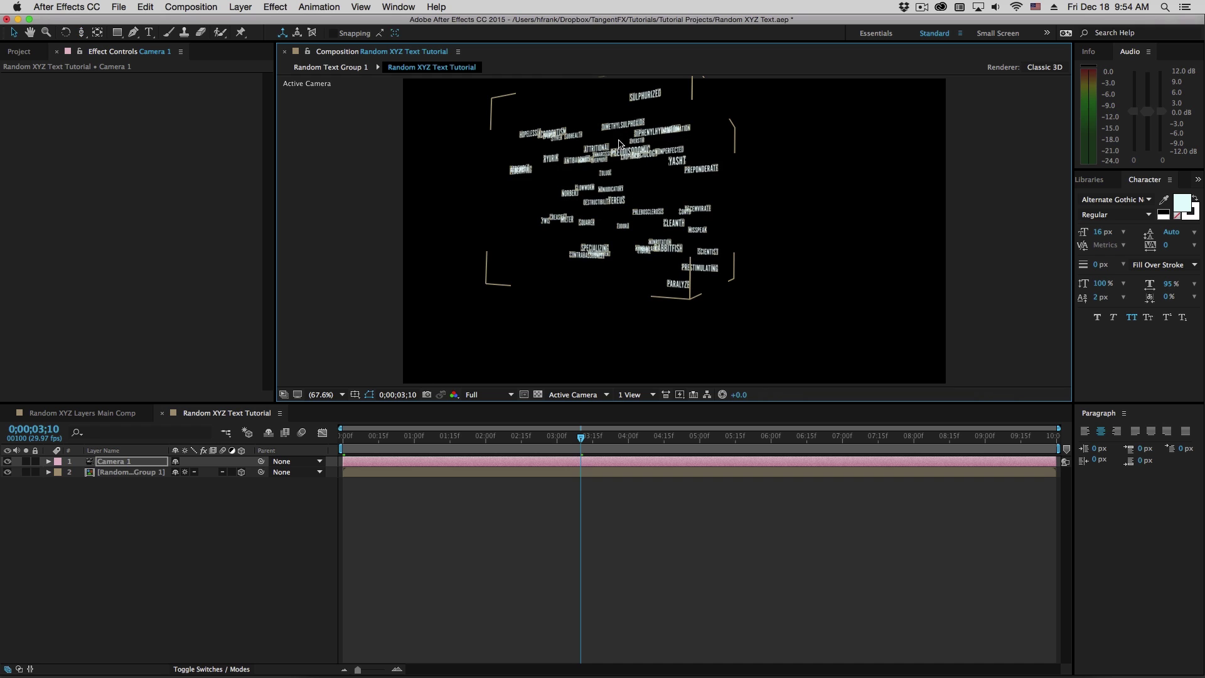
Select the Random Text Group 1 layer and rotate it to an angled view in the composition
click(635, 176)
key(w)
drag(684, 215, 697, 240)
Unlink the scale dimensions of Random Text Group 1 and stretch its Z scale to 334%
key(s)
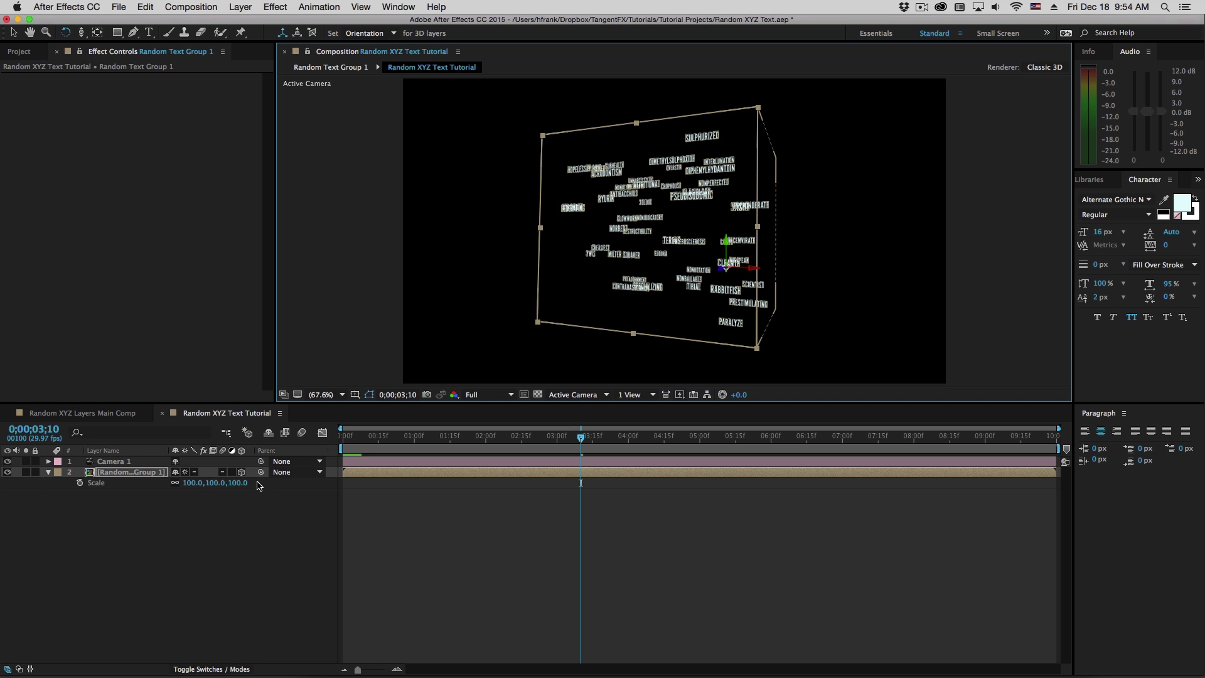
click(175, 483)
drag(237, 486, 373, 471)
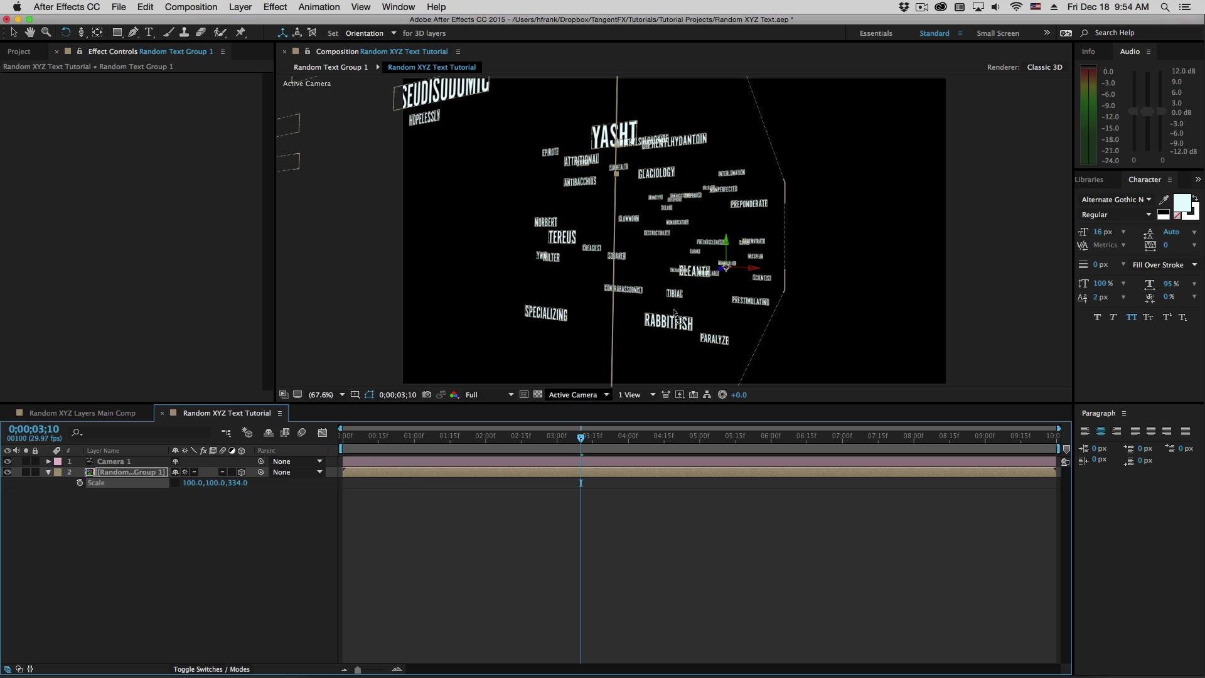
Move Random Text Group 1 sideways in the composition and undo the last two adjustments
key(v)
drag(574, 235, 745, 228)
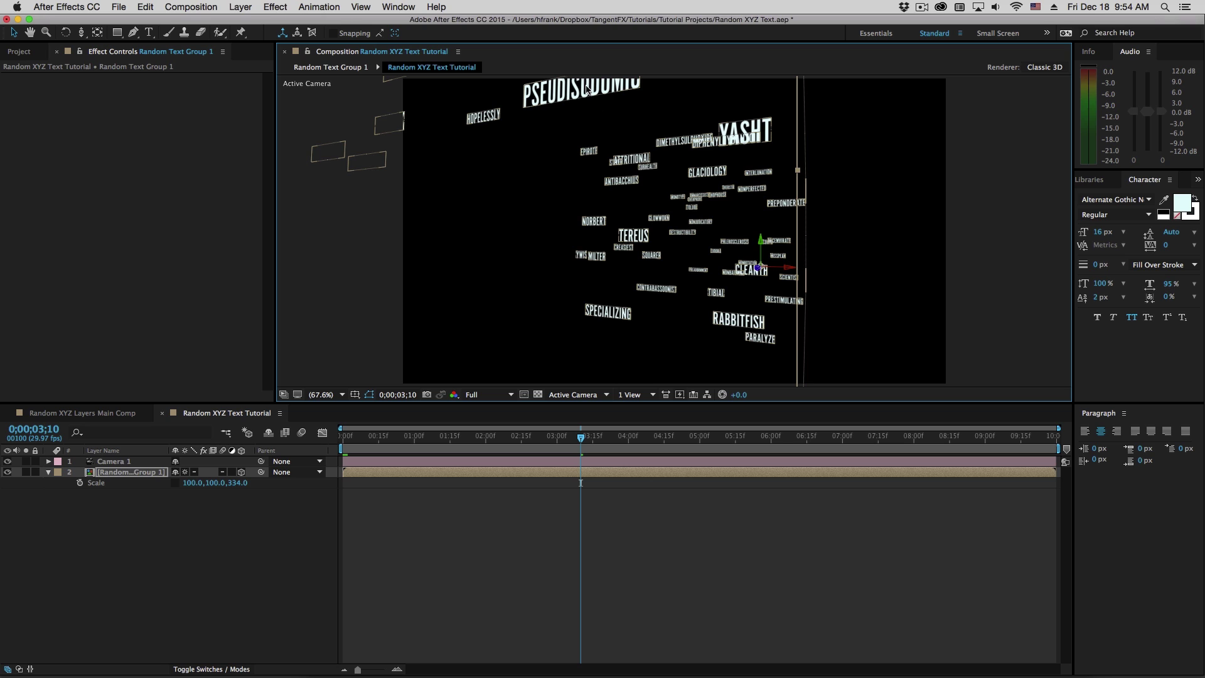
key(super+z)
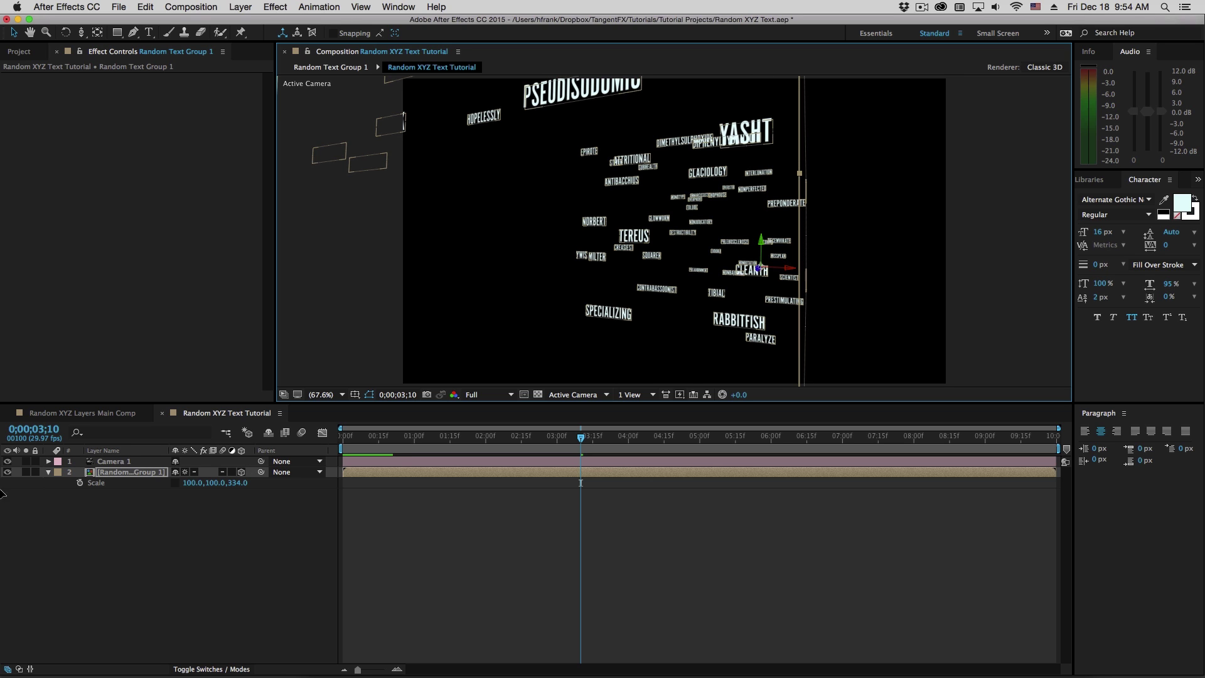
key(super+z)
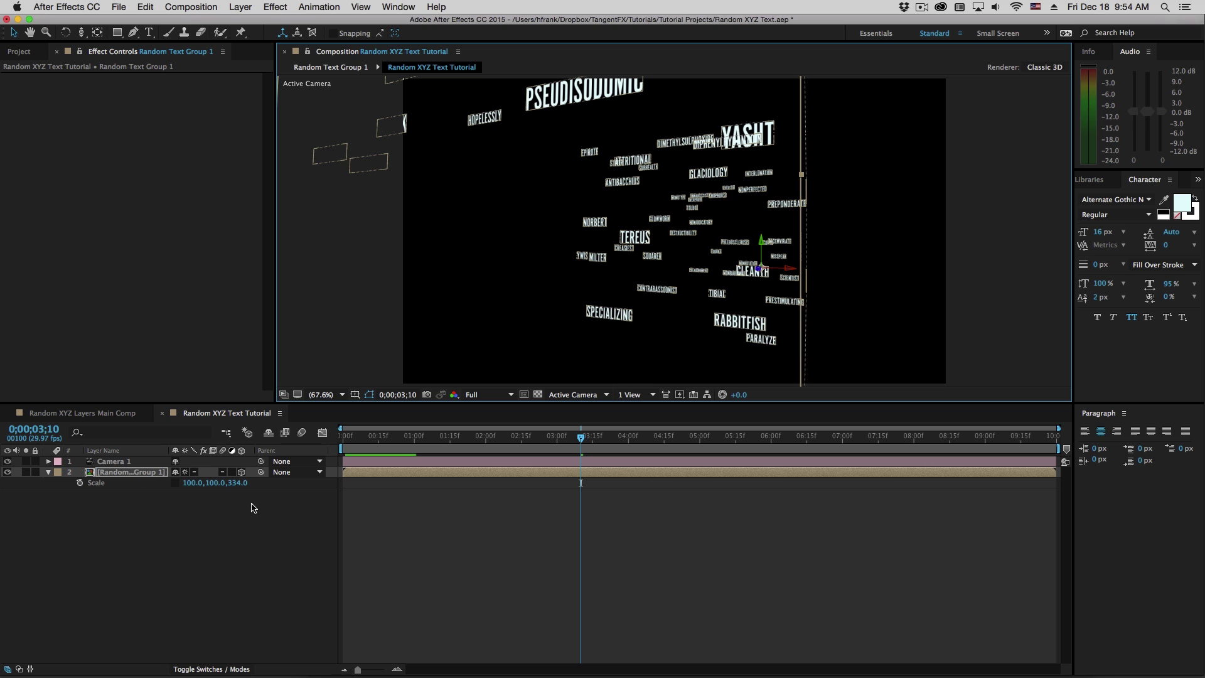
Set the Z scale of Random Text Group 1 to 300%
click(237, 483)
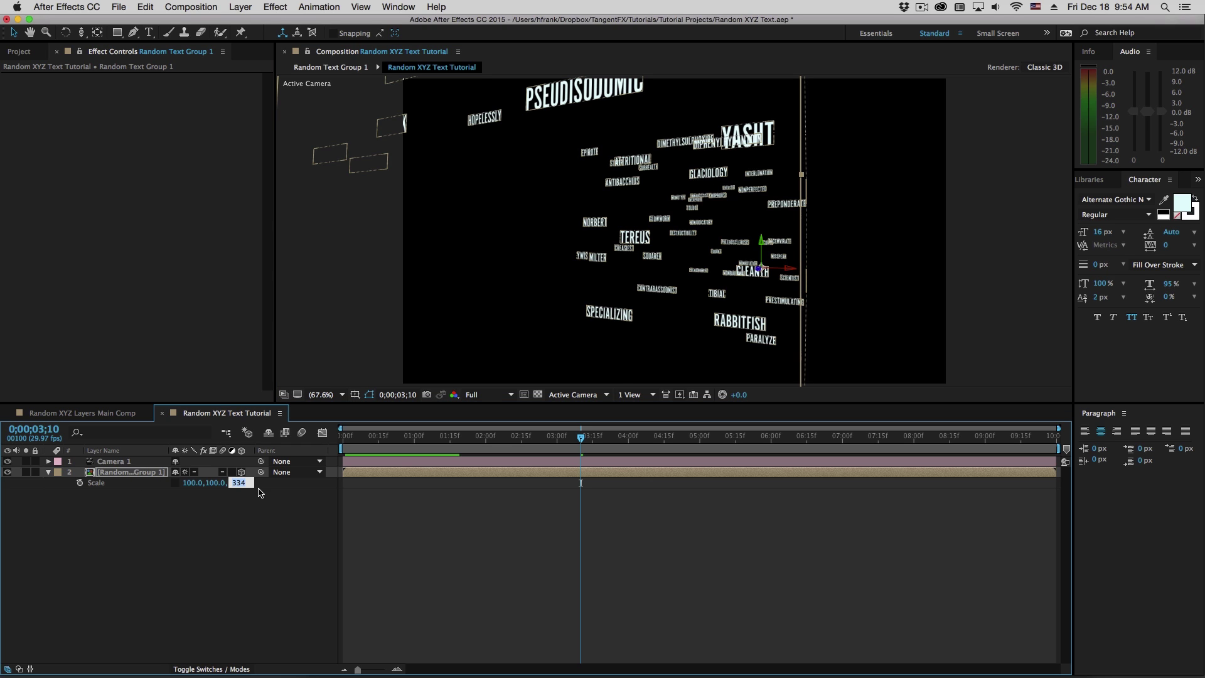
text(300)
key(Return)
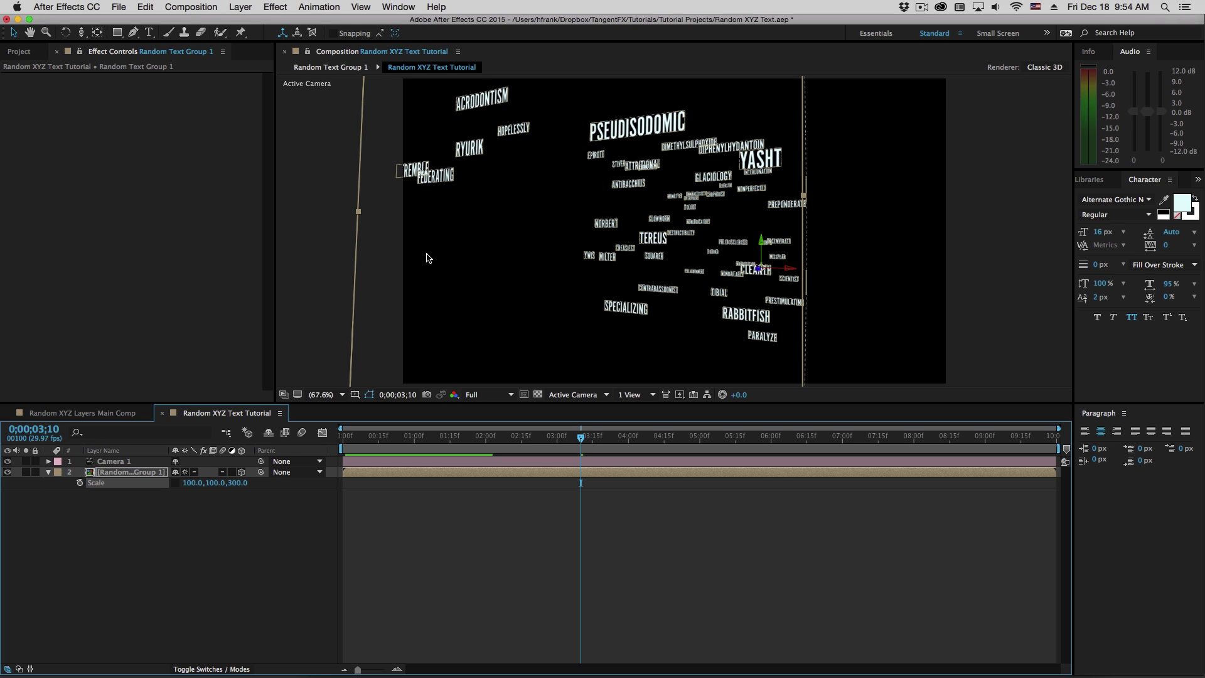
Examine the Gradient Ramp background of Dark Gray Solid 2 in Random XYZ Layers Main Comp by soloing the layer briefly
click(63, 413)
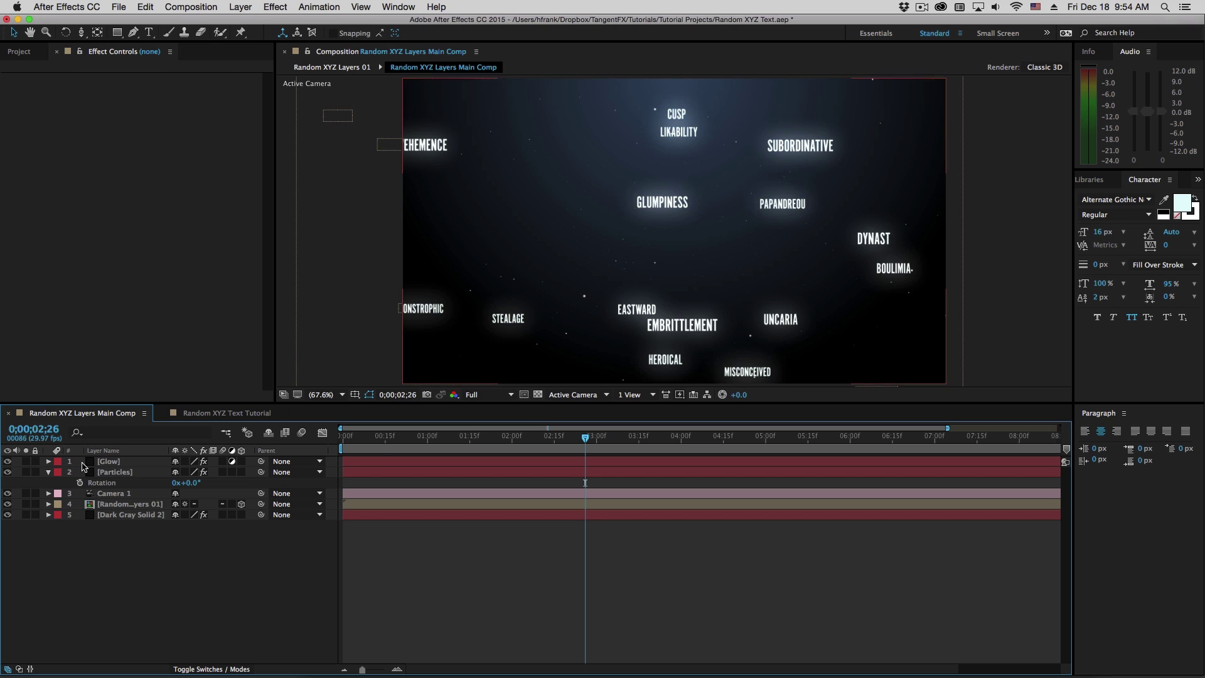
click(103, 514)
click(25, 514)
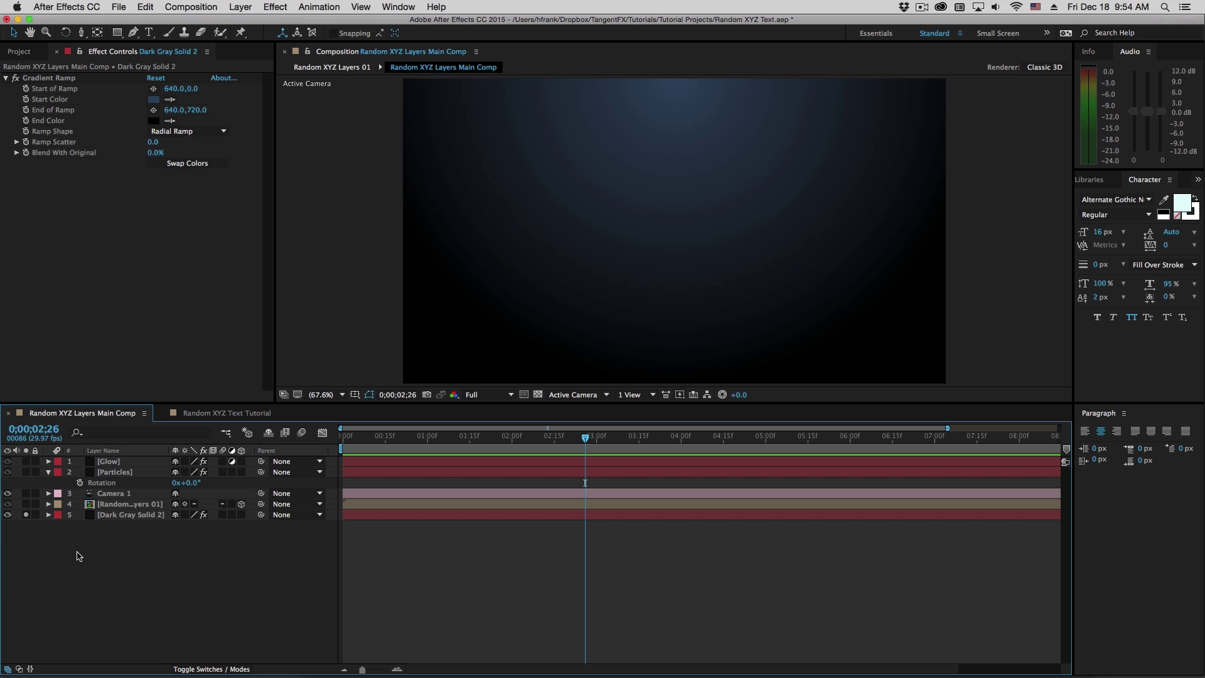
click(25, 514)
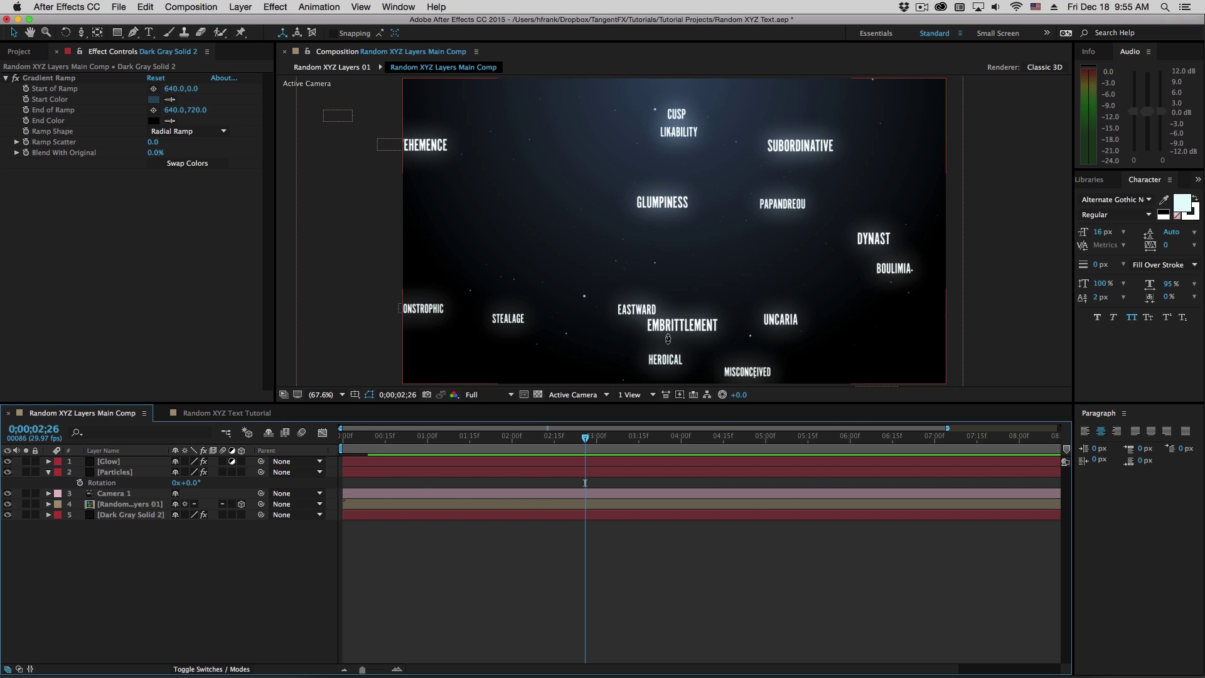
Move the camera in toward the words to inspect the particles, and undo the last camera move
key(c)
drag(676, 307, 697, 282)
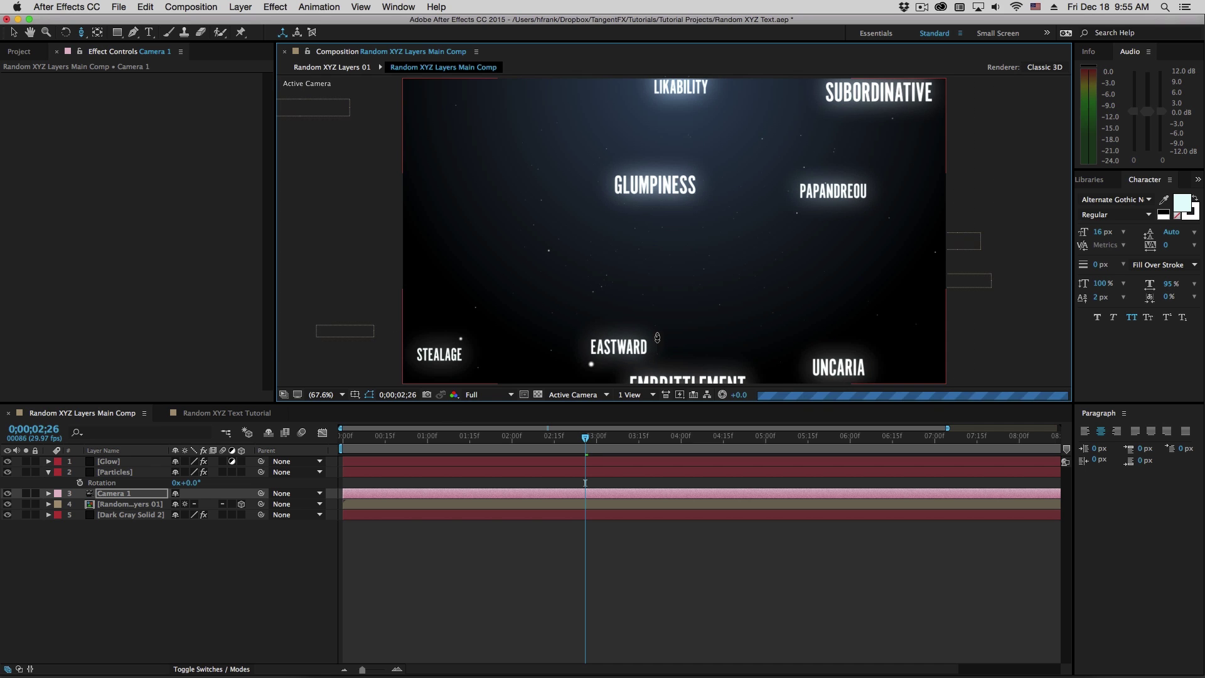
key(super+z)
Reveal the effects on the Particles layer and delete its Particular effect
click(139, 472)
key(e)
click(94, 490)
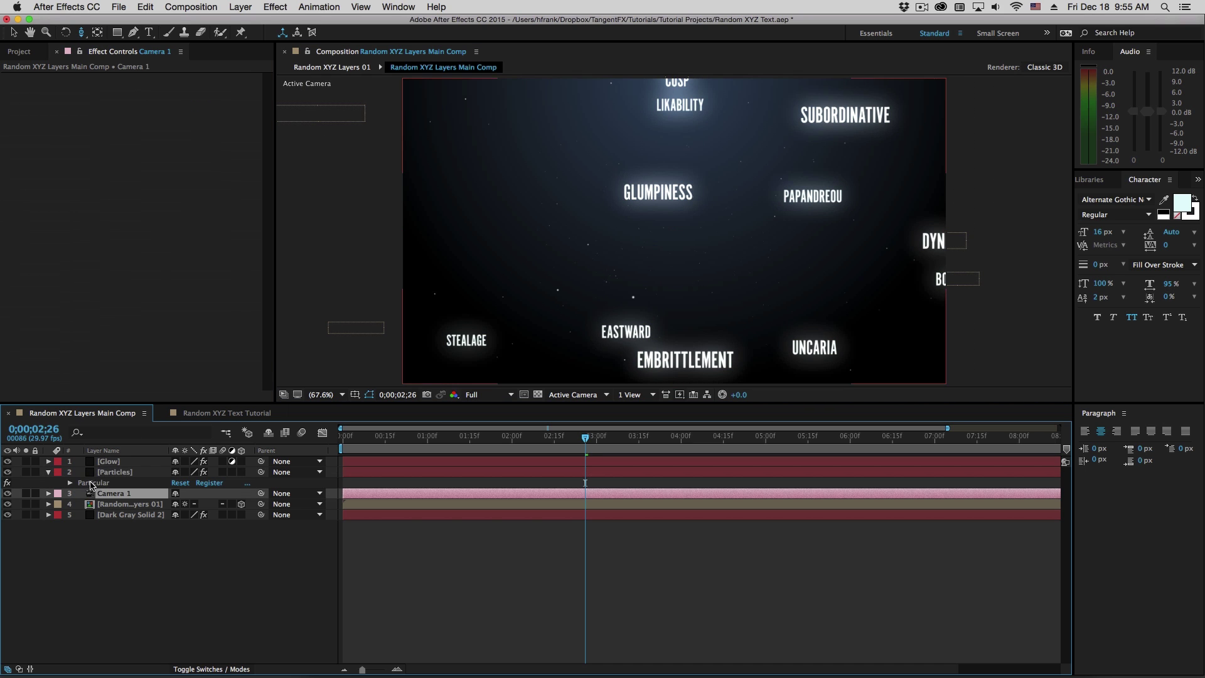
click(91, 483)
key(Delete)
Apply the Trapcode Particular effect to the Particles layer and view its version information
click(262, 6)
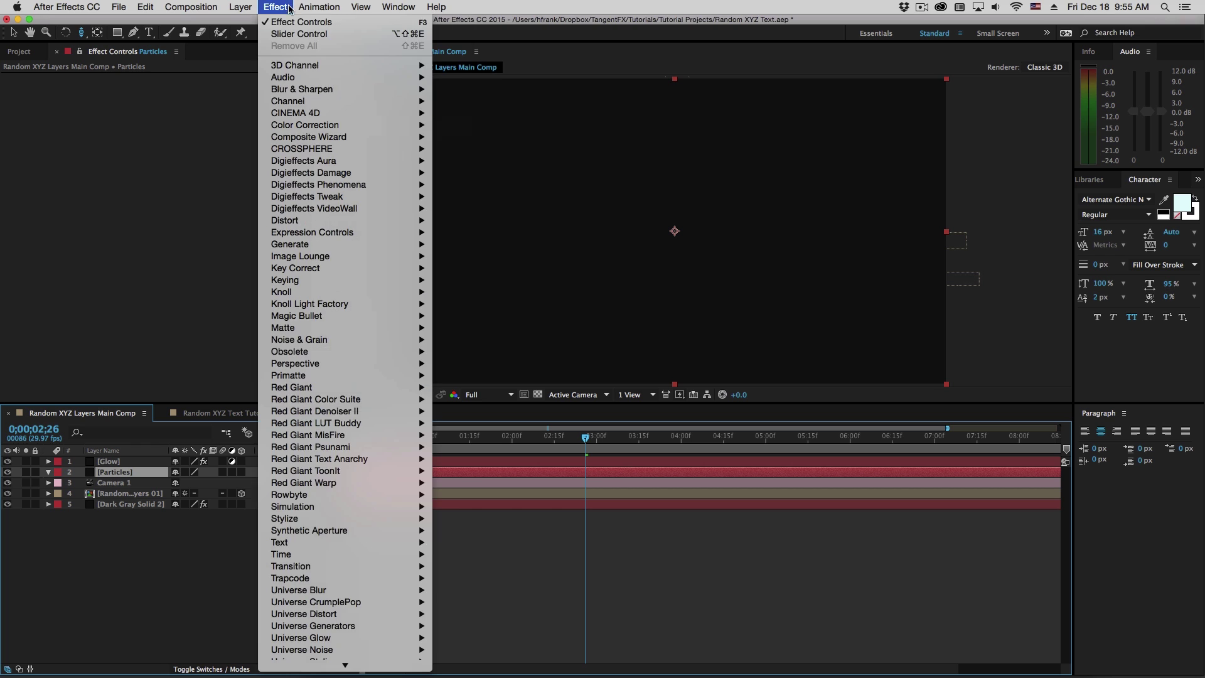
scroll(313, 496, down, 3)
mouse_move(316, 513)
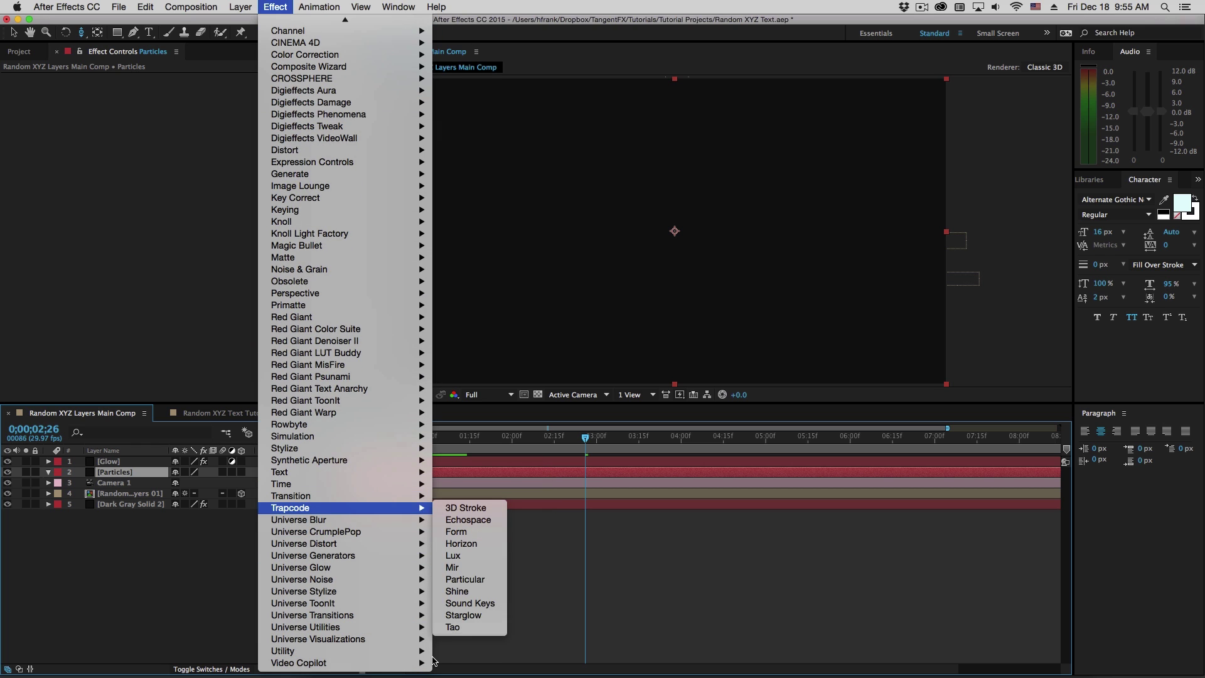
click(465, 579)
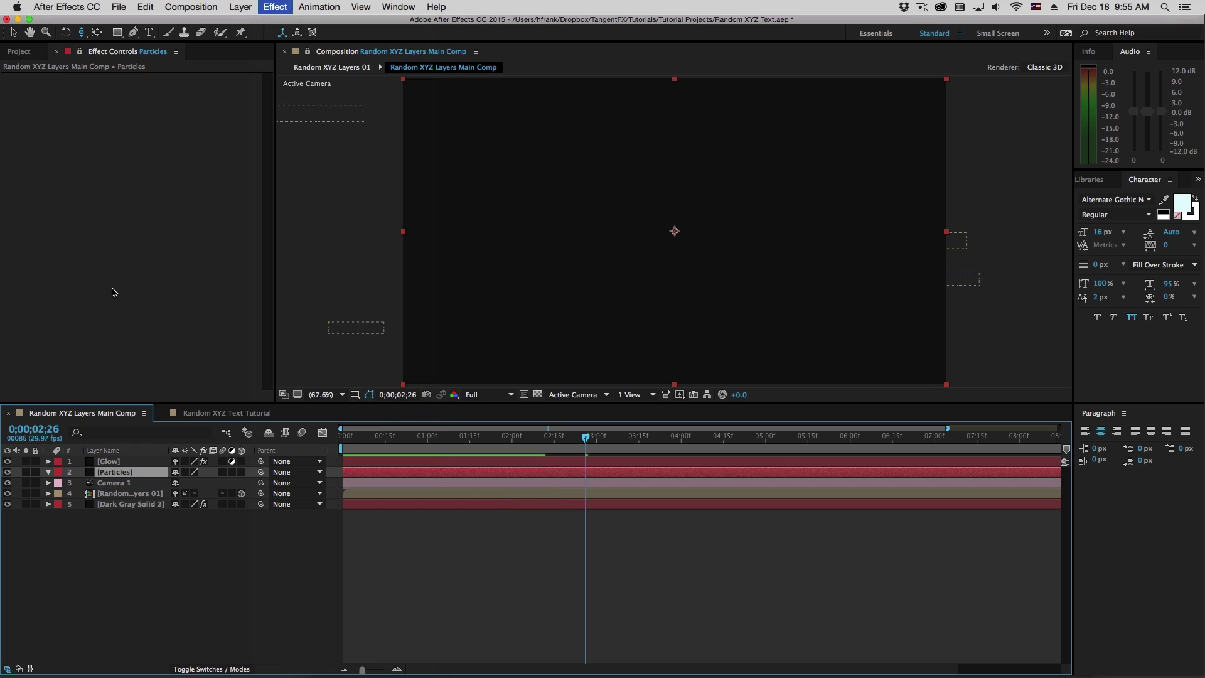
click(221, 78)
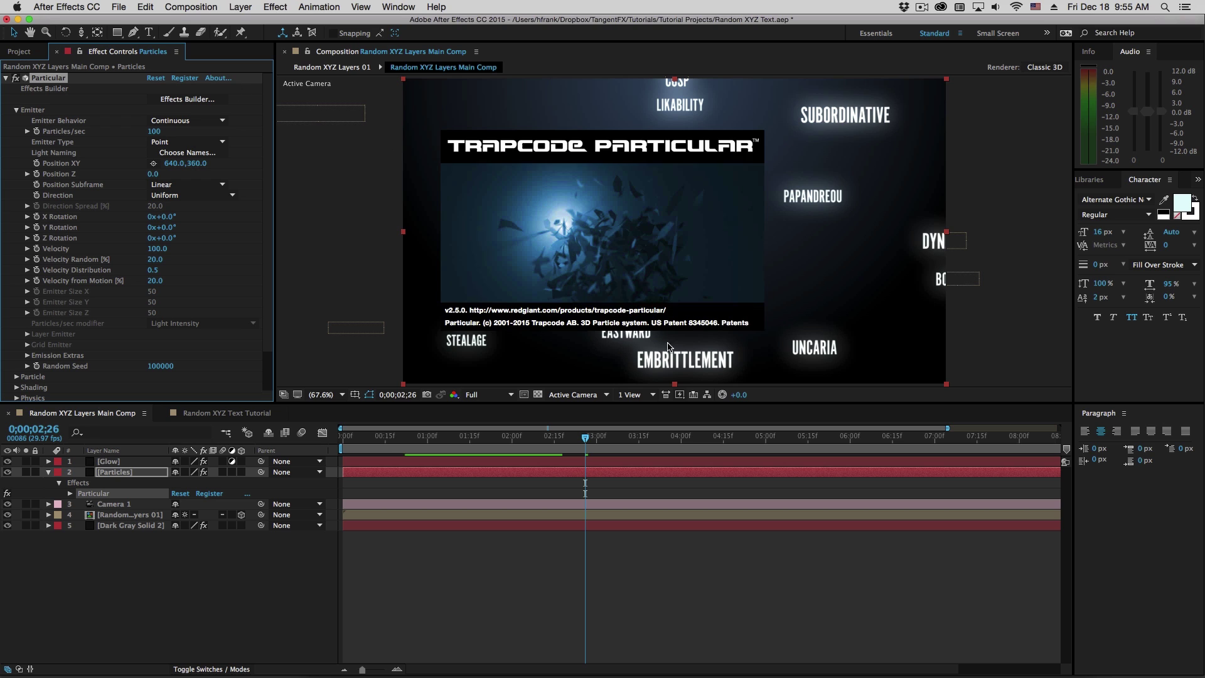
click(496, 253)
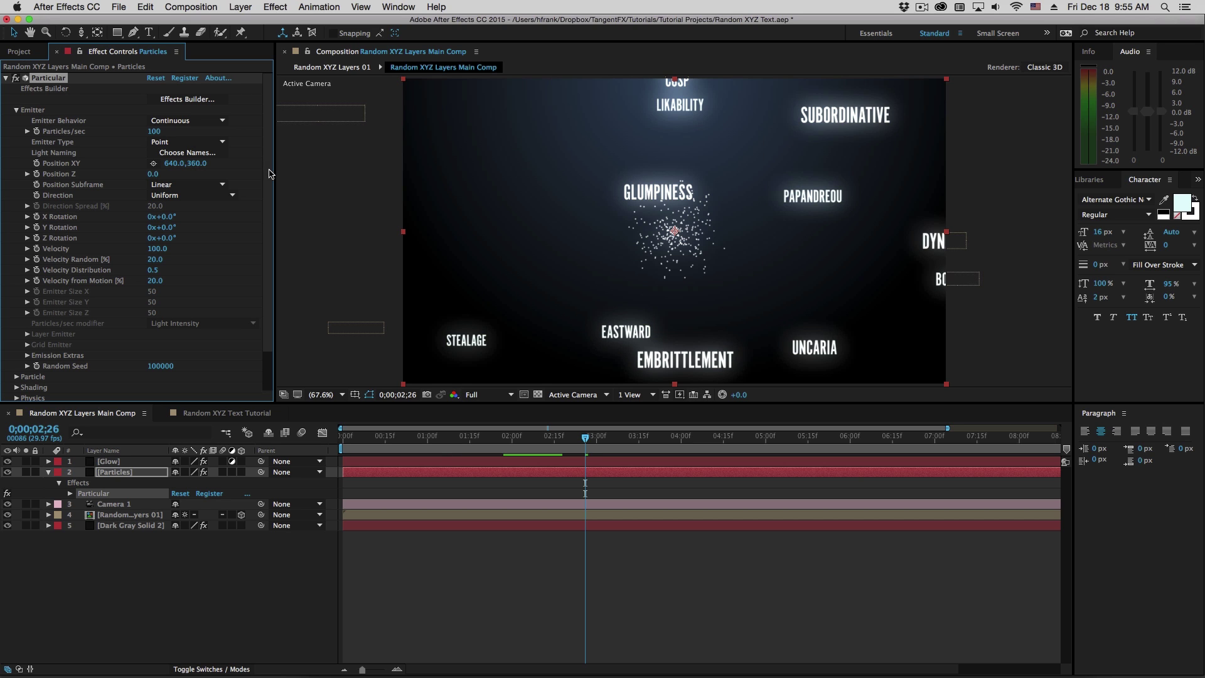
Open Particular's Effects Builder and load the Moon Dust preset from Dust and Debris
click(192, 100)
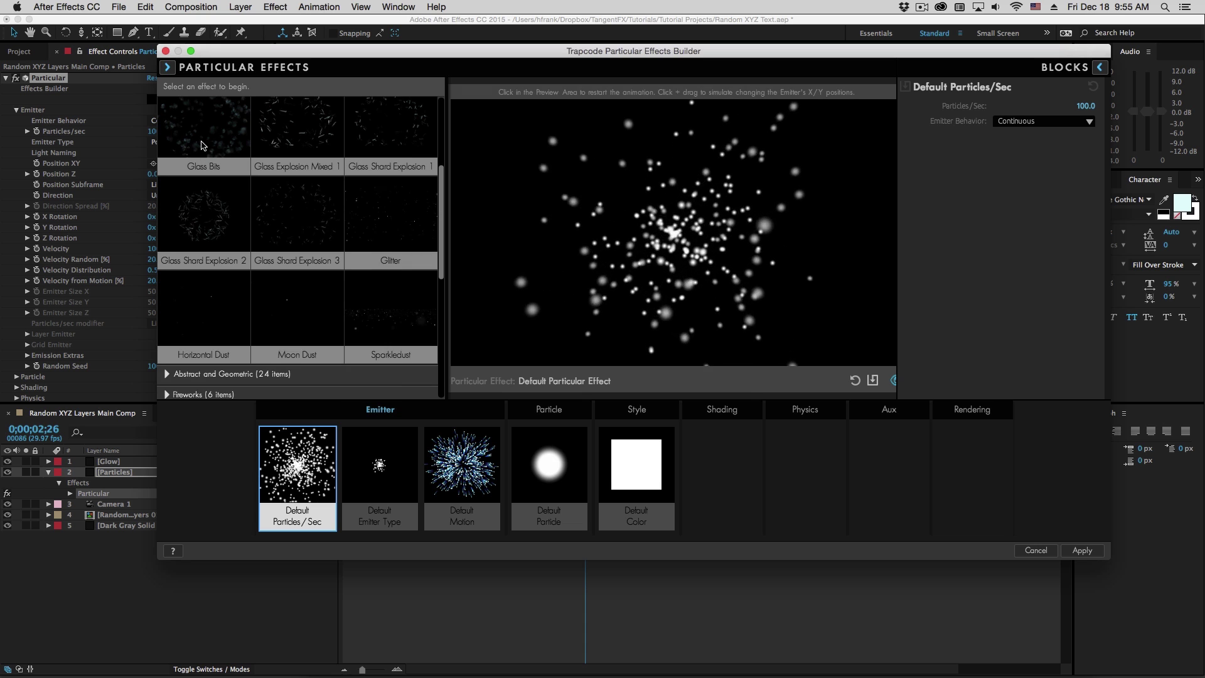
scroll(202, 146, up, 5)
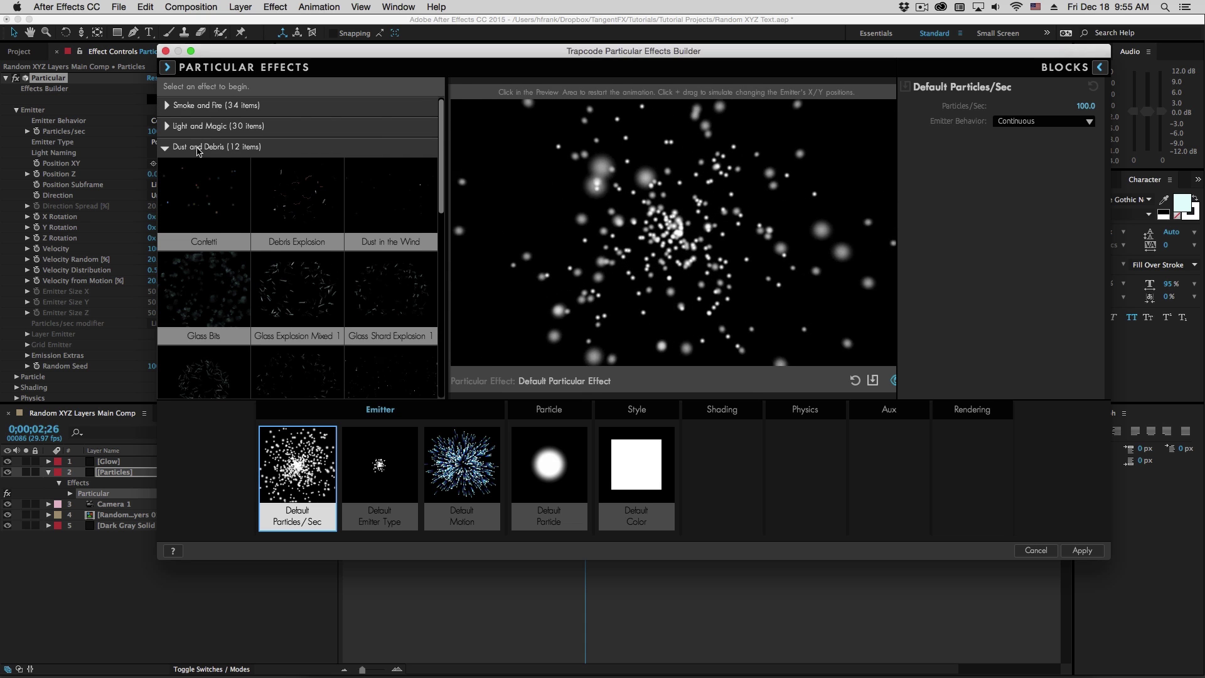
scroll(296, 238, down, 5)
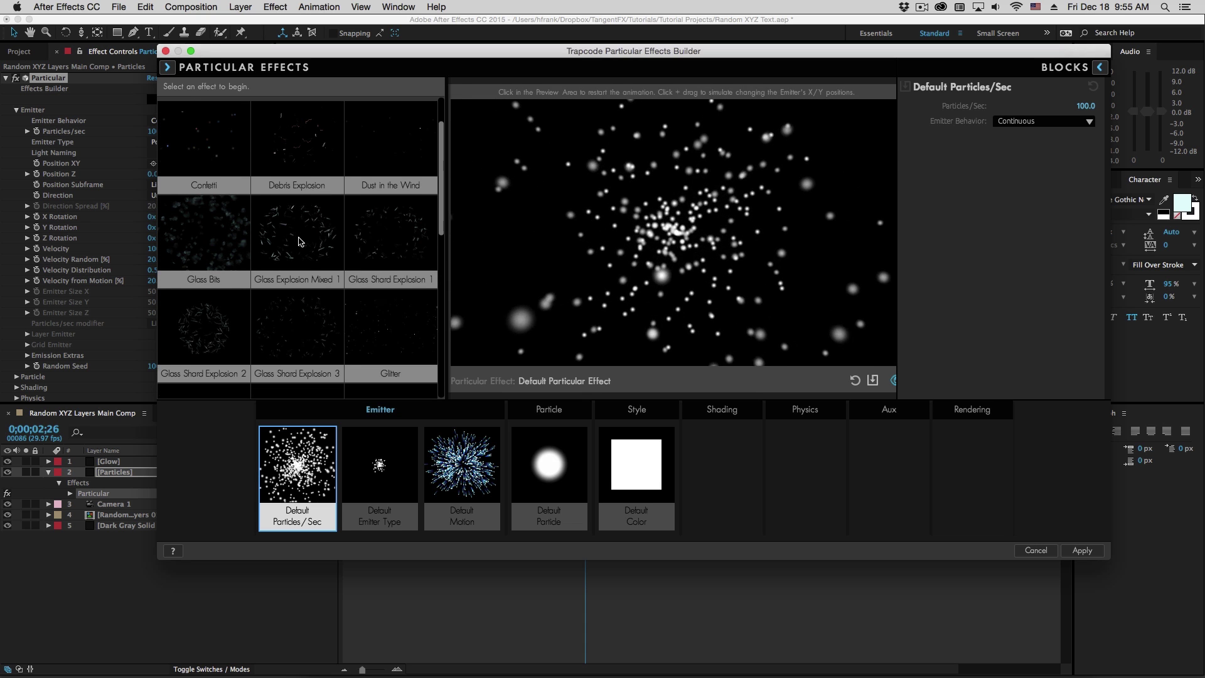
click(276, 268)
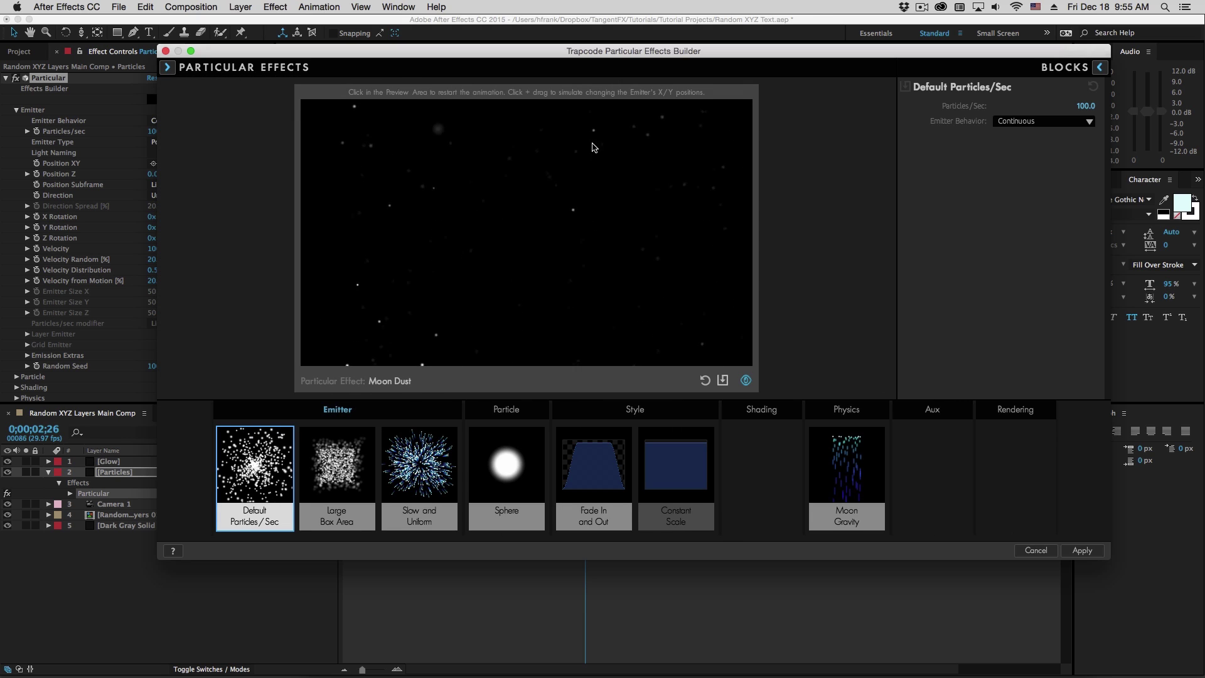
Set the Moon Gravity block's gravity to 1 and apply the customized Moon Dust effect to the Particles layer
click(846, 477)
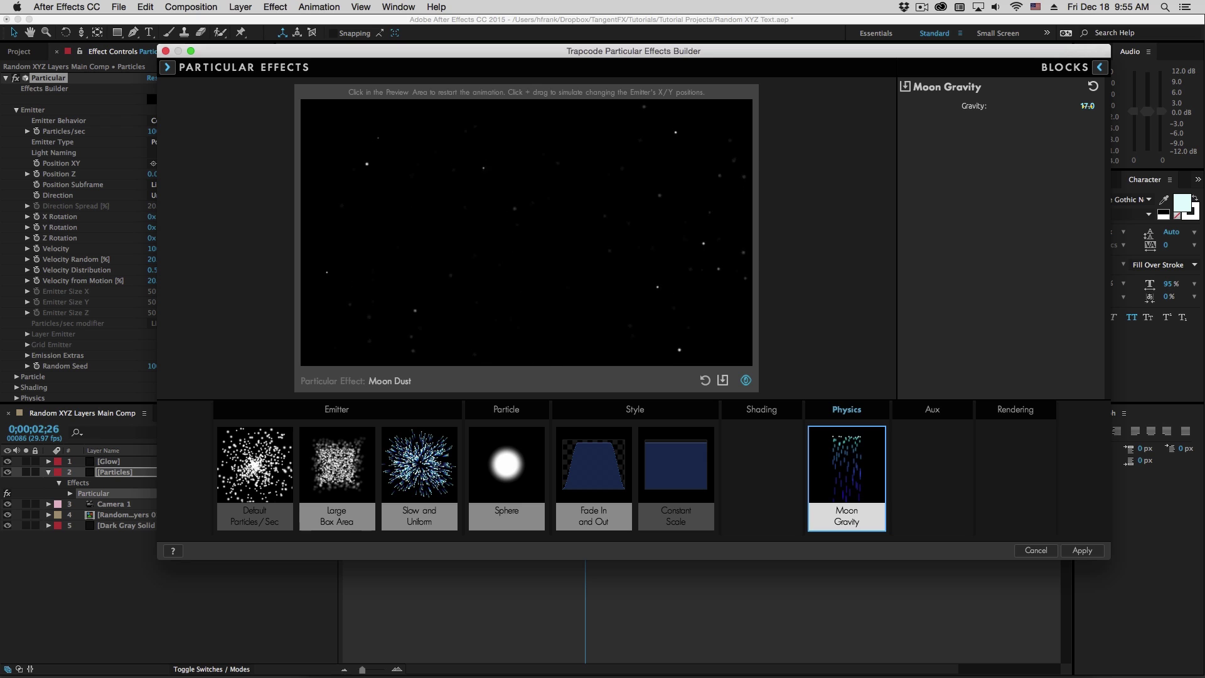
click(1086, 106)
text(1)
key(Return)
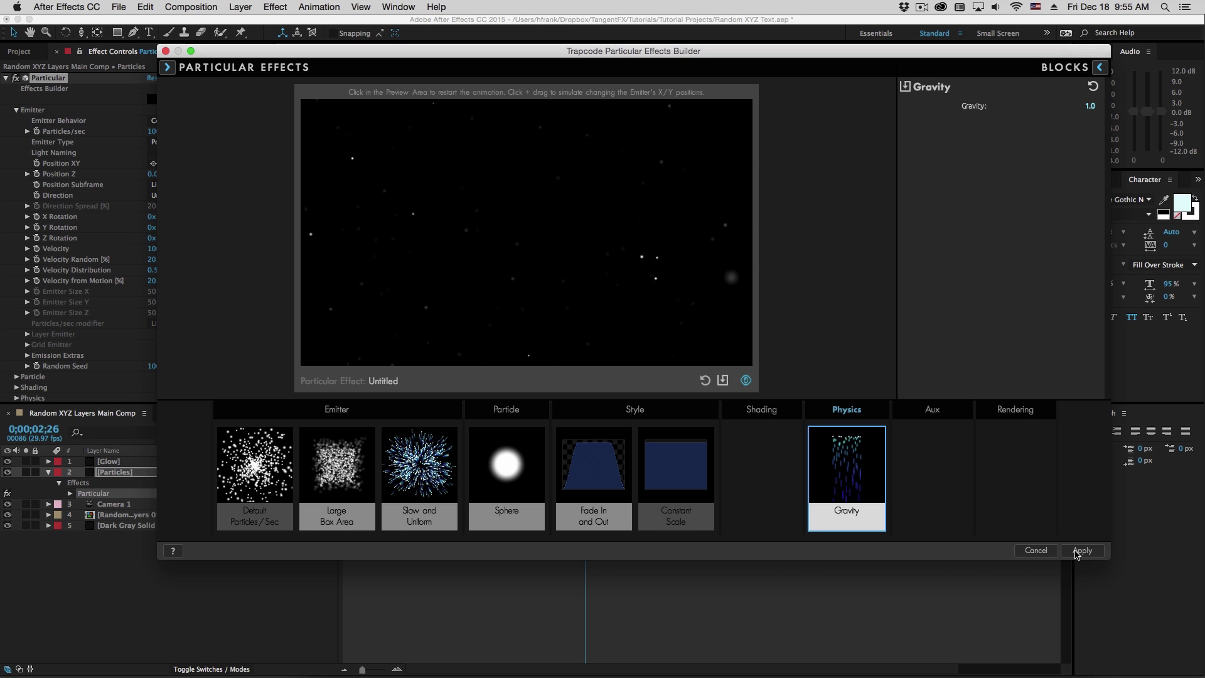
click(1082, 551)
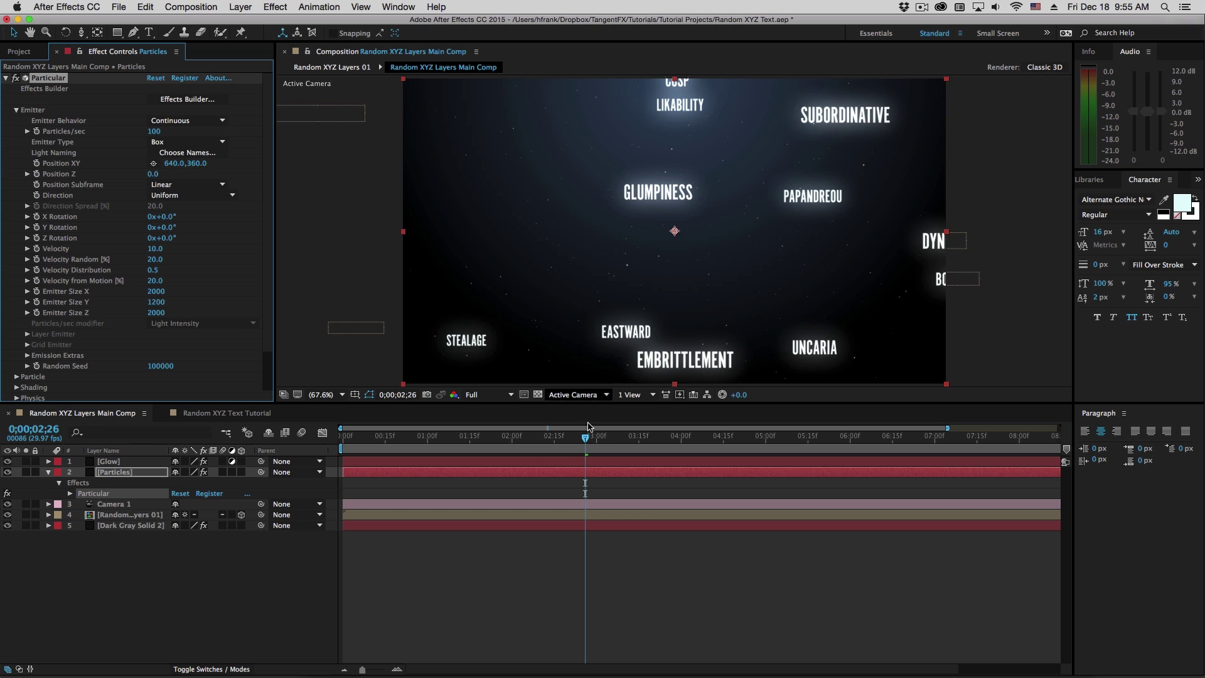
Pull the camera back from the words in the main composition to view the new particles among them
key(c)
drag(650, 328, 795, 258)
key(F2)
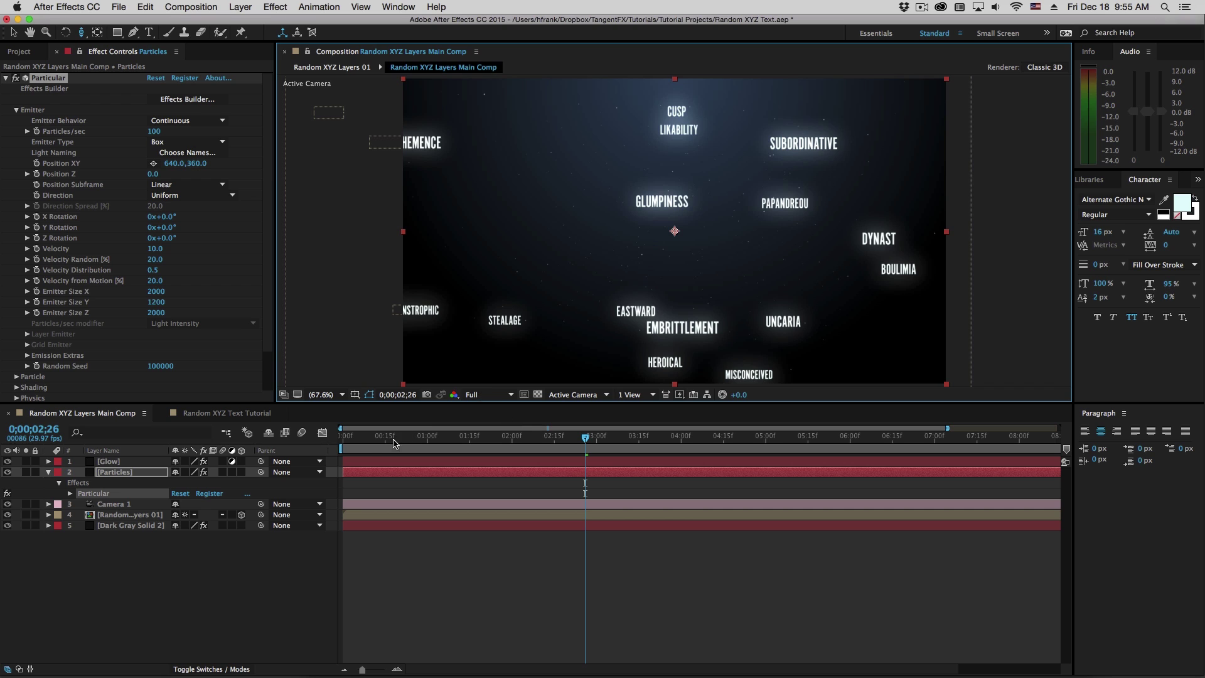
Return to Random XYZ Text Tutorial, shift Random Text Group 1 slightly right and down, and open the group's composition
click(224, 413)
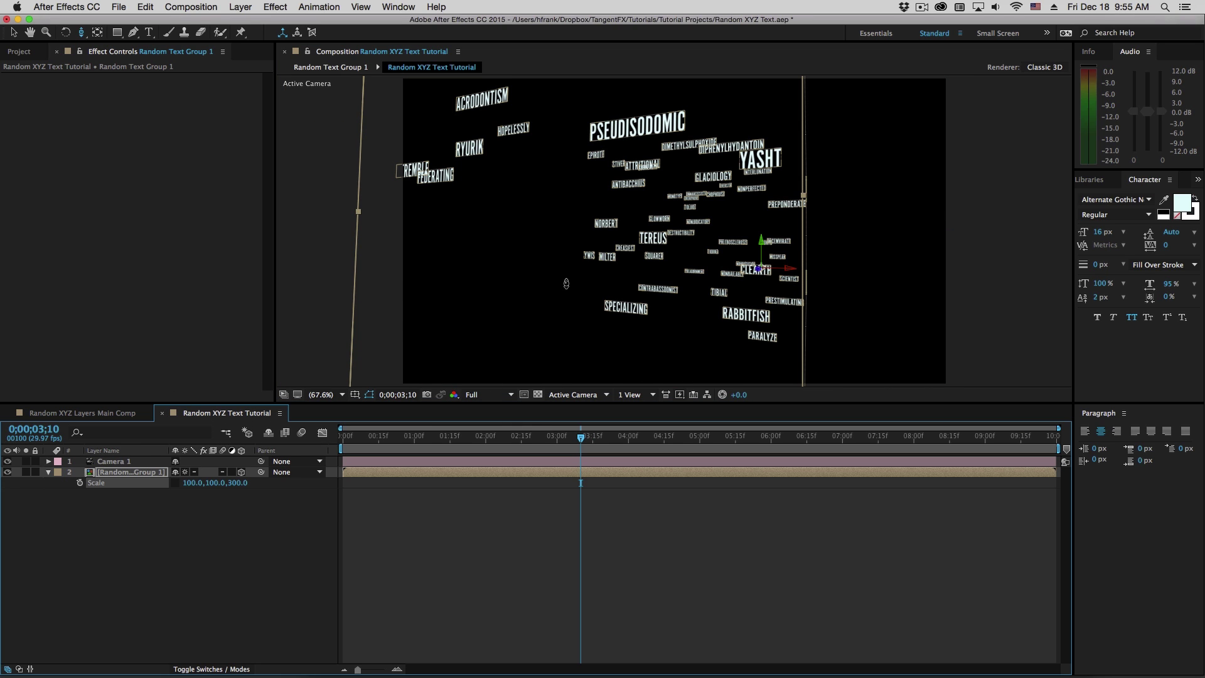
key(v)
drag(647, 219, 688, 232)
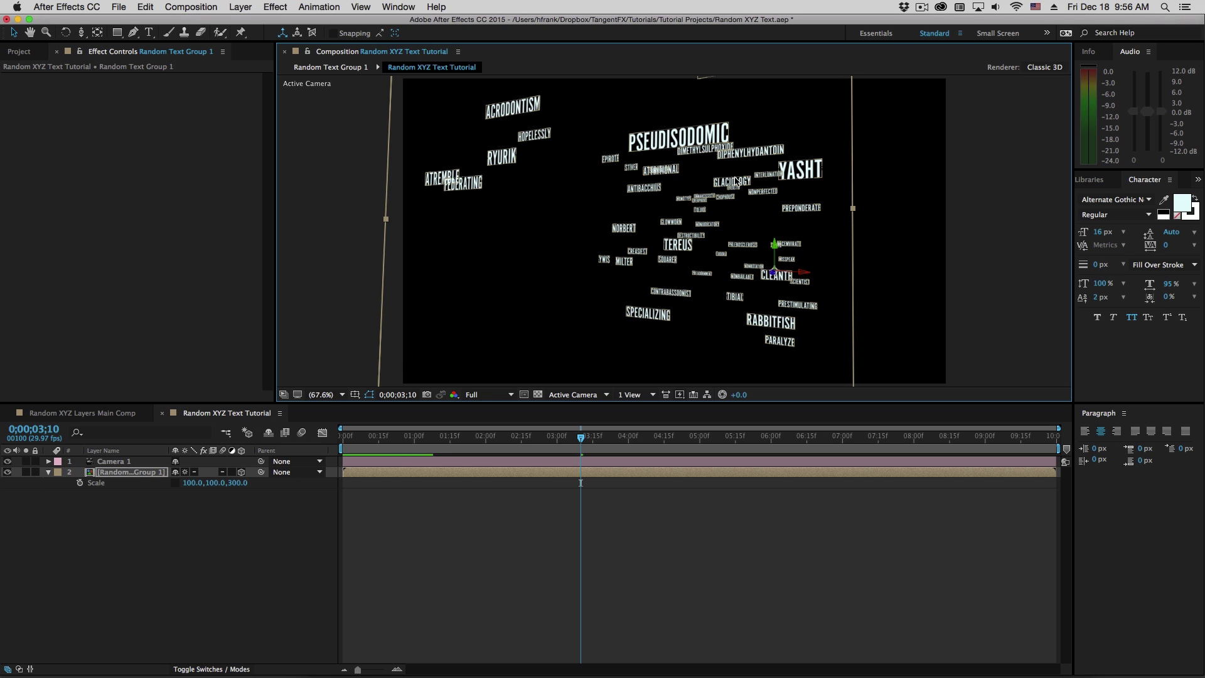
double_click(132, 472)
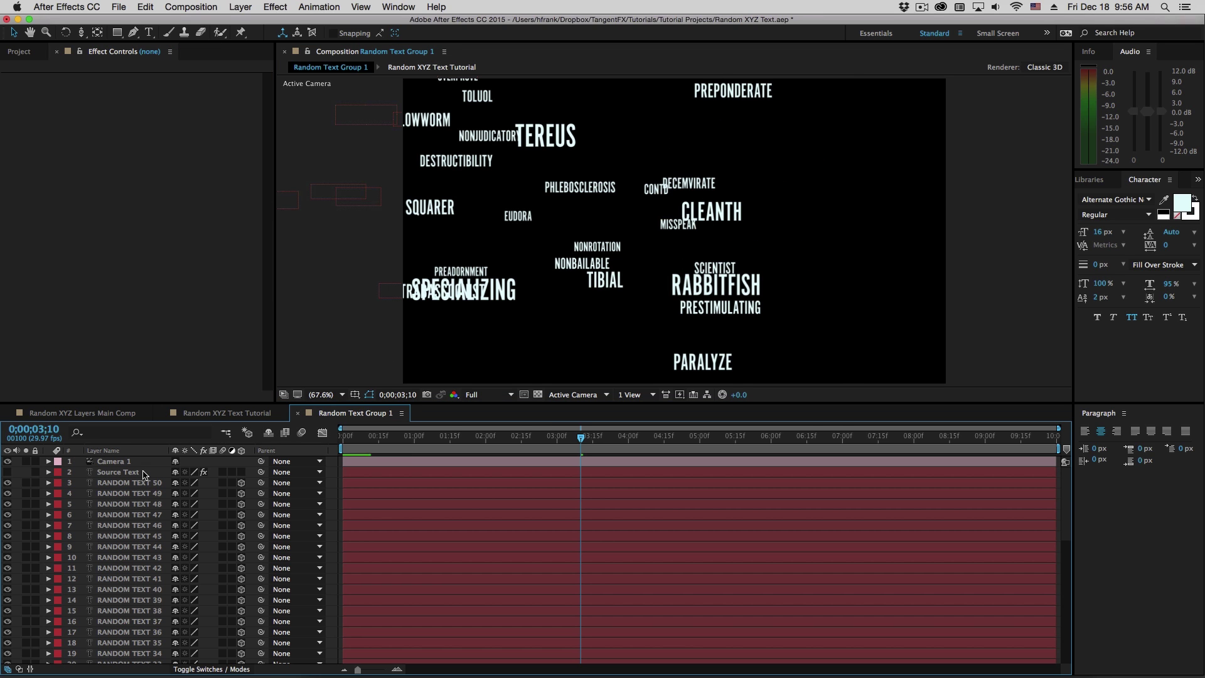